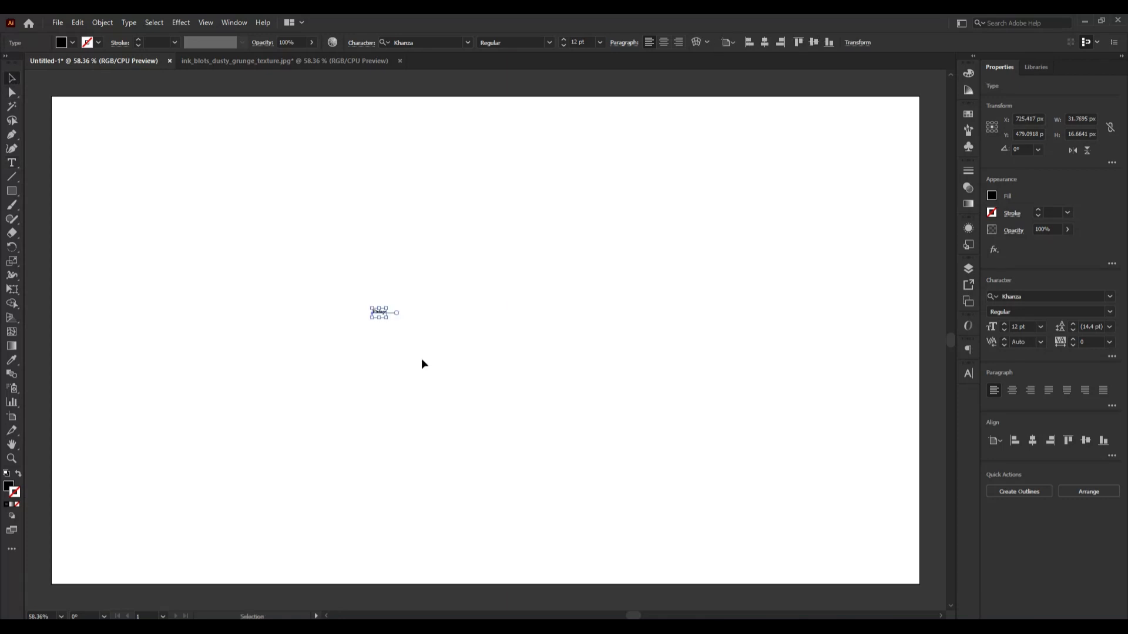
# Enlarge the Vintage text to about 801 px wide and remove its fill and stroke
pyautogui.moveTo(386, 319); pyautogui.dragTo(561, 407)
pyautogui.moveTo(448, 333); pyautogui.dragTo(564, 400)
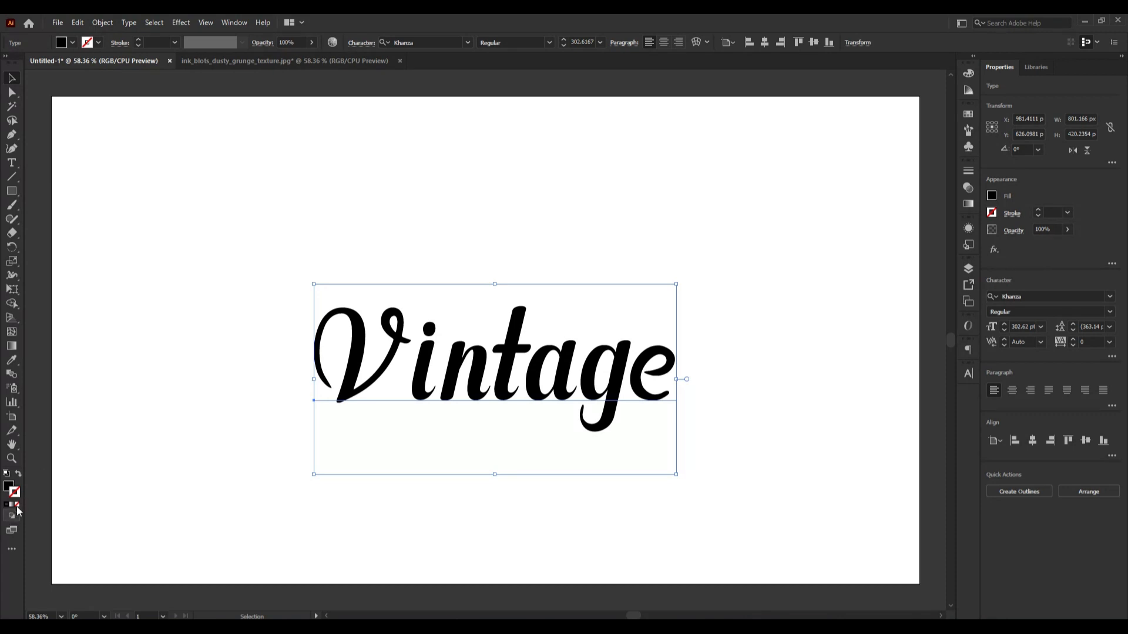
pyautogui.click(18, 474)
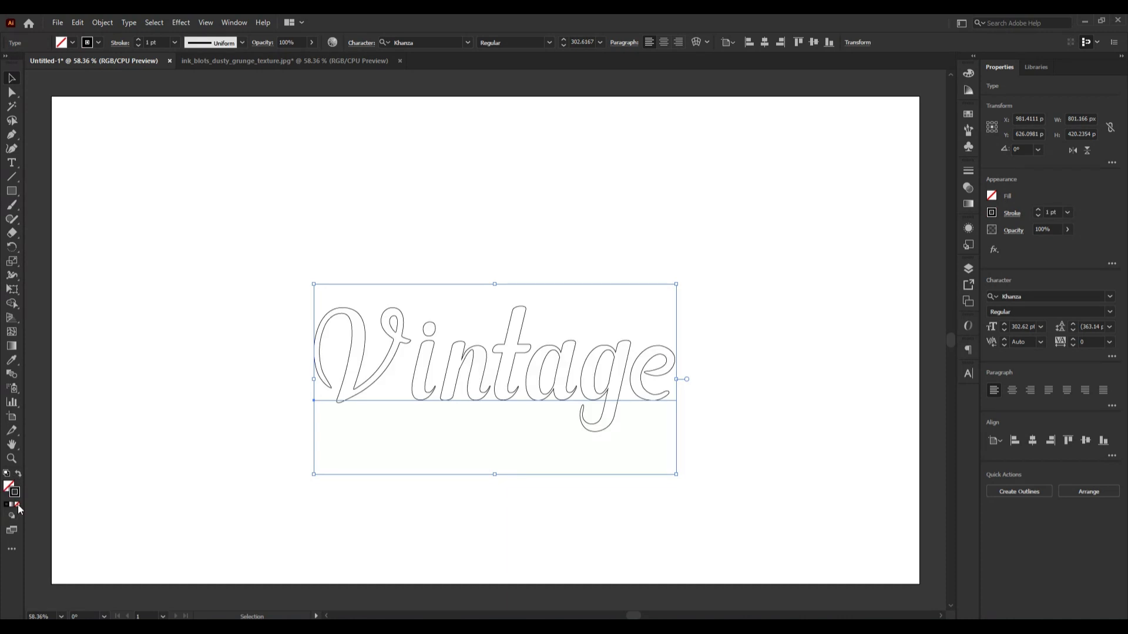
pyautogui.click(18, 505)
# Add a new fill and a 1 pt stroke to the text's appearance, stacking the fill above that stroke
pyautogui.click(968, 228)
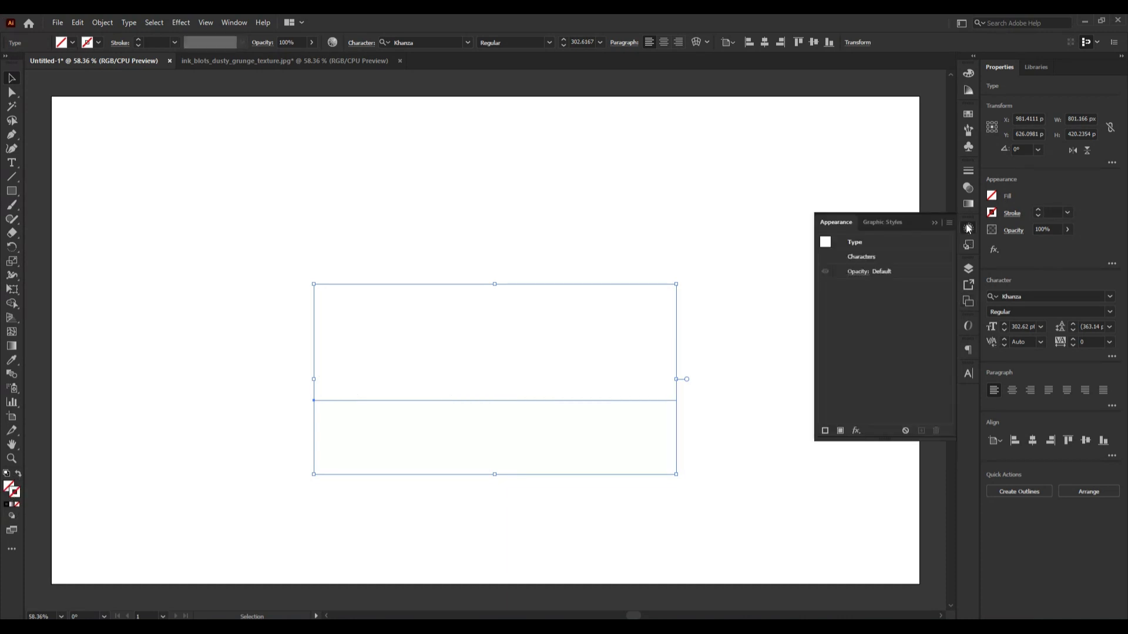
pyautogui.click(840, 430)
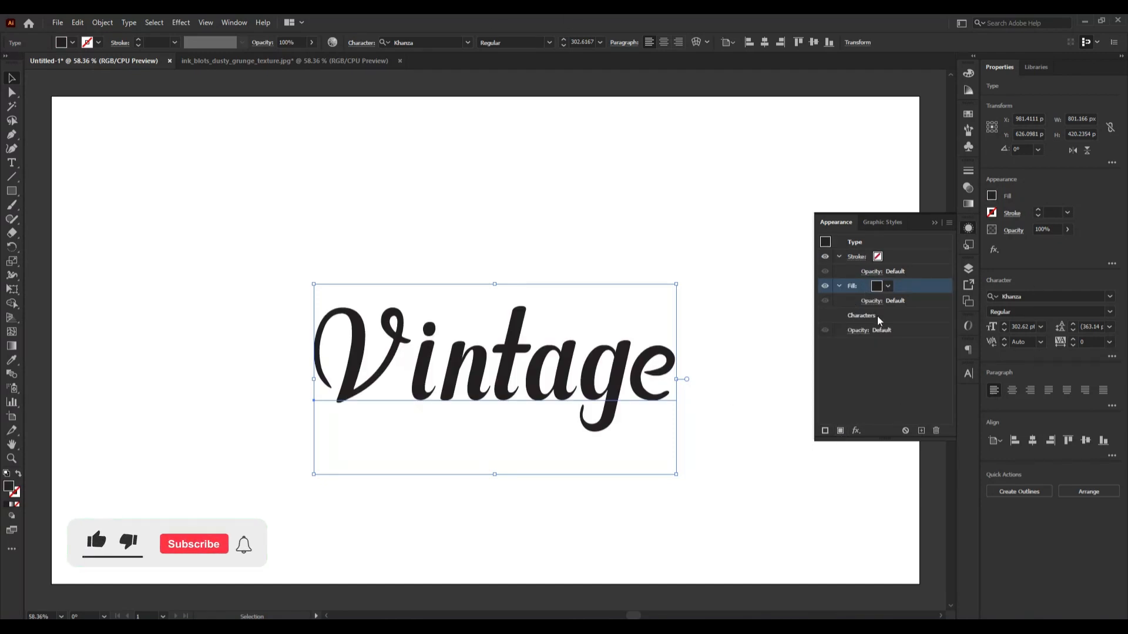
pyautogui.click(825, 432)
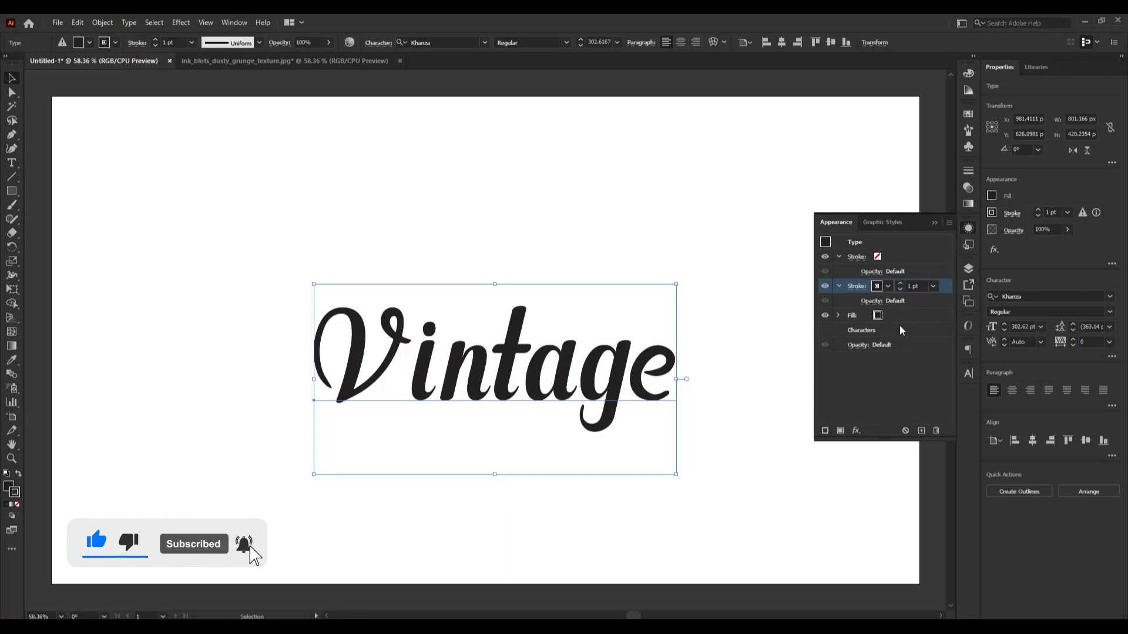
pyautogui.moveTo(900, 317)
pyautogui.mouseDown()
pyautogui.moveTo(932, 289)
pyautogui.moveTo(949, 317)
pyautogui.mouseUp()
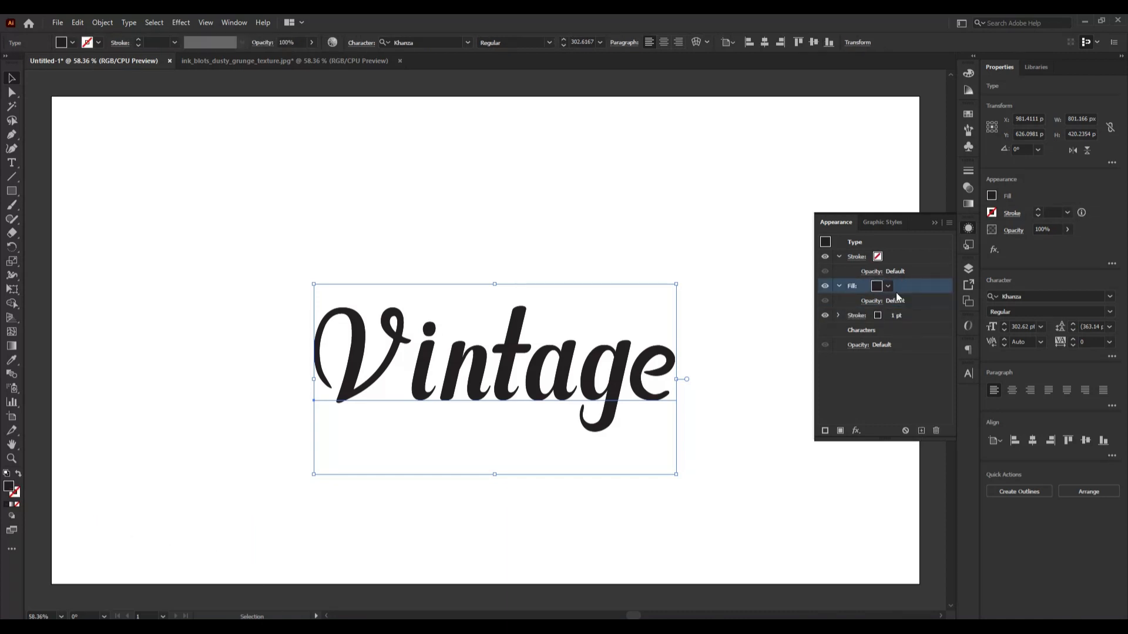
# Colour the text's fill cream and the stroke beneath it dark navy
pyautogui.click(889, 291)
pyautogui.click(830, 332)
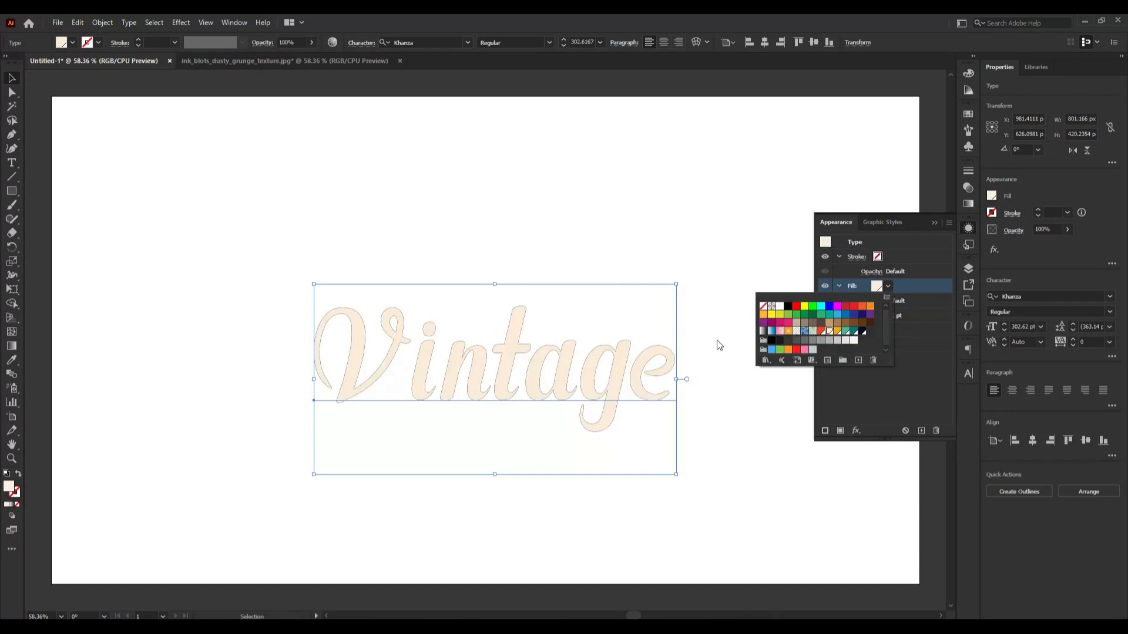
pyautogui.click(905, 318)
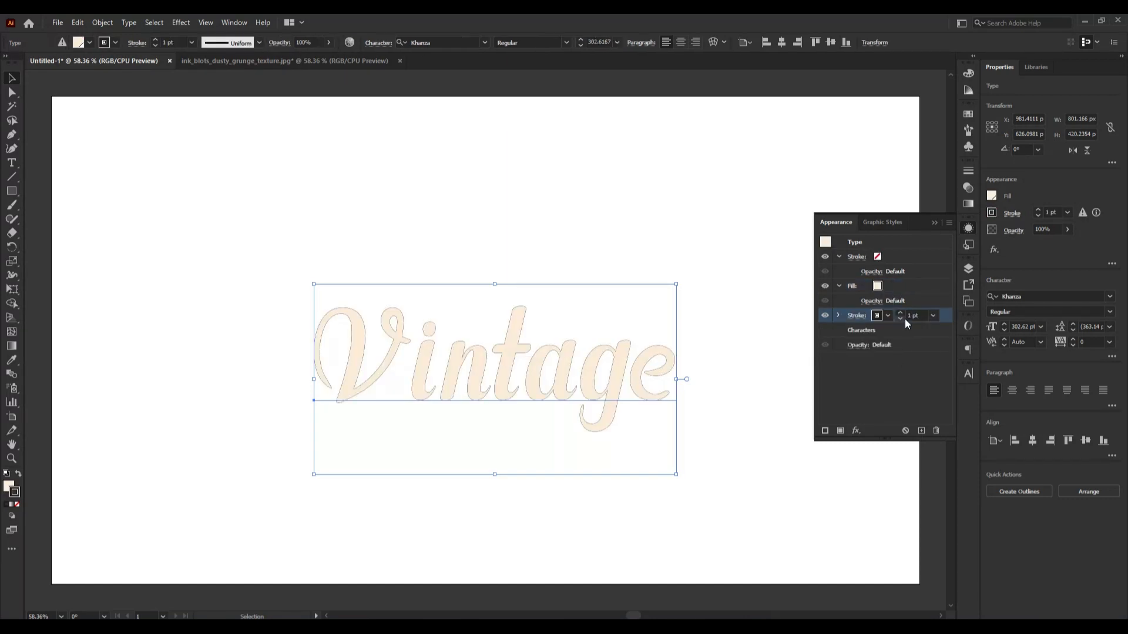
pyautogui.click(887, 316)
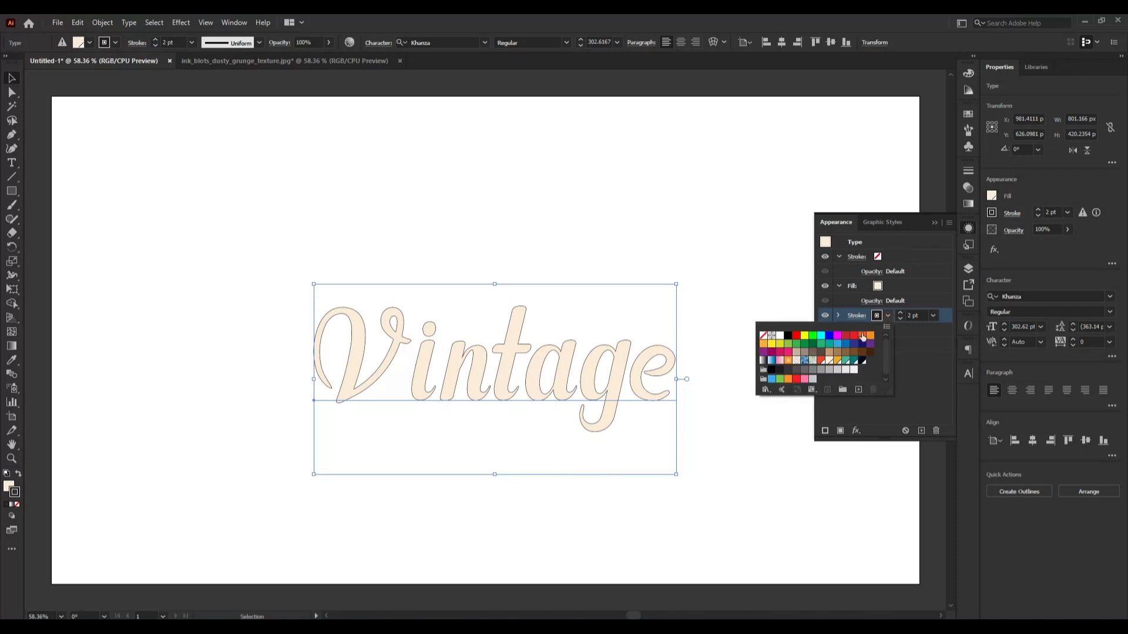
pyautogui.click(862, 362)
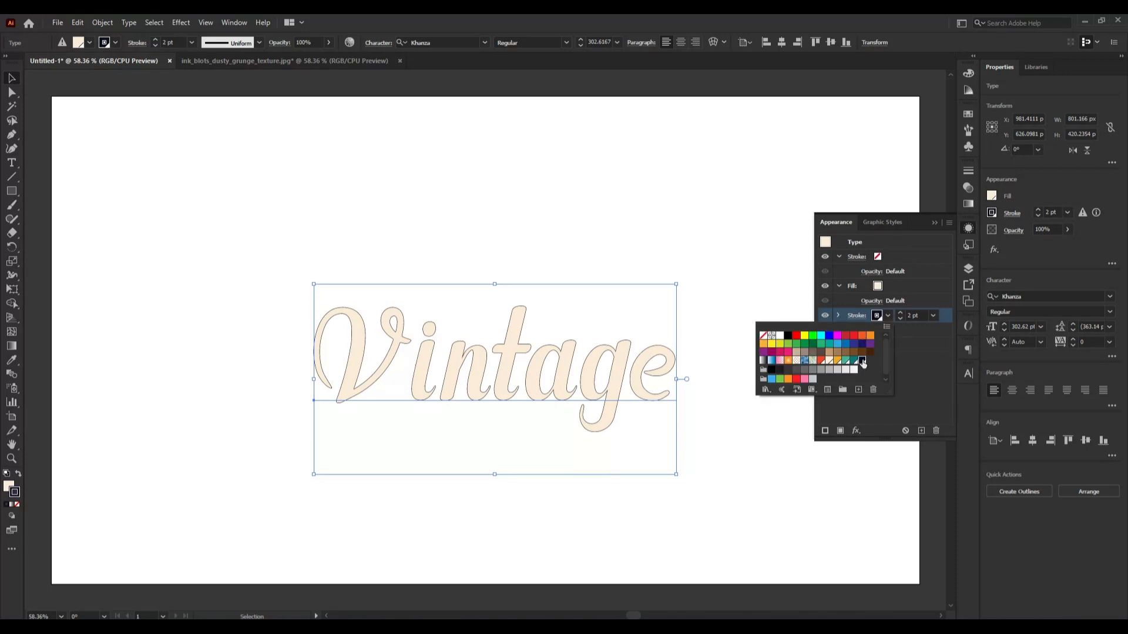
# Set the weight of the dark navy stroke to 10 pt
pyautogui.click(900, 313)
pyautogui.click(900, 313)
pyautogui.click(900, 313)
pyautogui.click(900, 313)
pyautogui.click(900, 313)
pyautogui.click(900, 313)
pyautogui.click(900, 313)
pyautogui.click(900, 313)
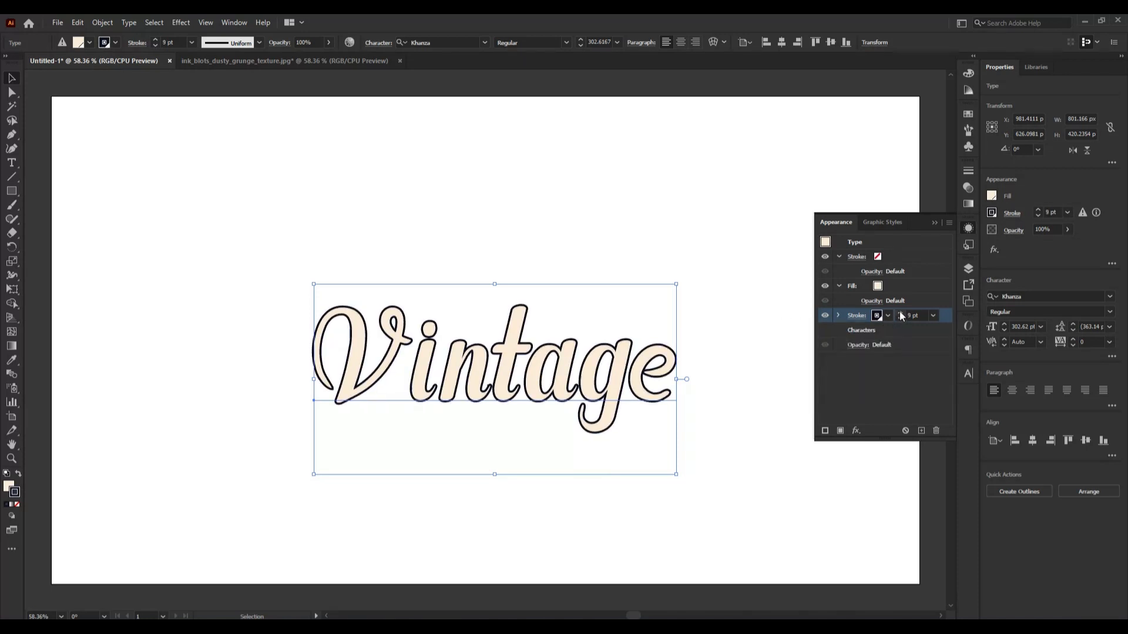
pyautogui.click(900, 312)
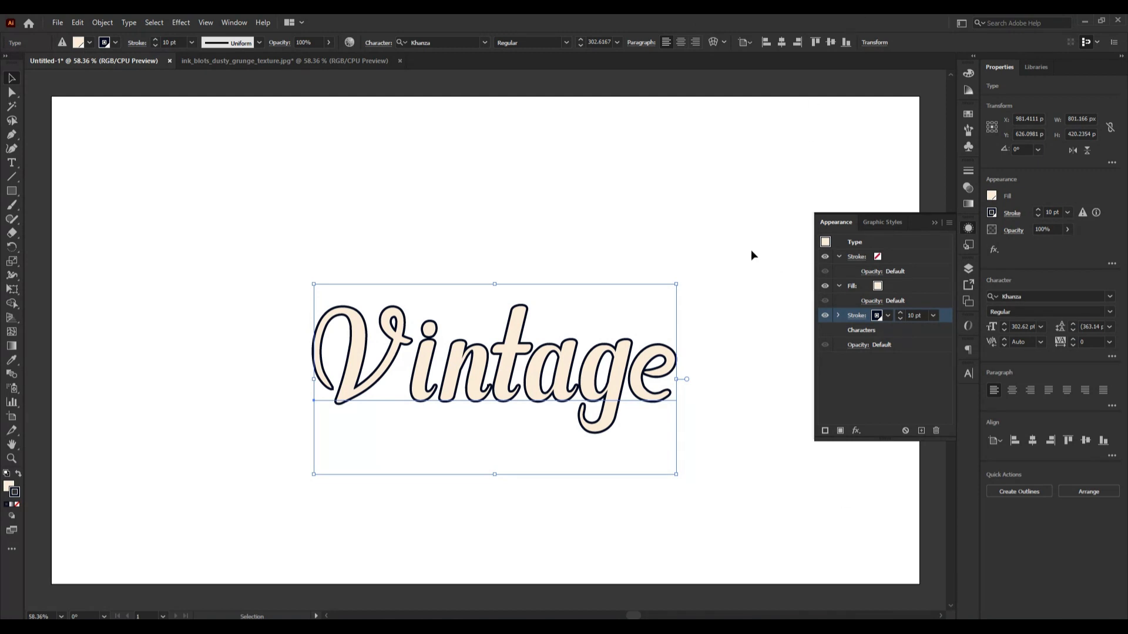
pyautogui.click(728, 322)
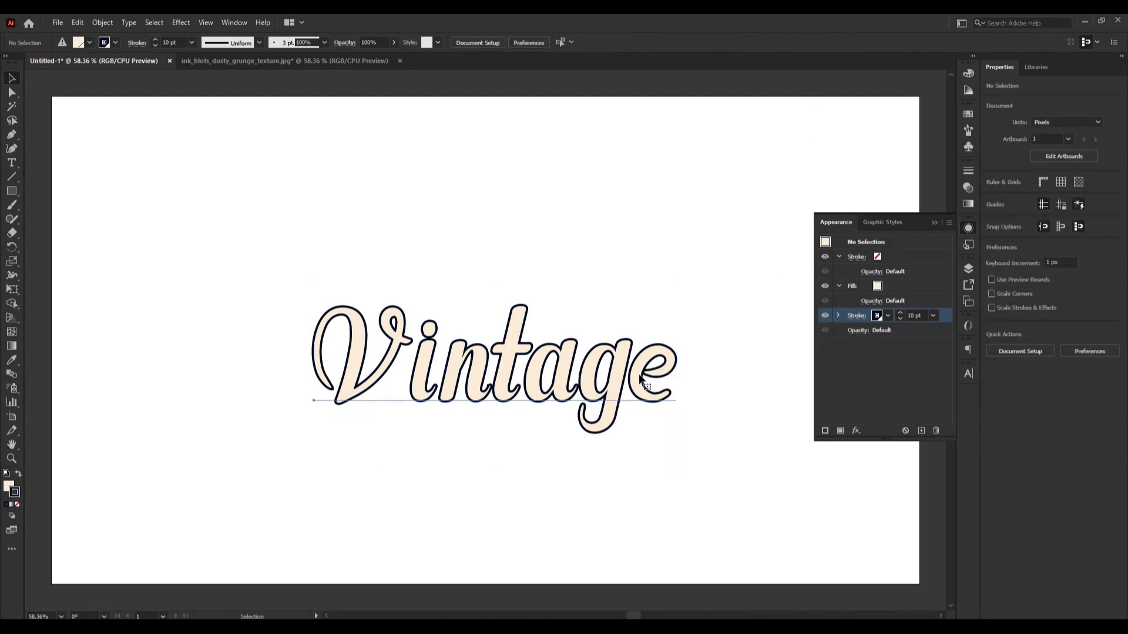
pyautogui.hotkey('ctrl', 'a')
pyautogui.click(726, 435)
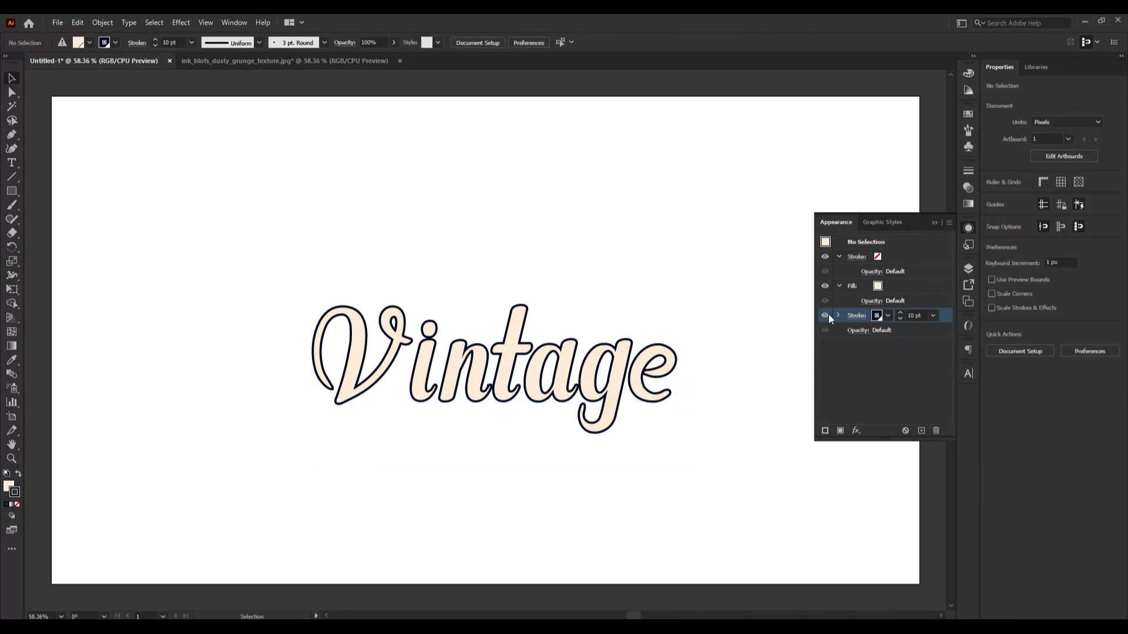
# Add another 10 pt stroke to the text, place it below Characters in the appearance stack, and colour it red-orange
pyautogui.click(670, 372)
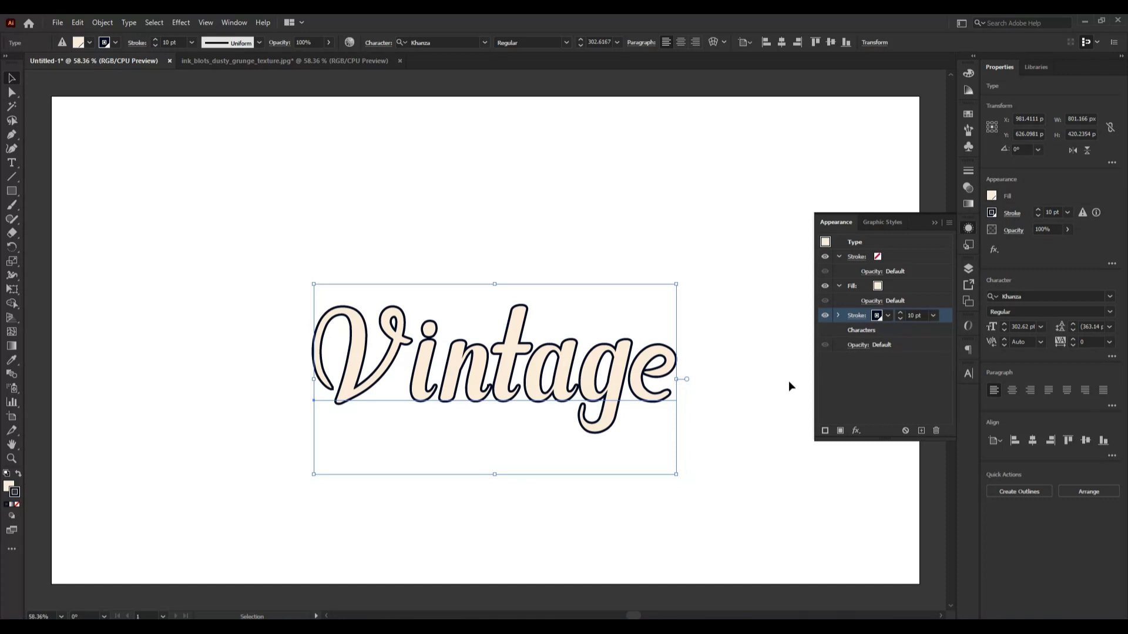
pyautogui.click(825, 431)
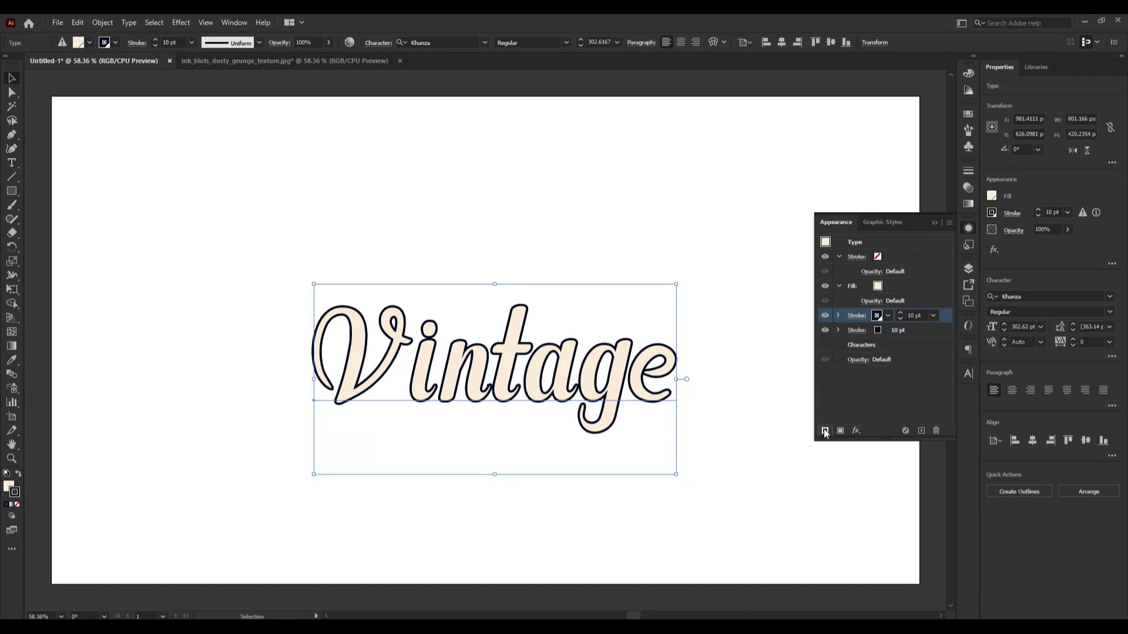
pyautogui.moveTo(923, 327); pyautogui.dragTo(924, 352)
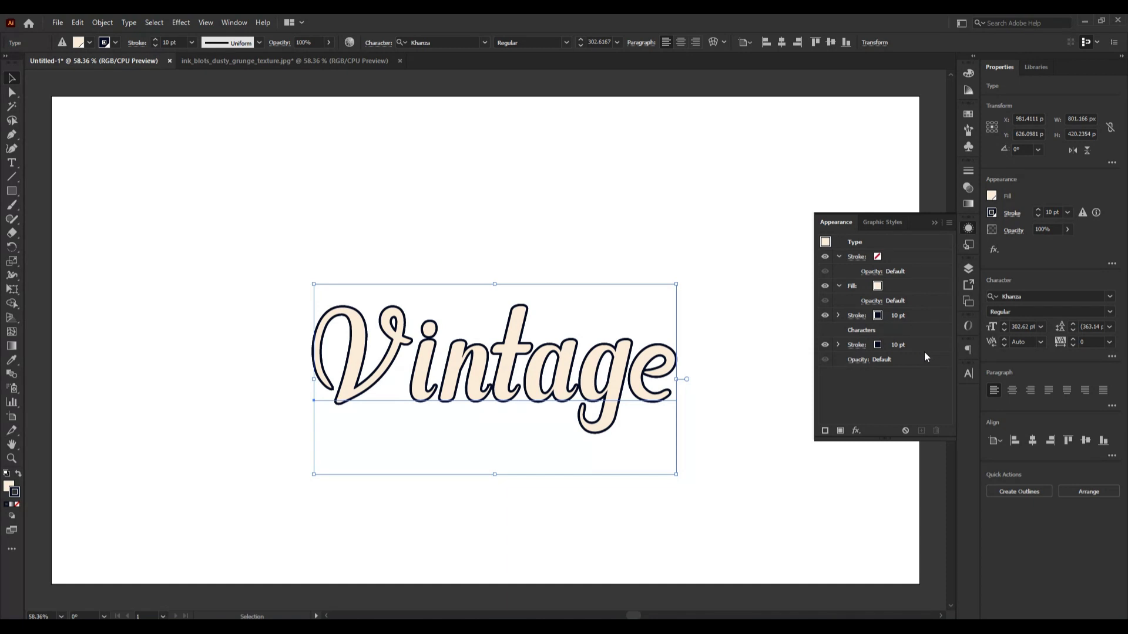
pyautogui.click(877, 345)
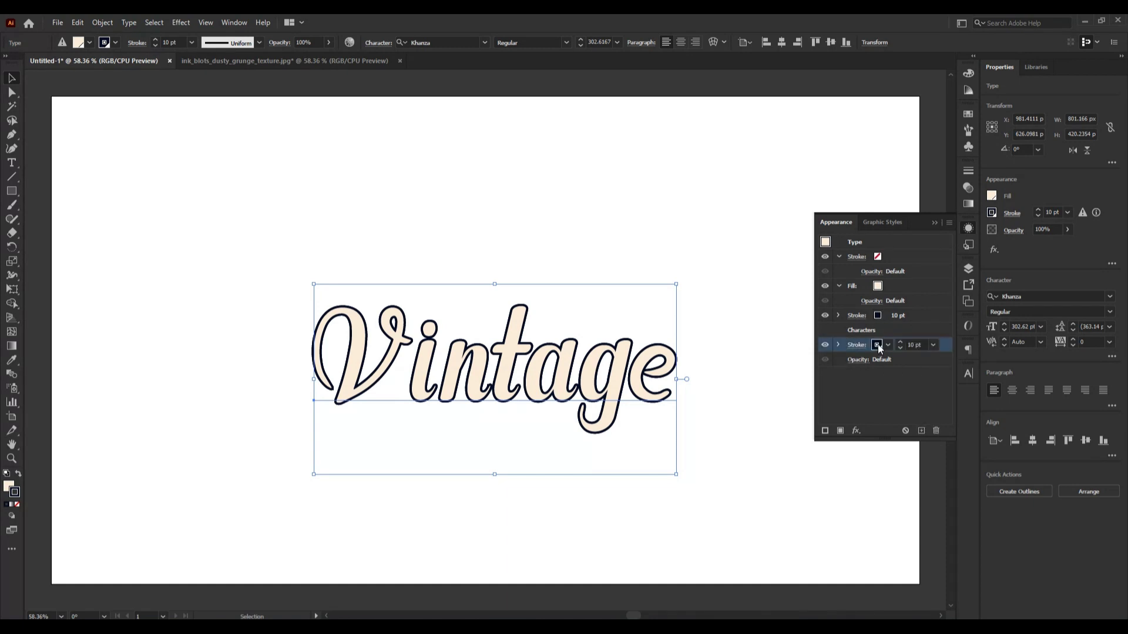
pyautogui.click(888, 346)
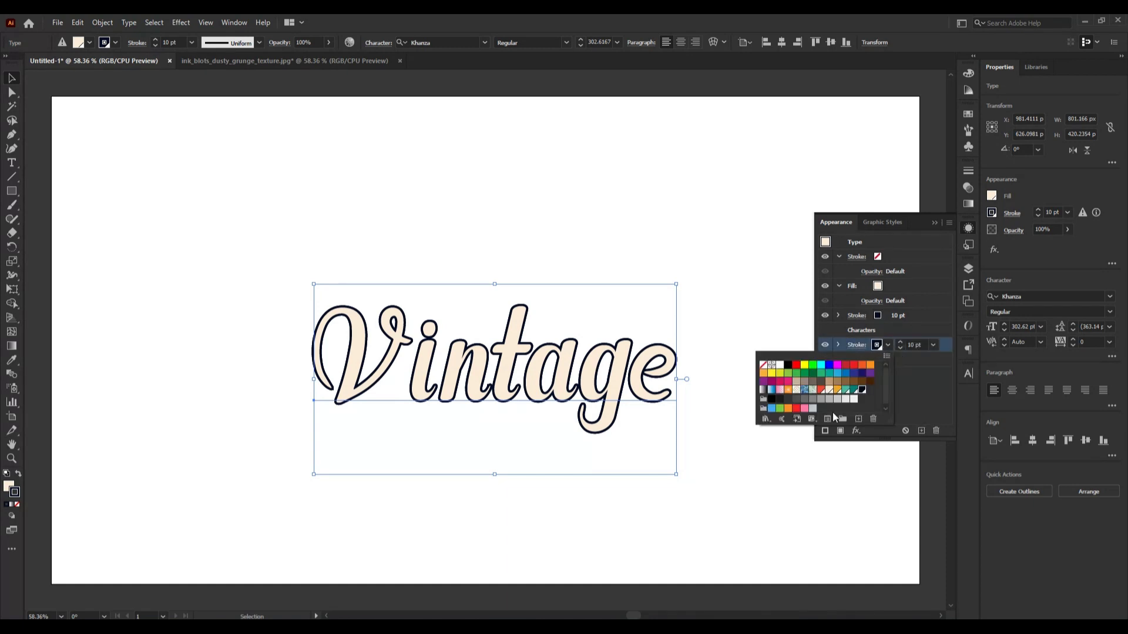
pyautogui.click(821, 390)
pyautogui.click(929, 382)
# Start a Transform effect on the red-orange stroke with a horizontal move of 1 px and a vertical move of 1 px
pyautogui.click(855, 431)
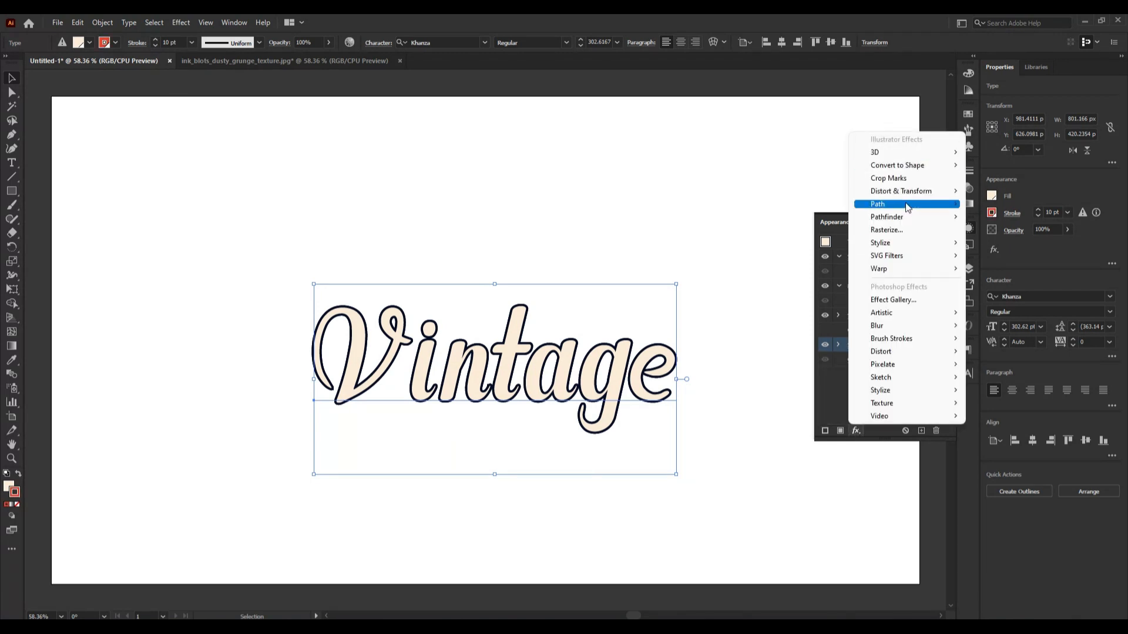
pyautogui.moveTo(916, 191)
pyautogui.click(1009, 231)
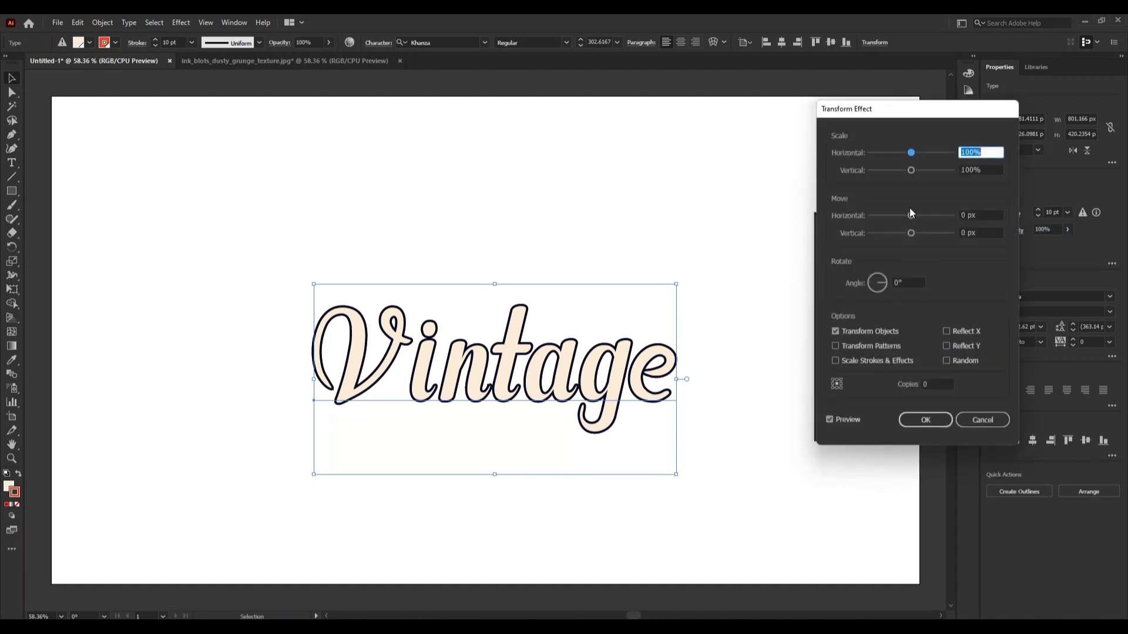
pyautogui.click(972, 215)
pyautogui.write('1')
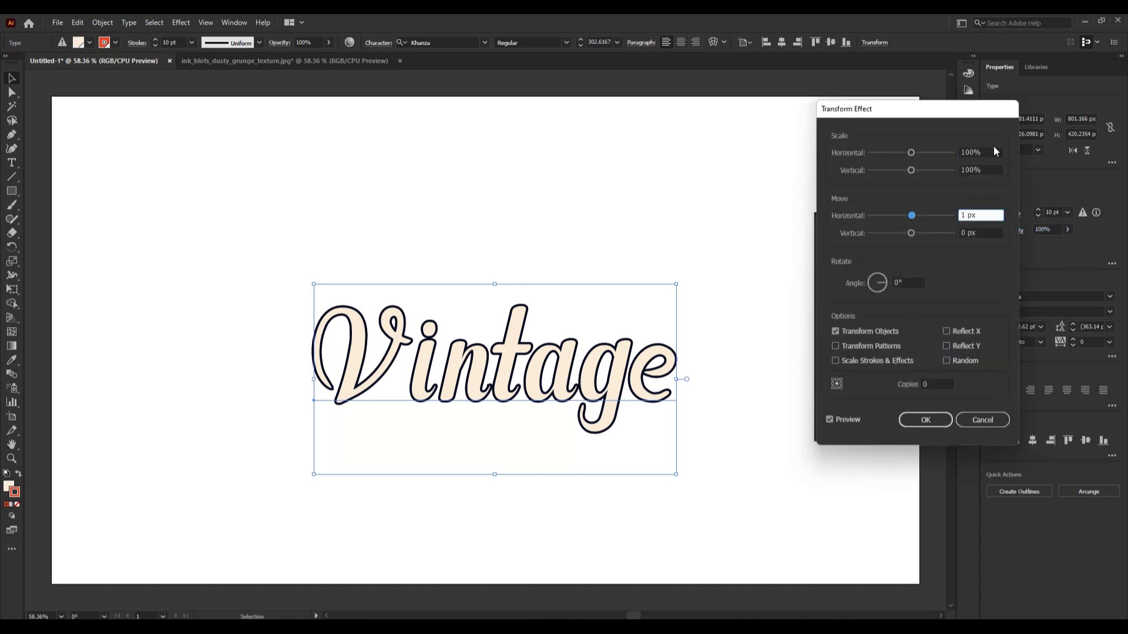
pyautogui.click(968, 233)
pyautogui.press('BackSpace')
pyautogui.write('1')
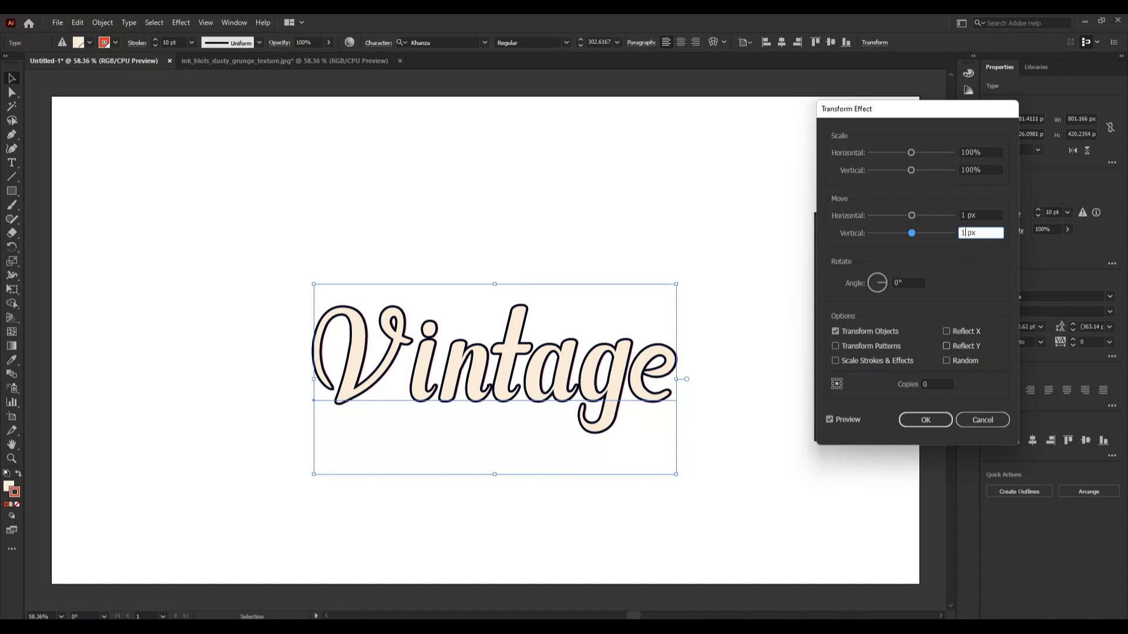
# Set the red-orange stroke's Transform effect to 5 copies and apply it
pyautogui.click(936, 384)
pyautogui.press('Up')
pyautogui.press('Up')
pyautogui.press('Up')
pyautogui.press('Up')
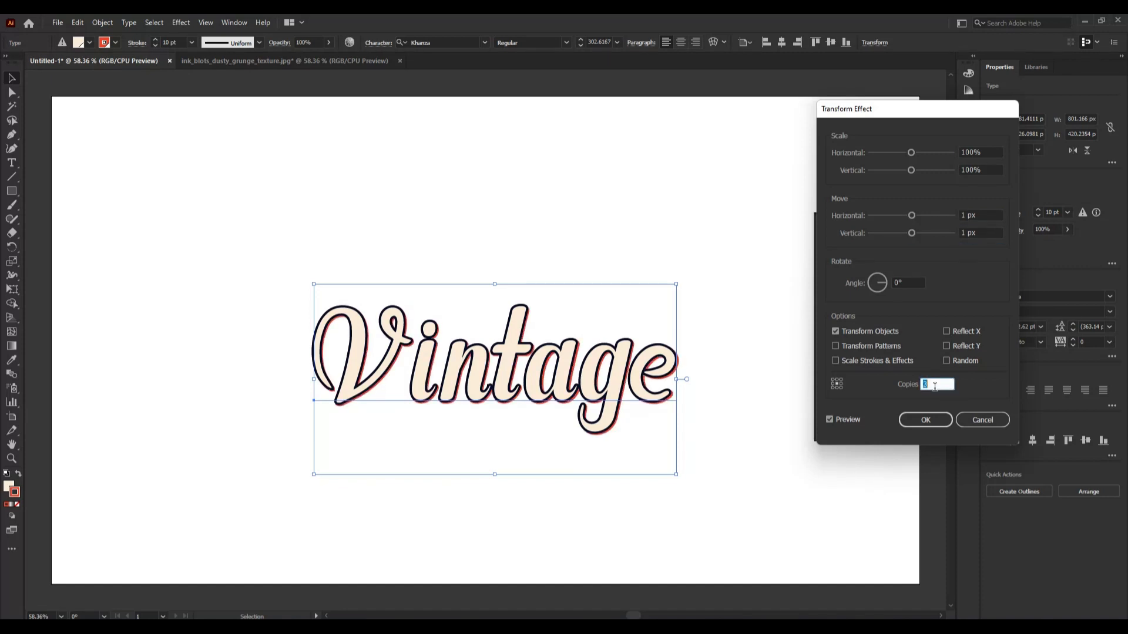
pyautogui.press('Up')
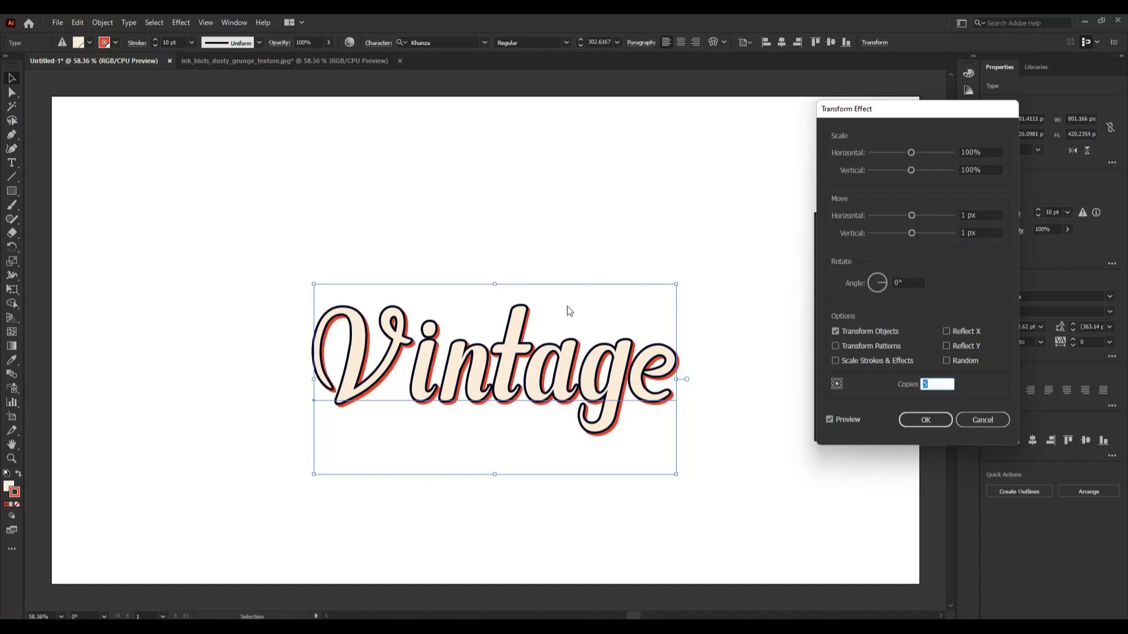
pyautogui.click(923, 419)
# Add another 10 pt stroke beneath the red-orange one and colour it yellow-orange
pyautogui.click(824, 431)
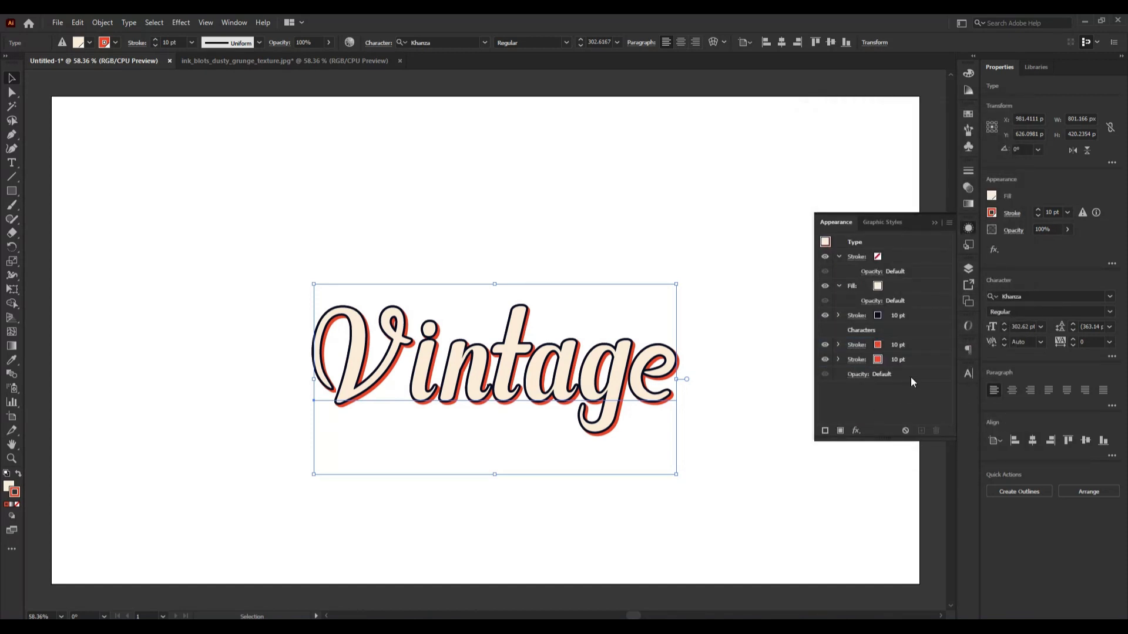
pyautogui.click(888, 359)
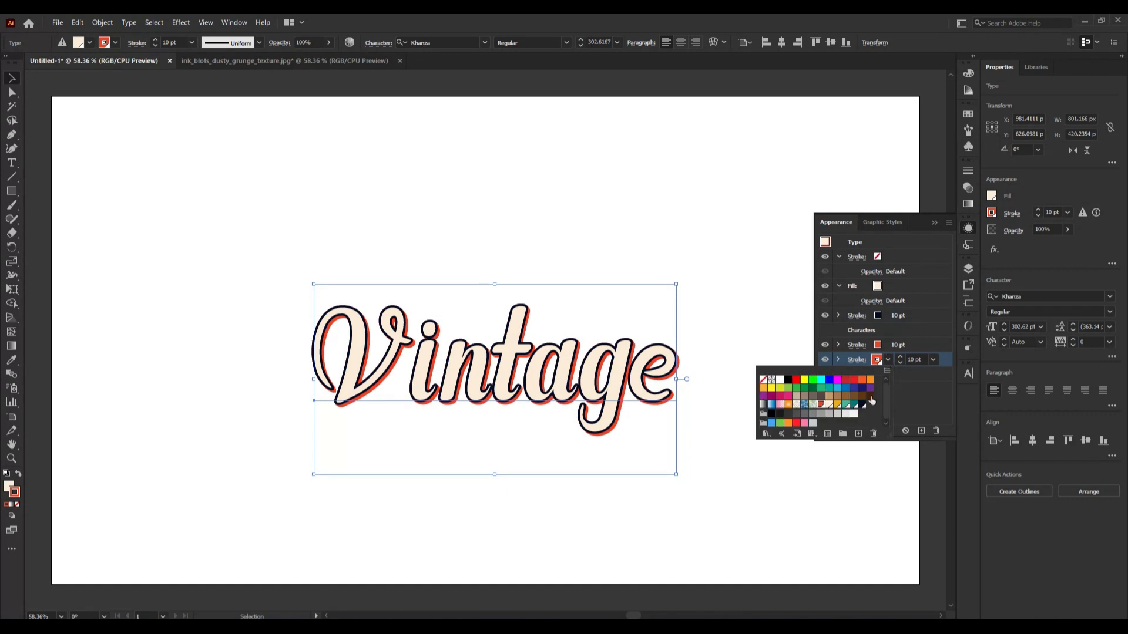
pyautogui.click(830, 404)
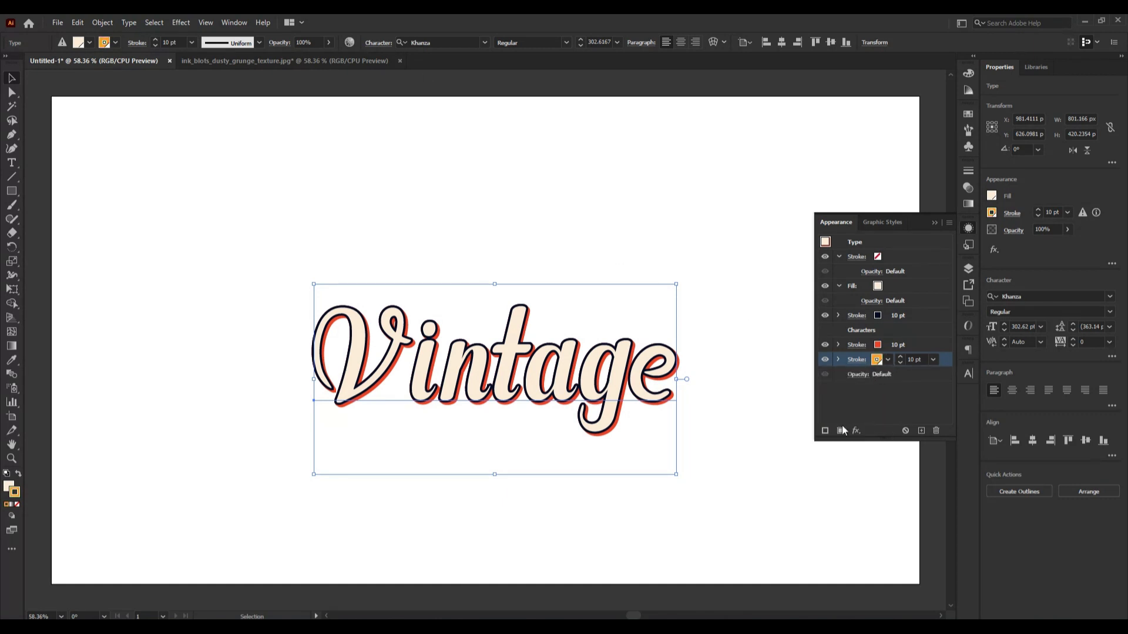
# Start a Transform effect on the yellow-orange stroke with 1 px horizontal and 1 px vertical movement
pyautogui.click(856, 431)
pyautogui.moveTo(903, 192)
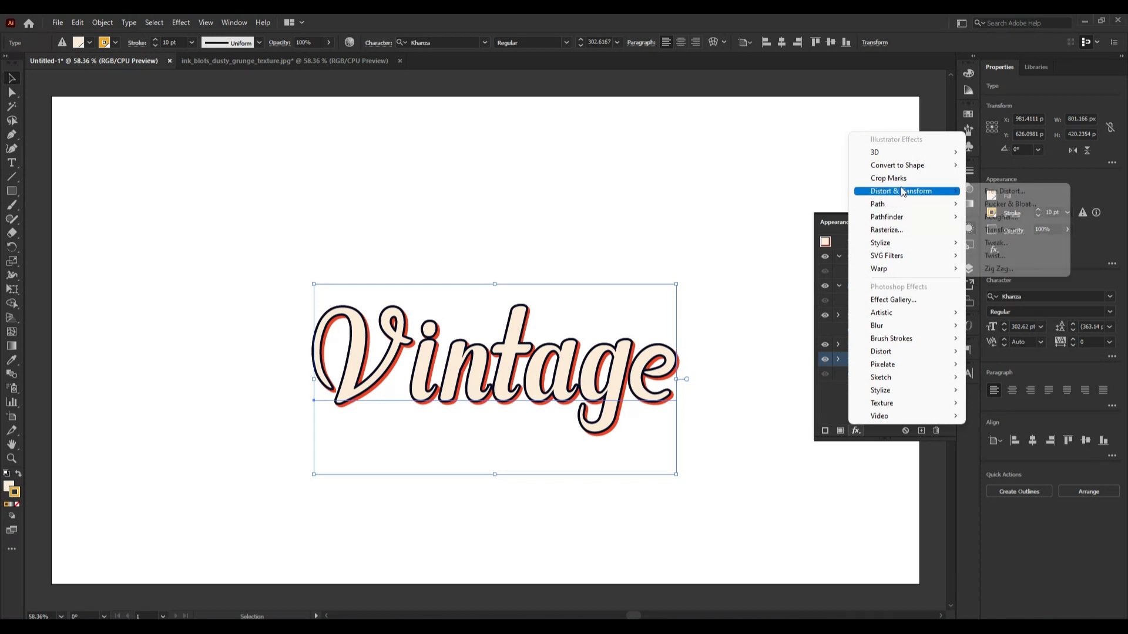
pyautogui.click(1013, 231)
pyautogui.doubleClick(962, 216)
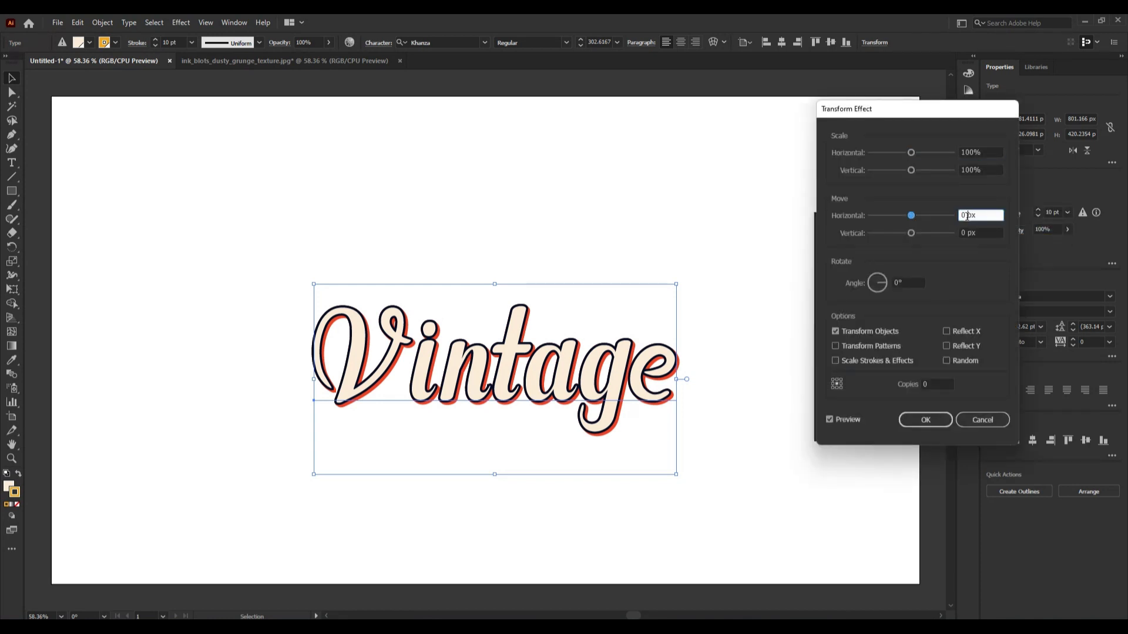
pyautogui.write('1')
pyautogui.click(967, 233)
pyautogui.press('BackSpace')
pyautogui.press('BackSpace')
pyautogui.write('1')
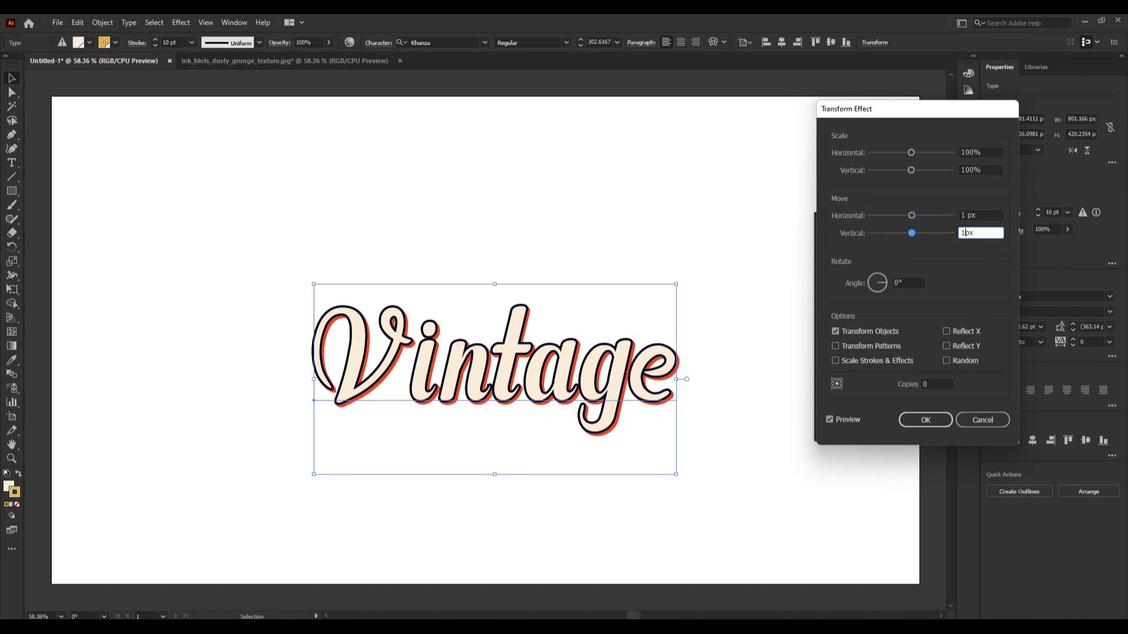
# Set the yellow-orange stroke's Transform effect to 10 copies and apply it
pyautogui.click(932, 385)
pyautogui.press('Up')
pyautogui.press('Up')
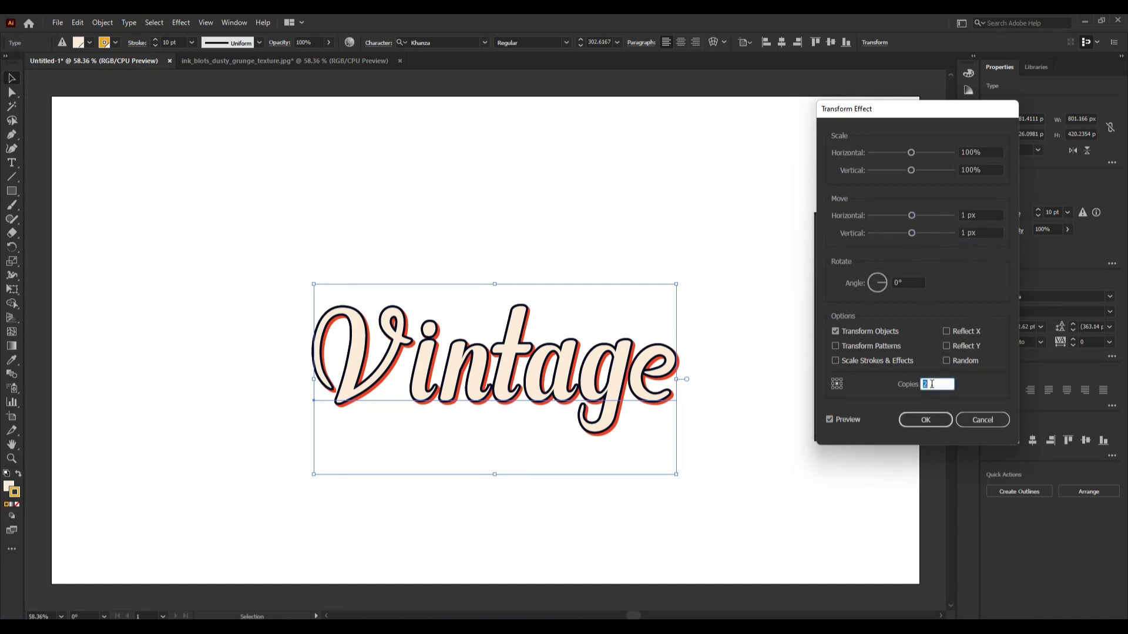
pyautogui.press('Up')
pyautogui.press('Up')
pyautogui.press('Up')
pyautogui.press('Up')
pyautogui.press('Up')
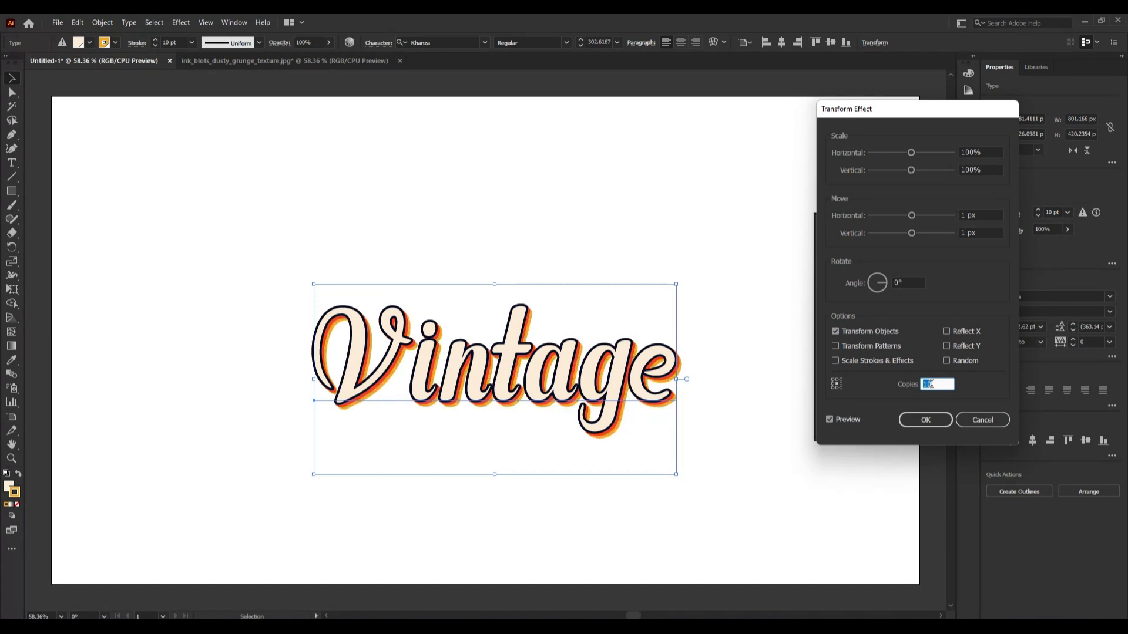
pyautogui.click(926, 420)
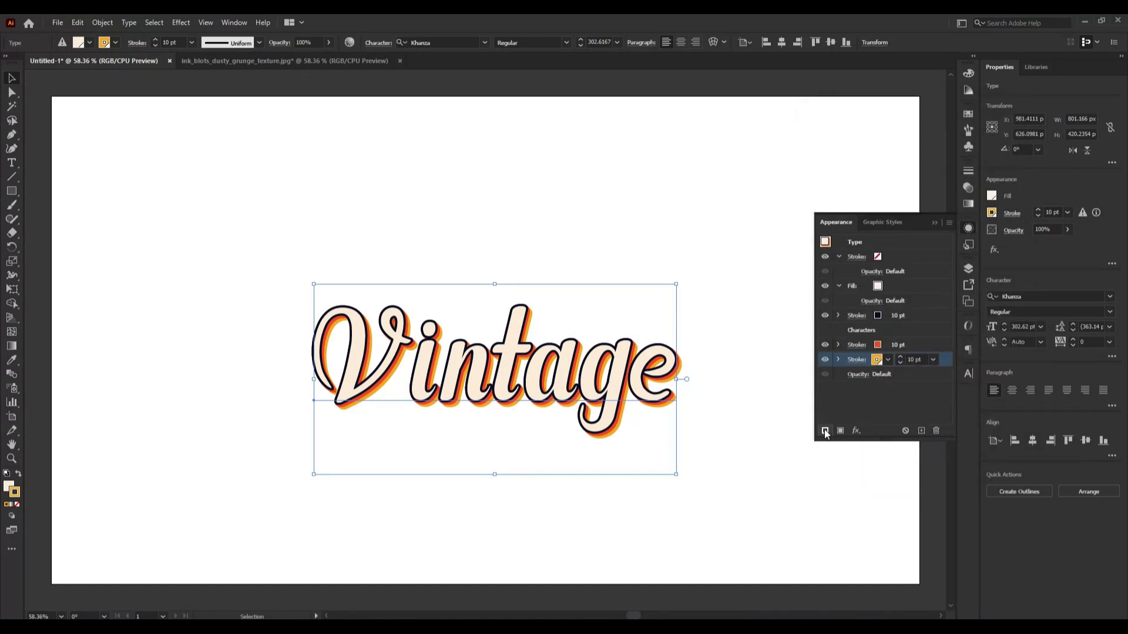
# Add another 10 pt stroke beneath the yellow-orange one and colour it light green
pyautogui.click(825, 431)
pyautogui.click(888, 376)
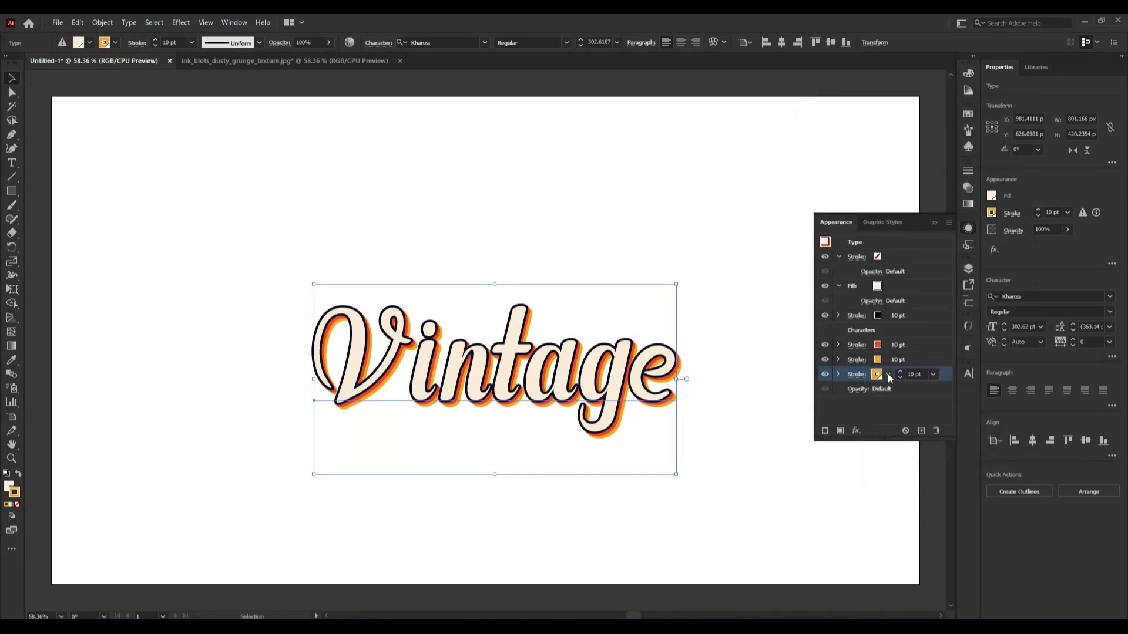
pyautogui.click(889, 377)
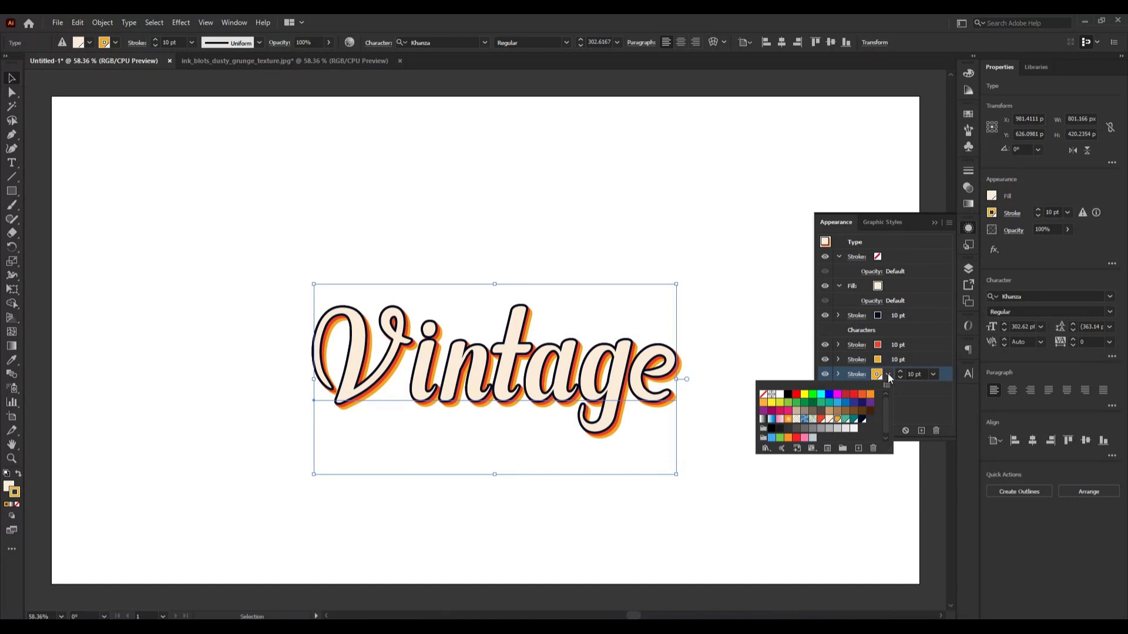
pyautogui.click(845, 420)
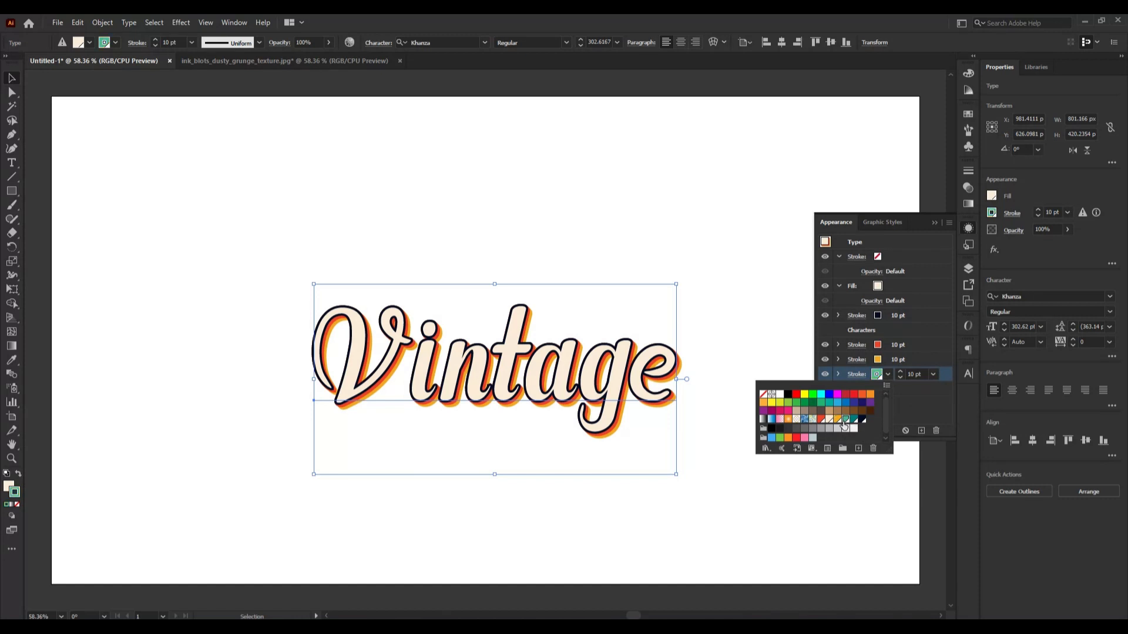
pyautogui.click(915, 405)
# Start a Transform effect on the light green stroke with 1 px horizontal and 1 px vertical movement
pyautogui.click(855, 434)
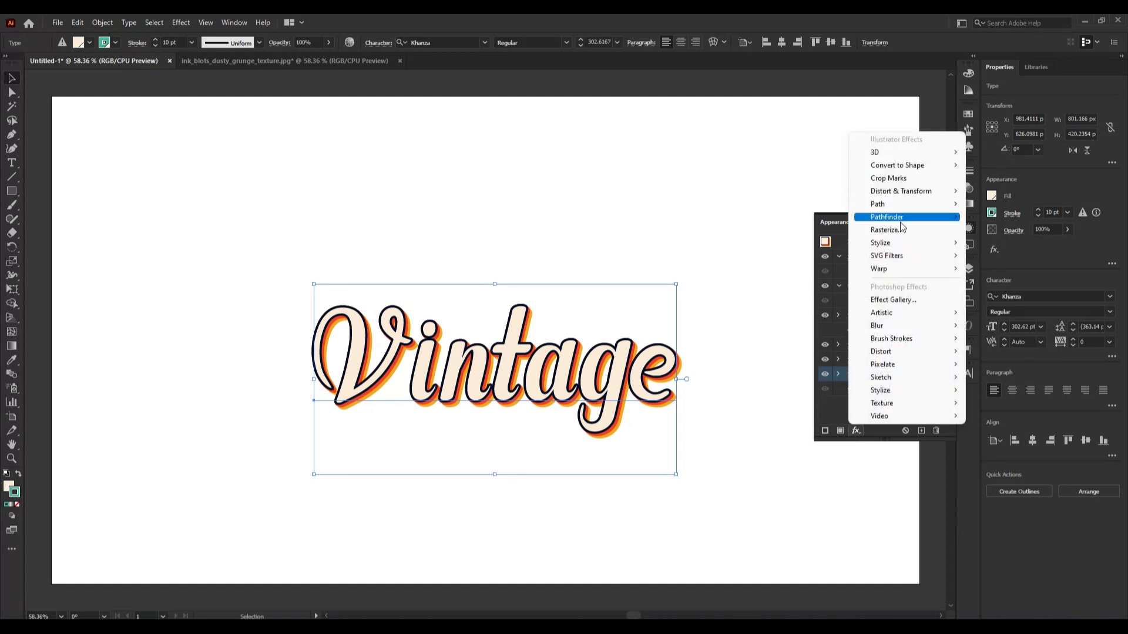
pyautogui.moveTo(908, 191)
pyautogui.click(1016, 230)
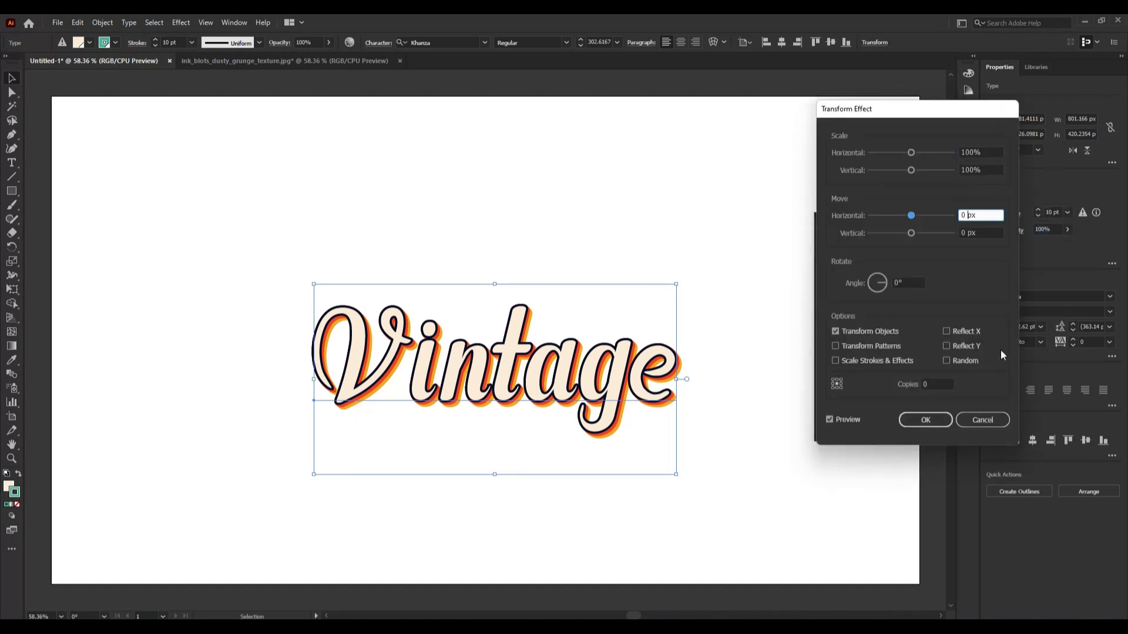
pyautogui.hotkey('ctrl', 'a')
pyautogui.write('1px')
pyautogui.press('Tab')
pyautogui.press('Up')
# Set the light green stroke's Transform effect to 15 copies and apply it
pyautogui.click(926, 385)
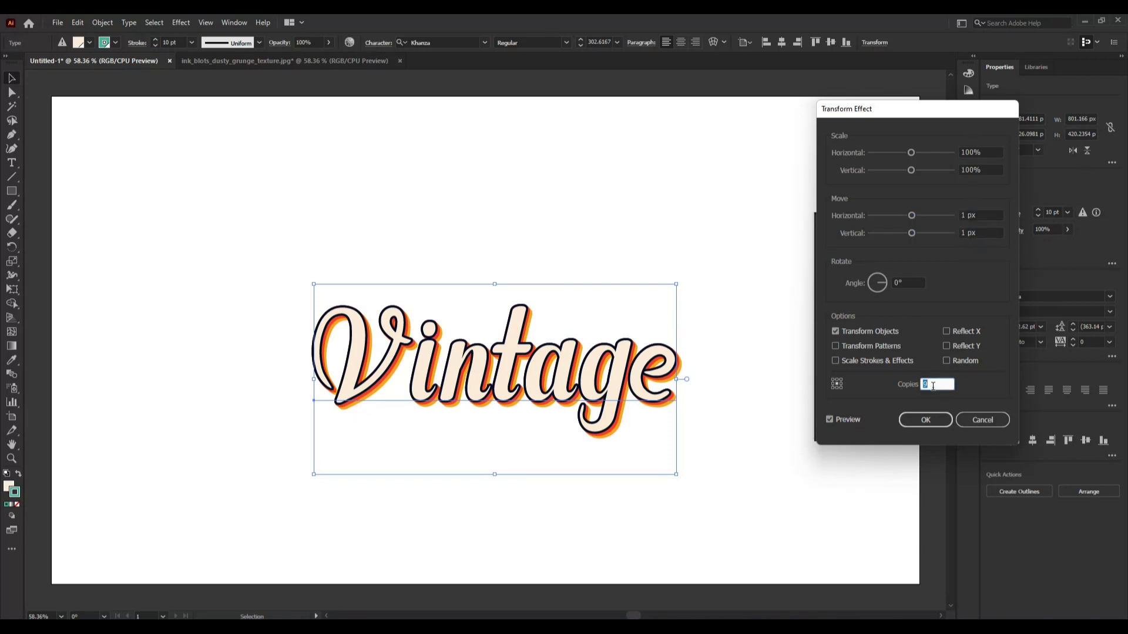
pyautogui.press('Up')
pyautogui.press('Up')
pyautogui.press('Up')
pyautogui.press('Up')
pyautogui.press('Up')
pyautogui.press('Up')
pyautogui.press('Up')
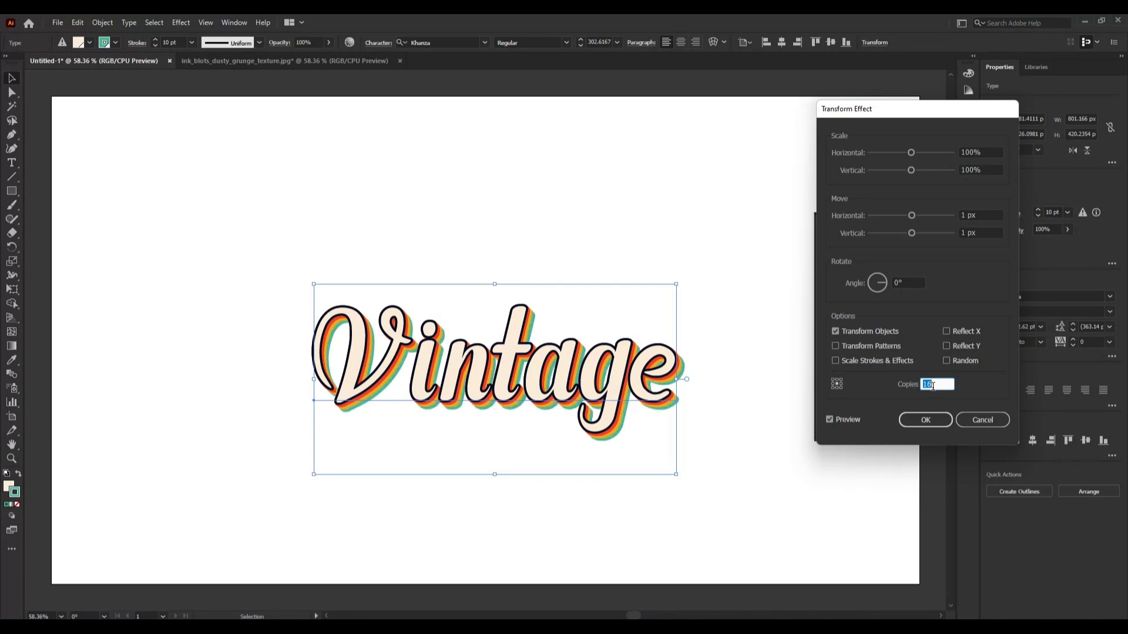
pyautogui.press('Down')
pyautogui.click(921, 420)
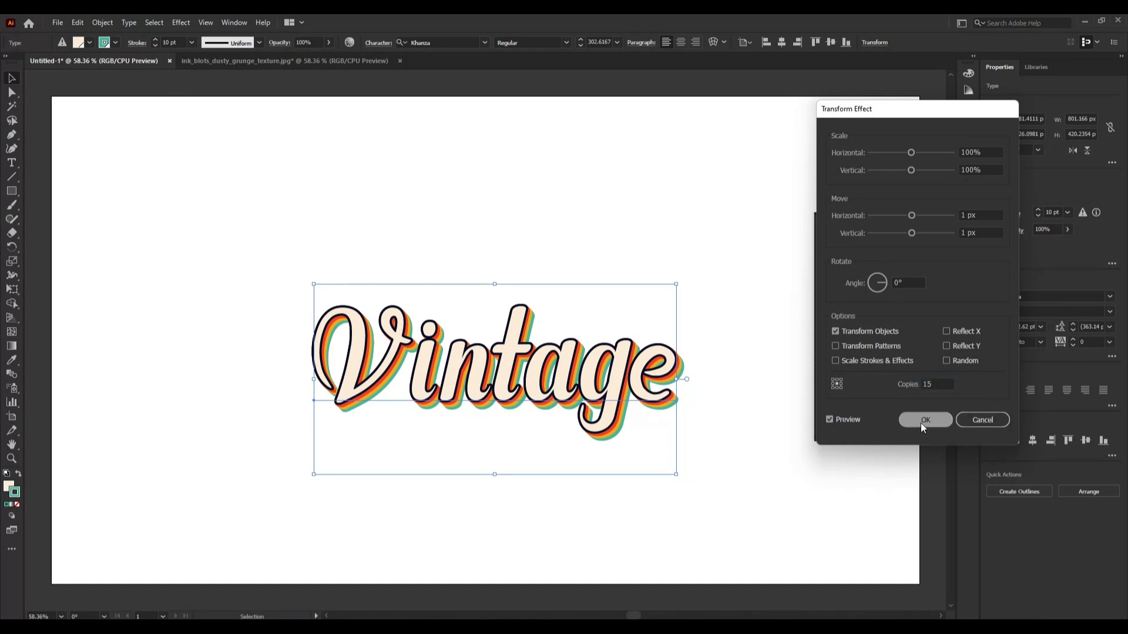
# Add another 10 pt stroke beneath the light green one and colour it dark teal
pyautogui.click(825, 433)
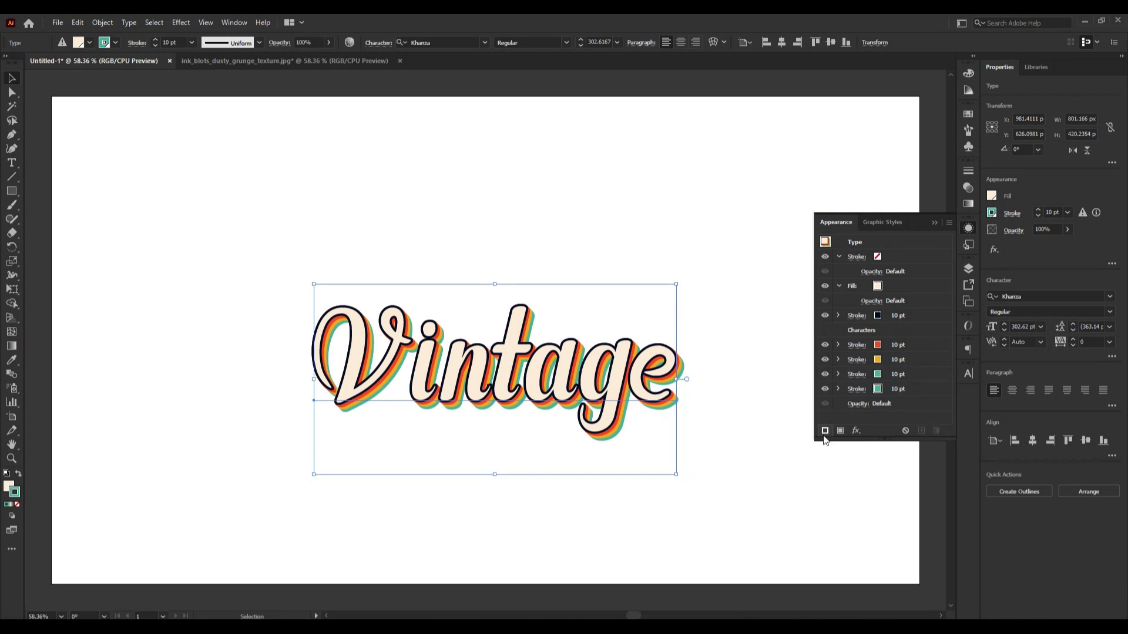
pyautogui.click(890, 391)
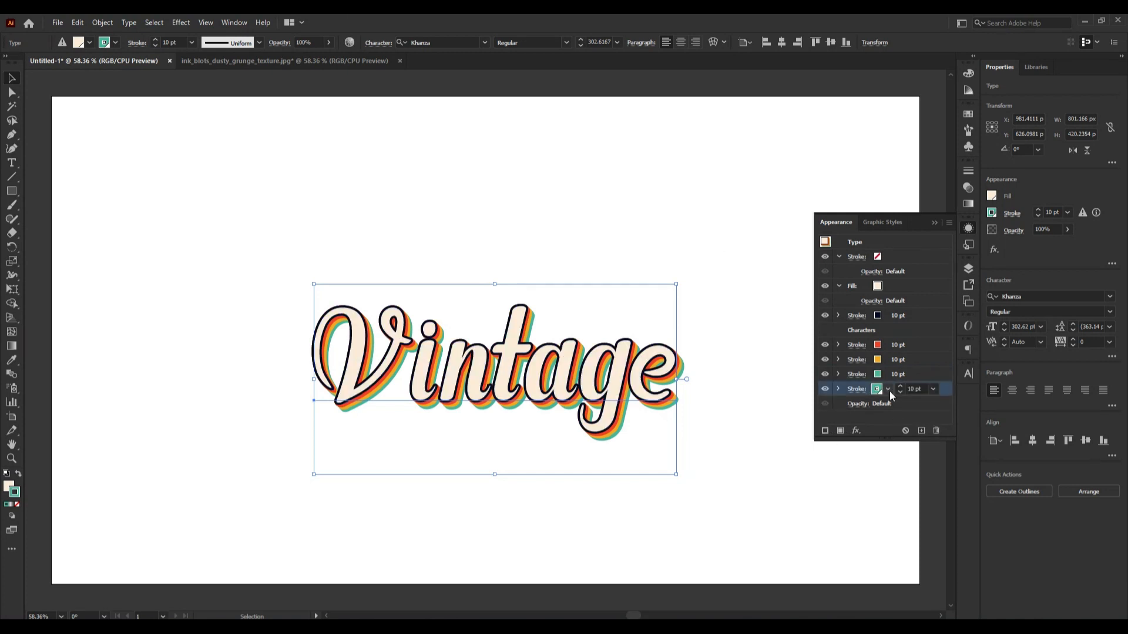
pyautogui.click(889, 391)
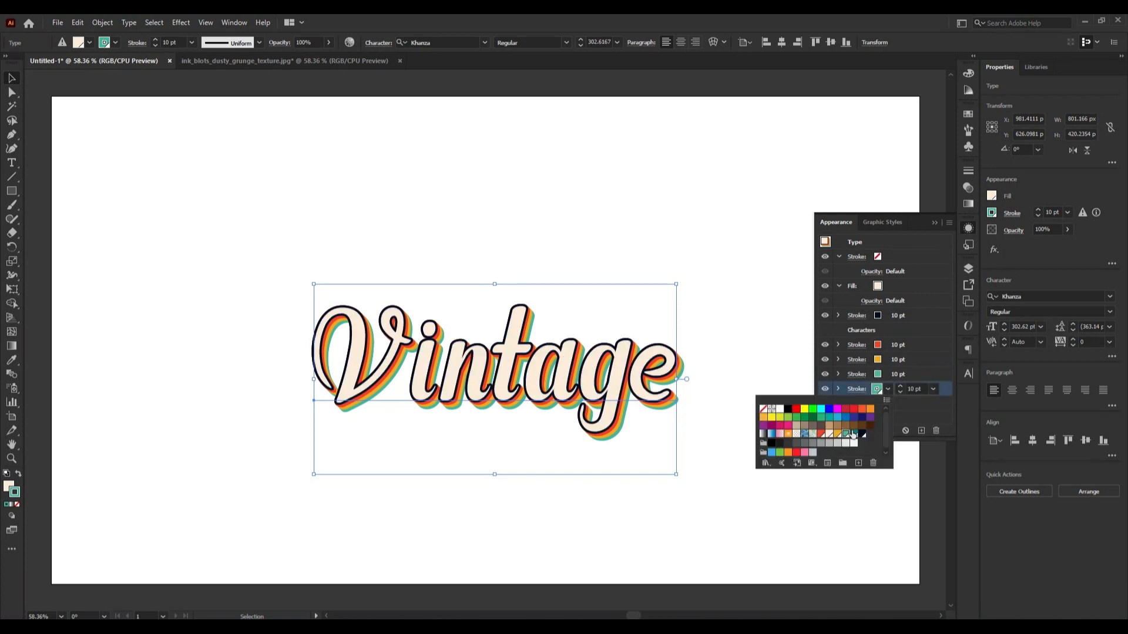
pyautogui.click(921, 407)
# Start a Transform effect on the dark teal stroke with 1 px horizontal and 1 px vertical movement
pyautogui.click(856, 430)
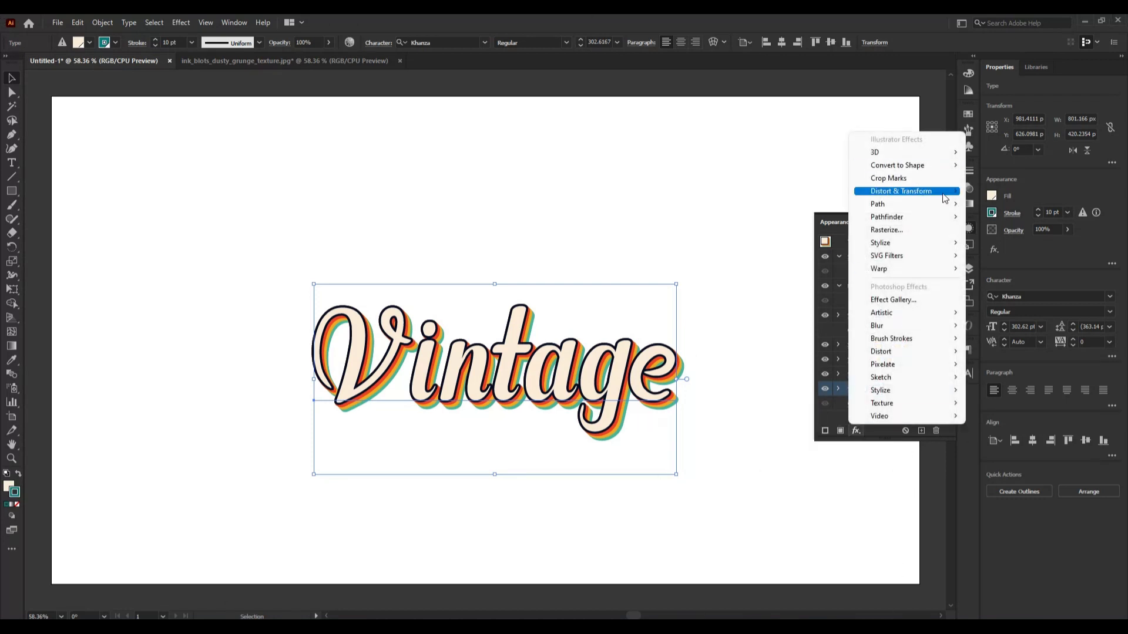
pyautogui.moveTo(933, 193)
pyautogui.click(1002, 229)
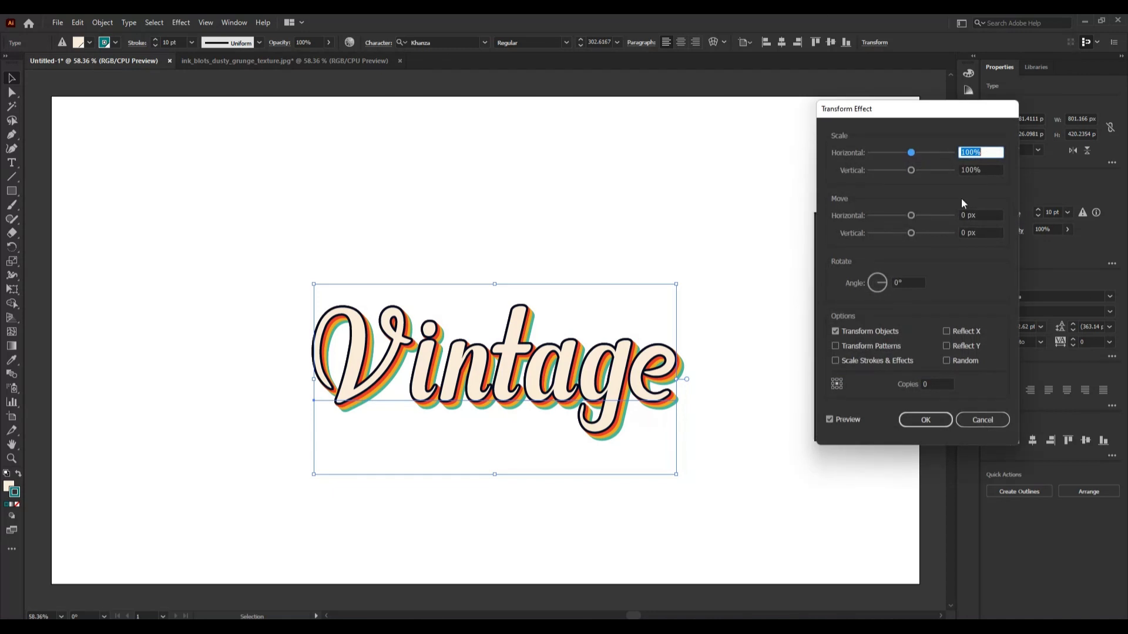
pyautogui.click(963, 215)
pyautogui.write('1')
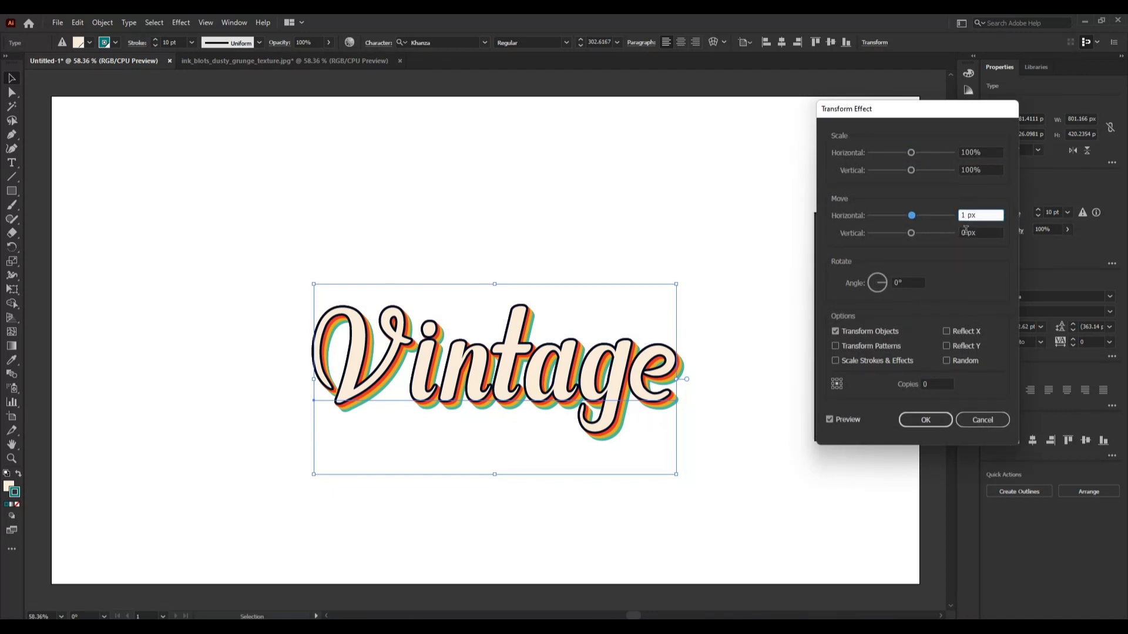
pyautogui.press('Tab')
pyautogui.write('1')
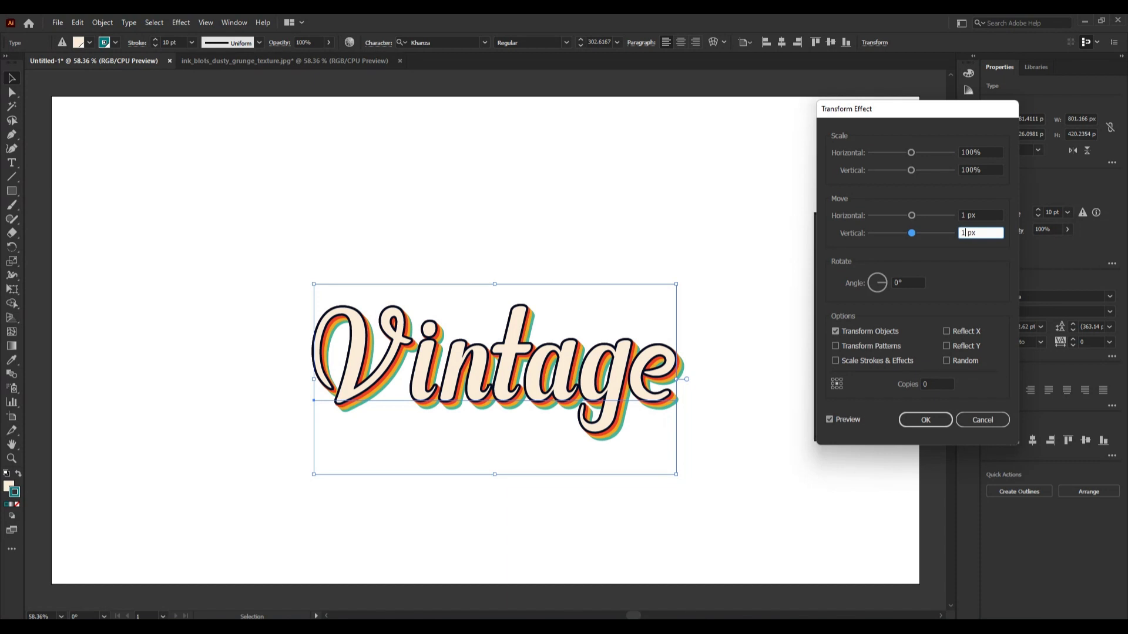
# Apply 20 copies in the dark teal stroke's Transform effect, and move the word Vintage up-left to about X 864 px, Y 493 px
pyautogui.click(932, 384)
pyautogui.press('Up')
pyautogui.press('Up')
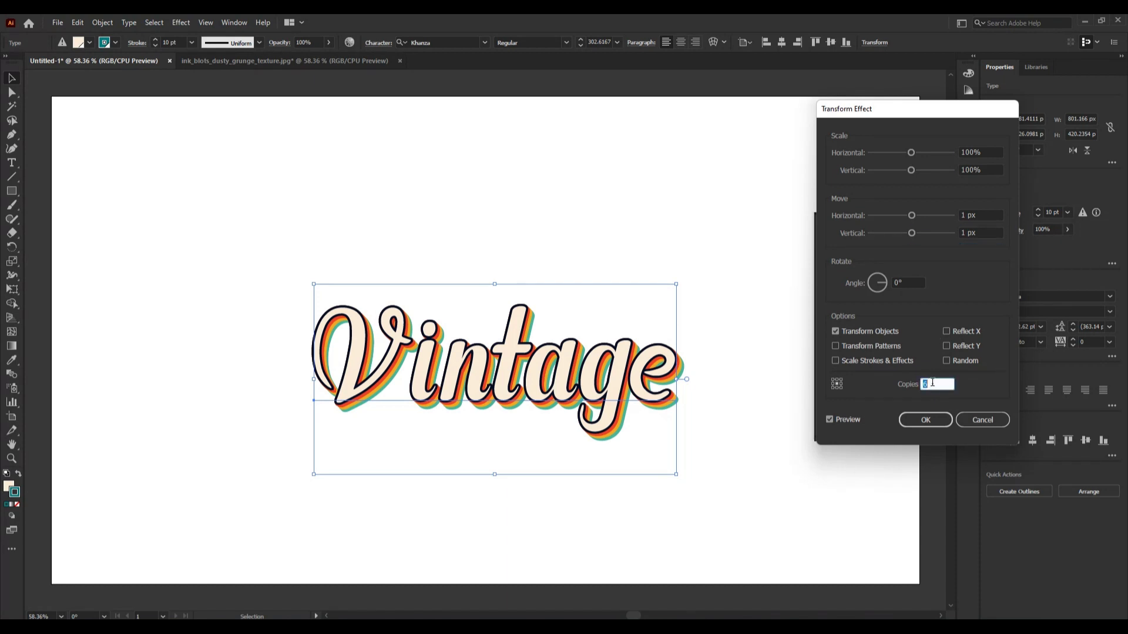
pyautogui.press('Up')
pyautogui.press('Up')
pyautogui.press('Up')
pyautogui.press('Up')
pyautogui.press('Up')
pyautogui.press('Up')
pyautogui.press('Up')
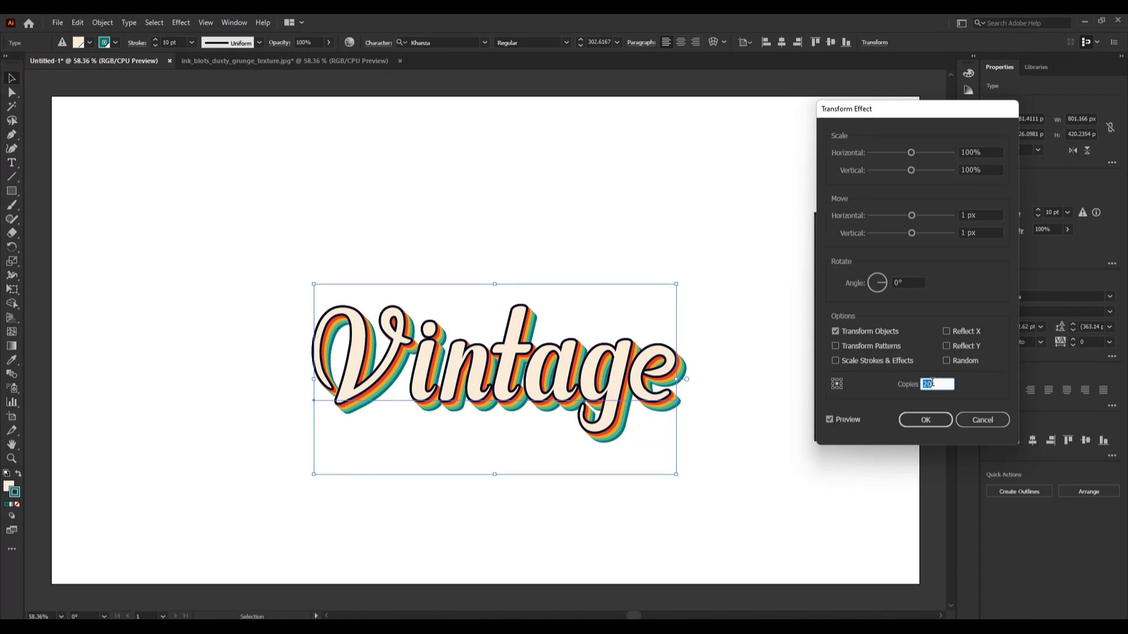
pyautogui.click(933, 421)
pyautogui.moveTo(590, 373); pyautogui.dragTo(547, 322)
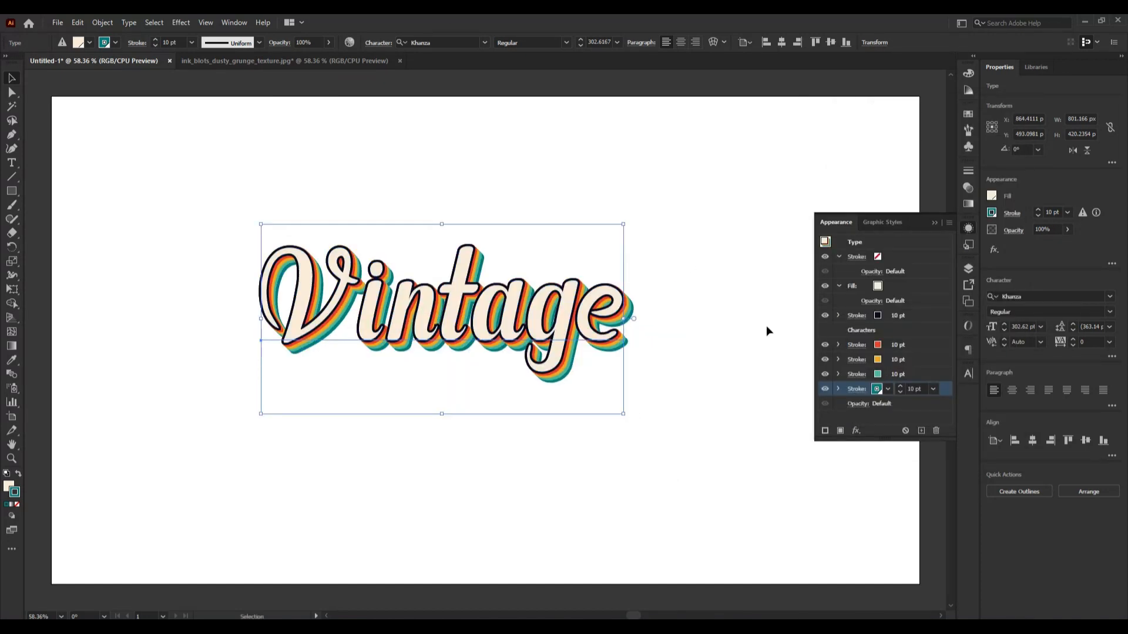
# Add another 10 pt stroke beneath the dark teal one and colour it dark navy
pyautogui.click(825, 431)
pyautogui.click(889, 403)
pyautogui.click(888, 403)
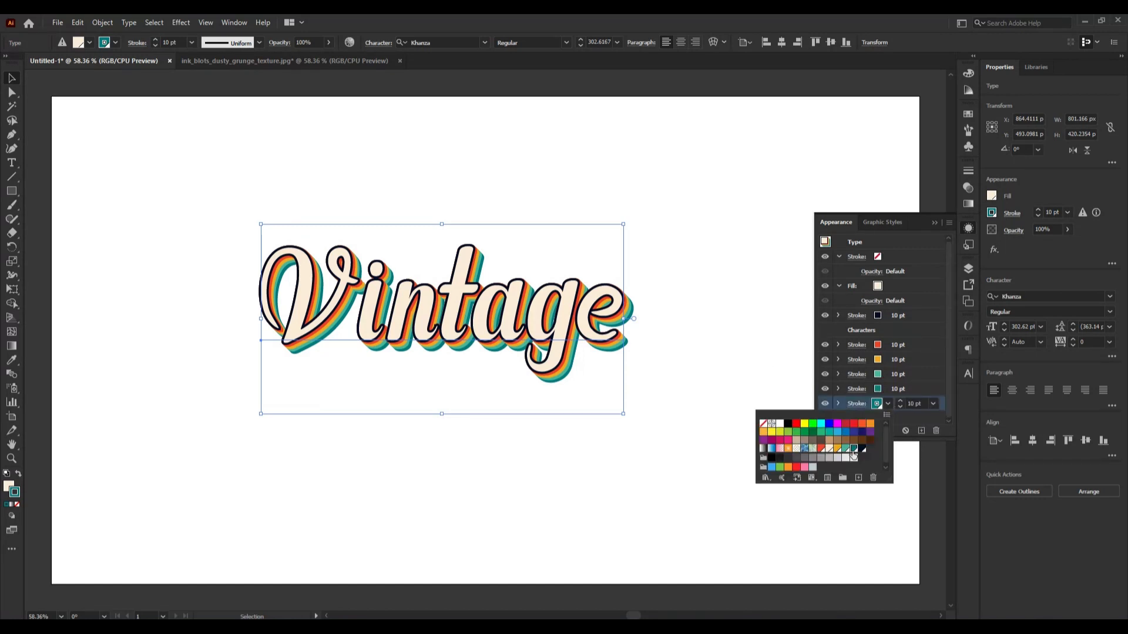
pyautogui.click(861, 449)
# Start a Transform effect on the bottom navy stroke with 1 px horizontal and 1 px vertical movement
pyautogui.click(856, 431)
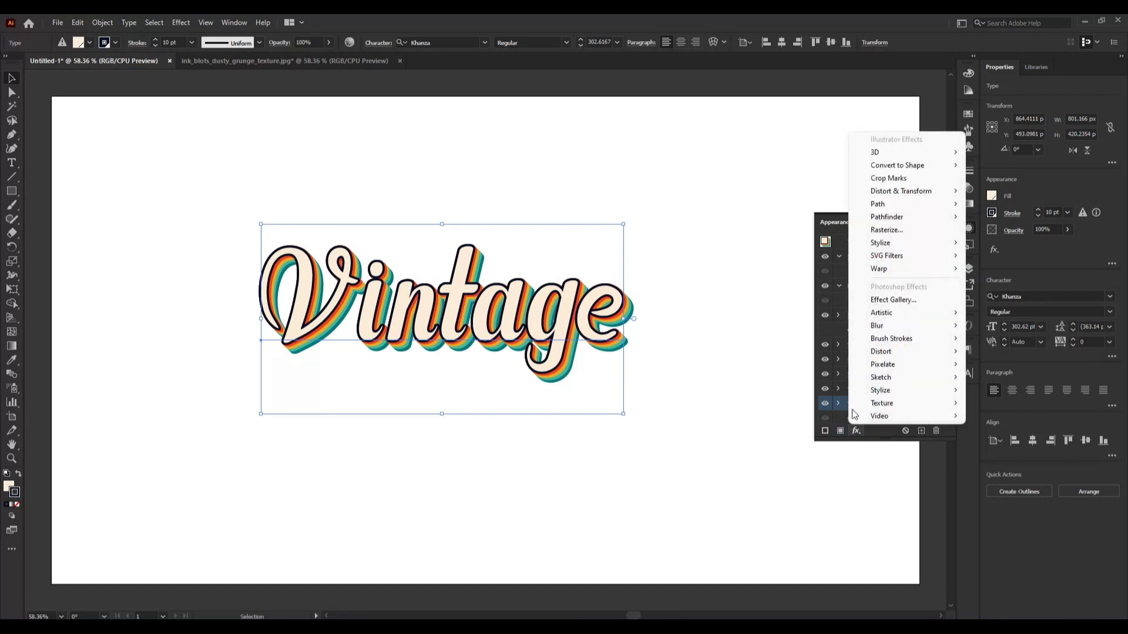
pyautogui.moveTo(896, 197)
pyautogui.click(1026, 228)
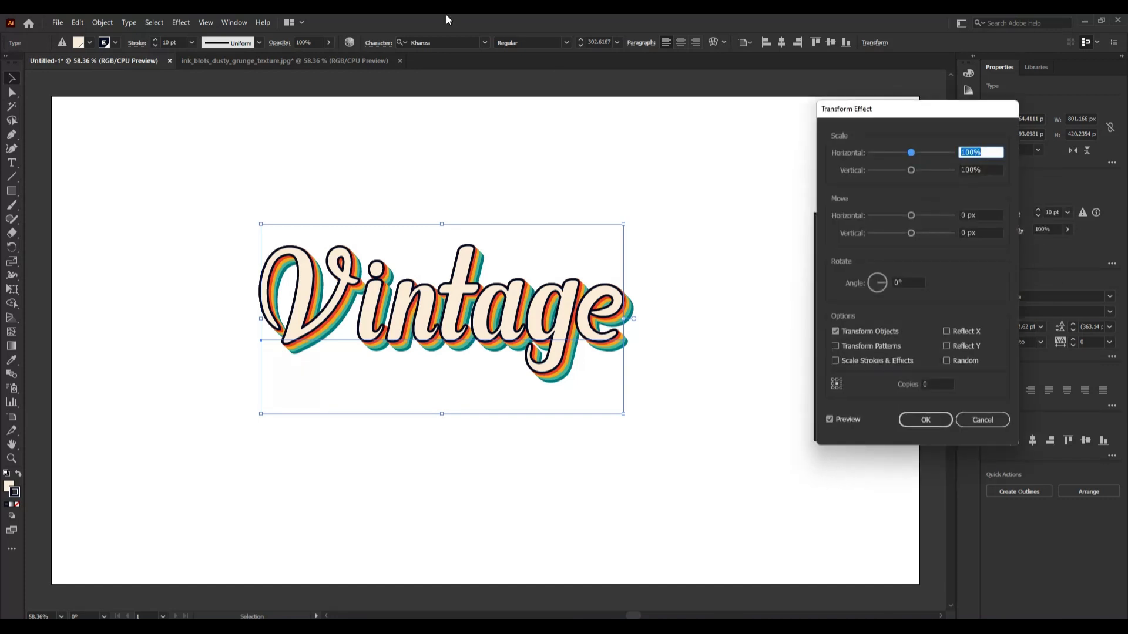
pyautogui.click(962, 216)
pyautogui.press('Up')
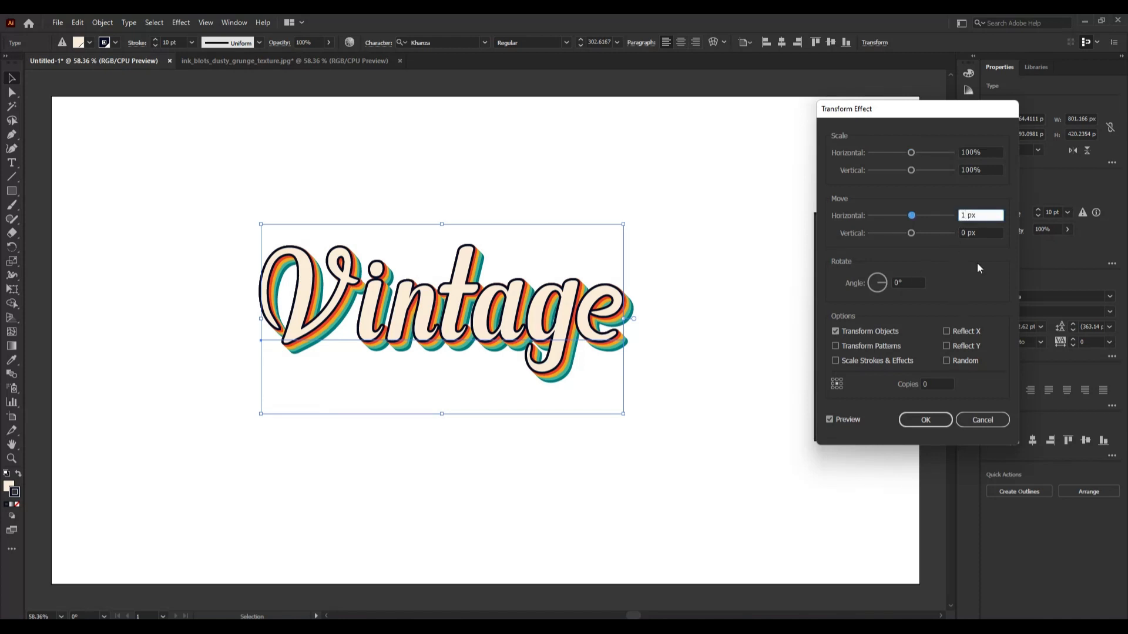
pyautogui.press('Tab')
pyautogui.press('Up')
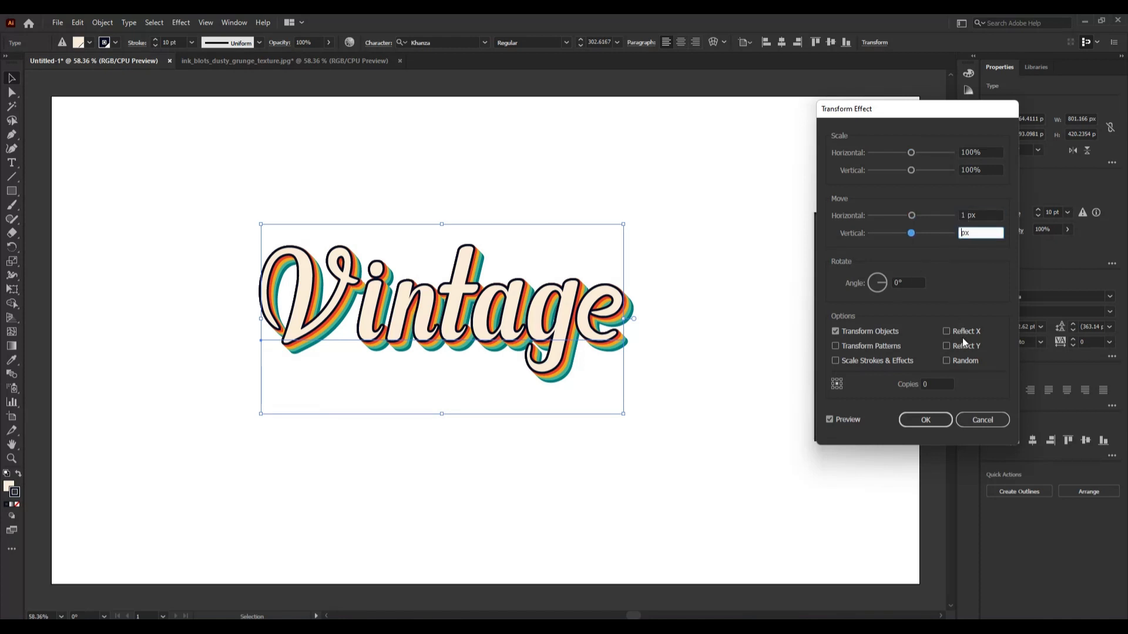
# Set the bottom navy stroke's Transform effect to 30 copies and apply it
pyautogui.click(930, 386)
pyautogui.press('Up')
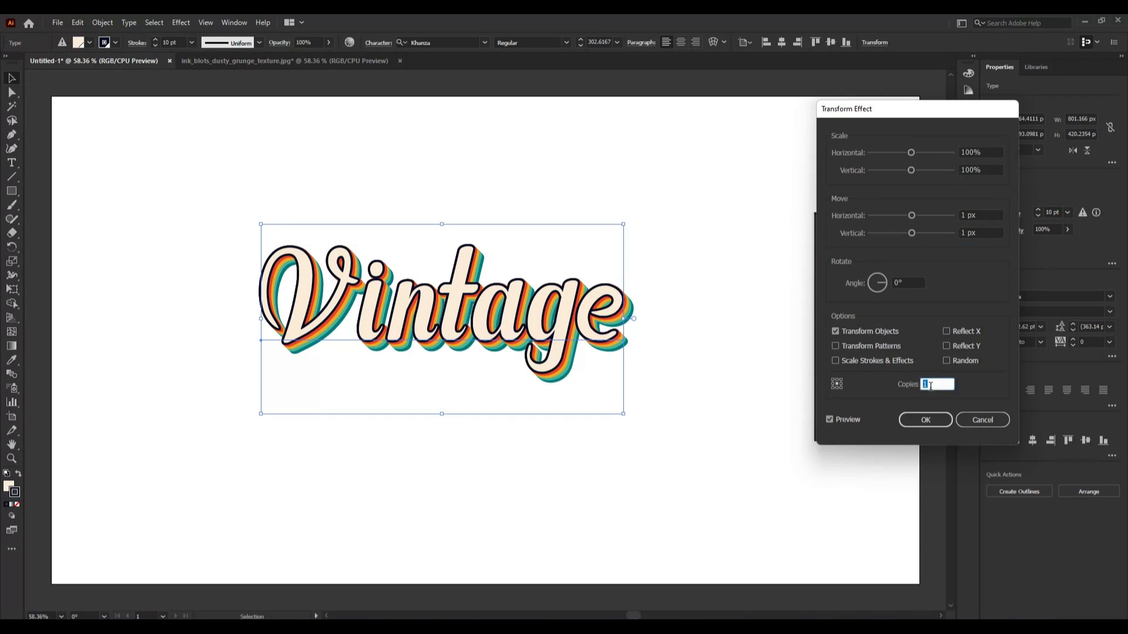
pyautogui.hotkey('shift', 'Up')
pyautogui.hotkey('shift', 'Up')
pyautogui.press('Up')
pyautogui.press('Up')
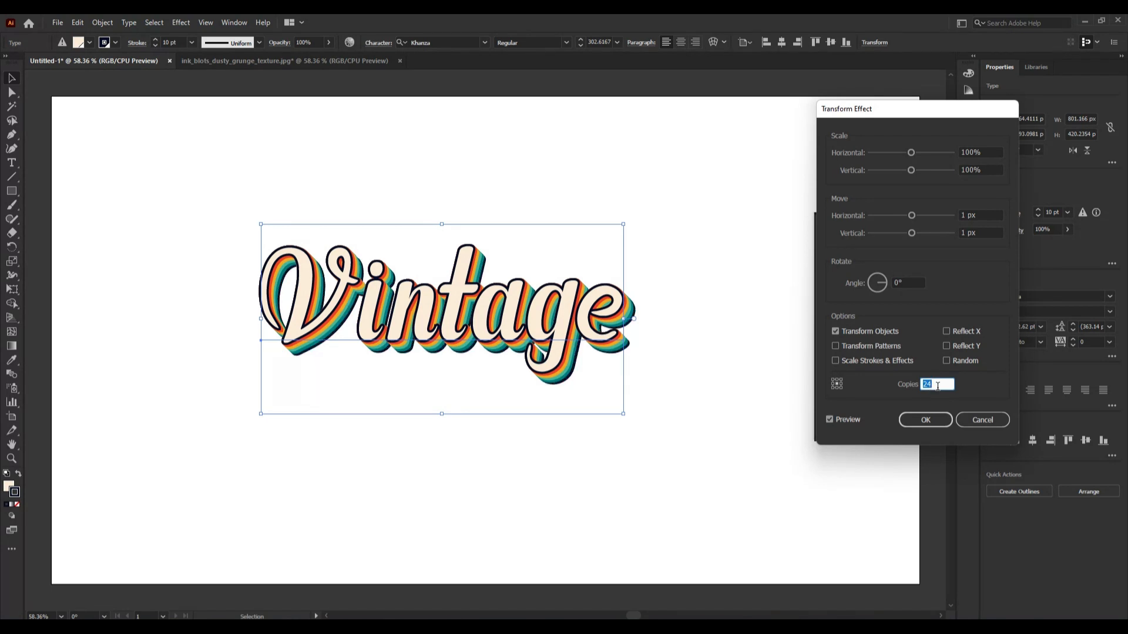
pyautogui.press('Up')
pyautogui.press('Up')
pyautogui.press('Up')
pyautogui.press('Up')
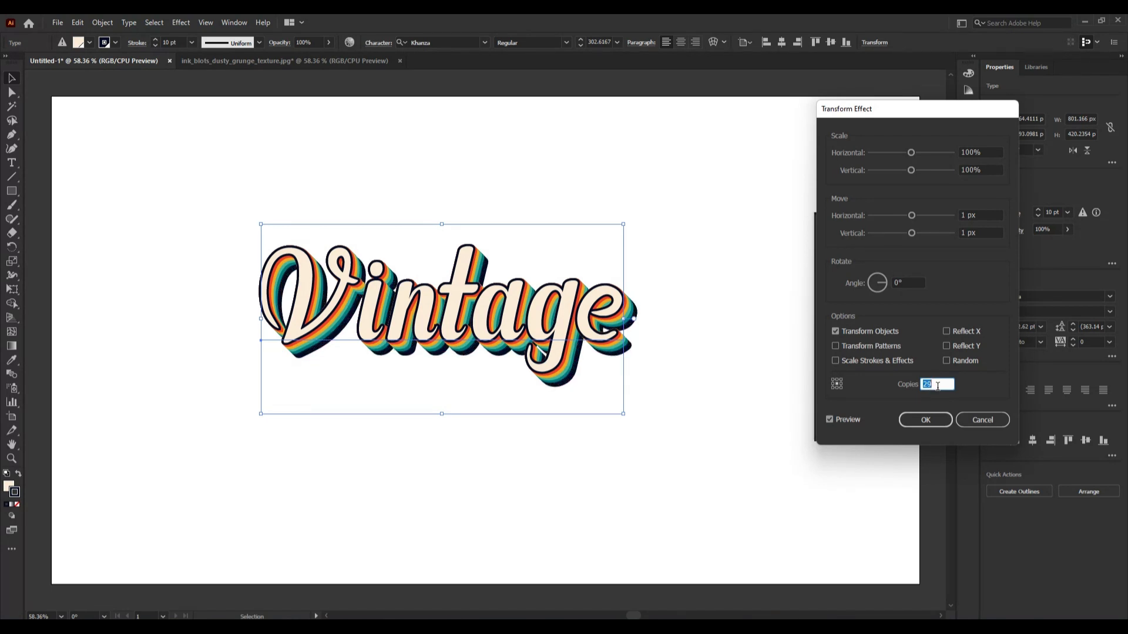
pyautogui.press('Up')
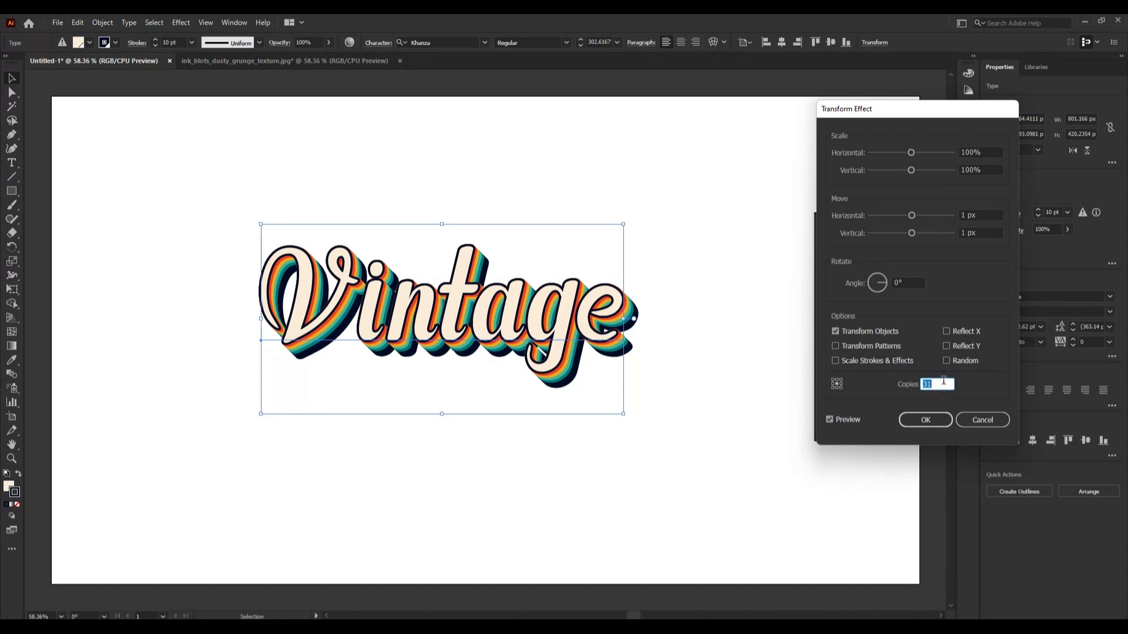
pyautogui.press('Down')
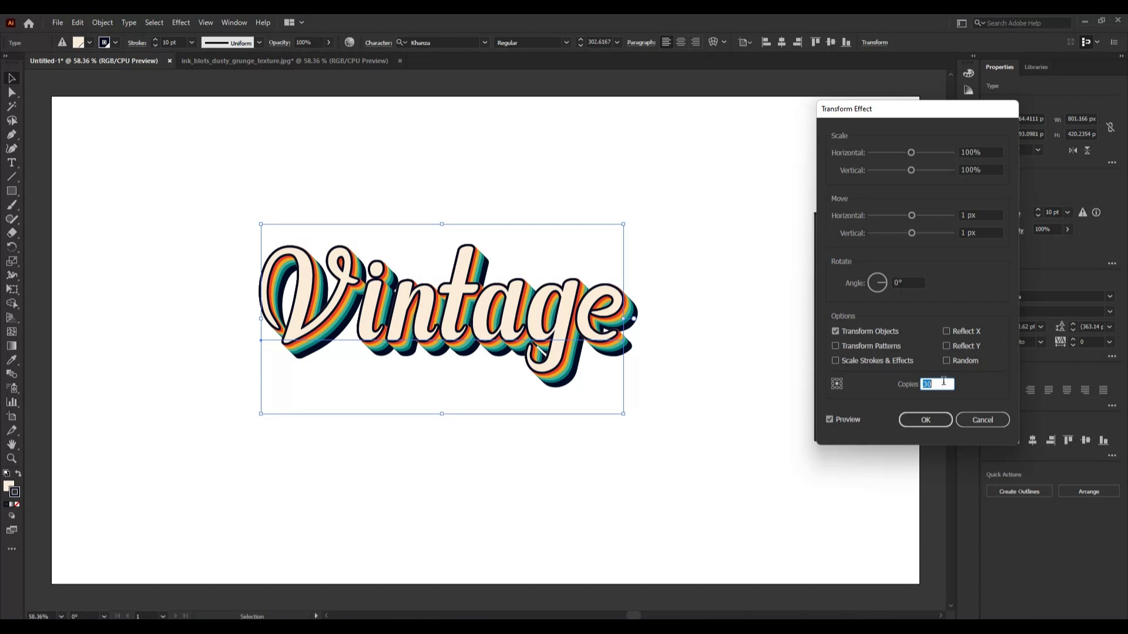
pyautogui.click(933, 417)
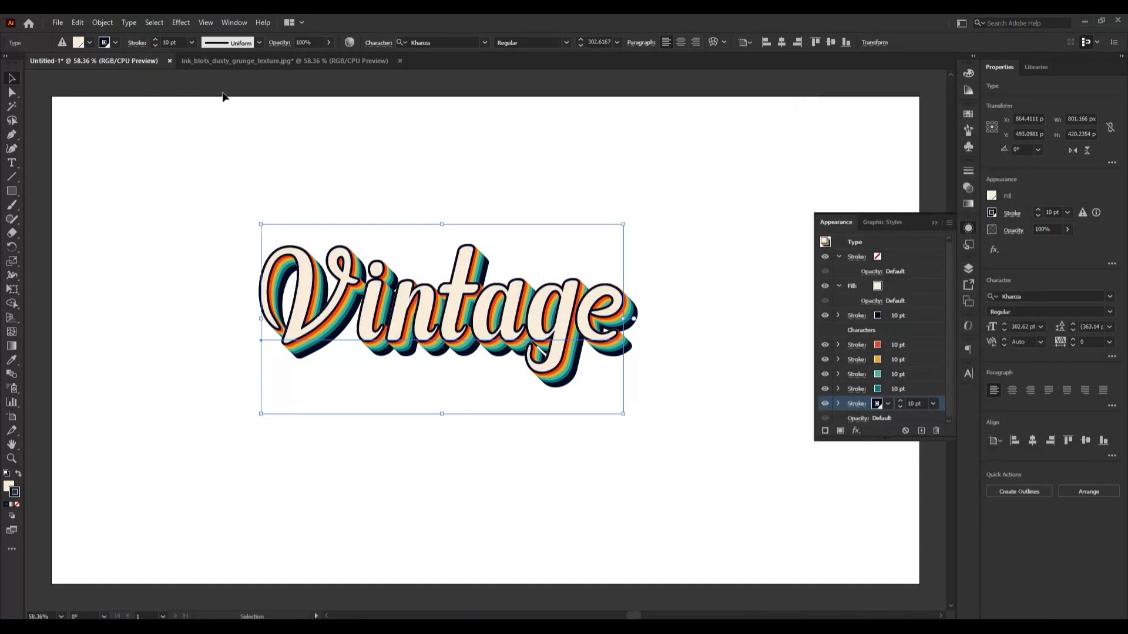
# Lower the bottom navy stroke's opacity to 20% and deselect the text
pyautogui.click(306, 41)
pyautogui.press('BackSpace')
pyautogui.press('BackSpace')
pyautogui.press('BackSpace')
pyautogui.write('20')
pyautogui.click(771, 342)
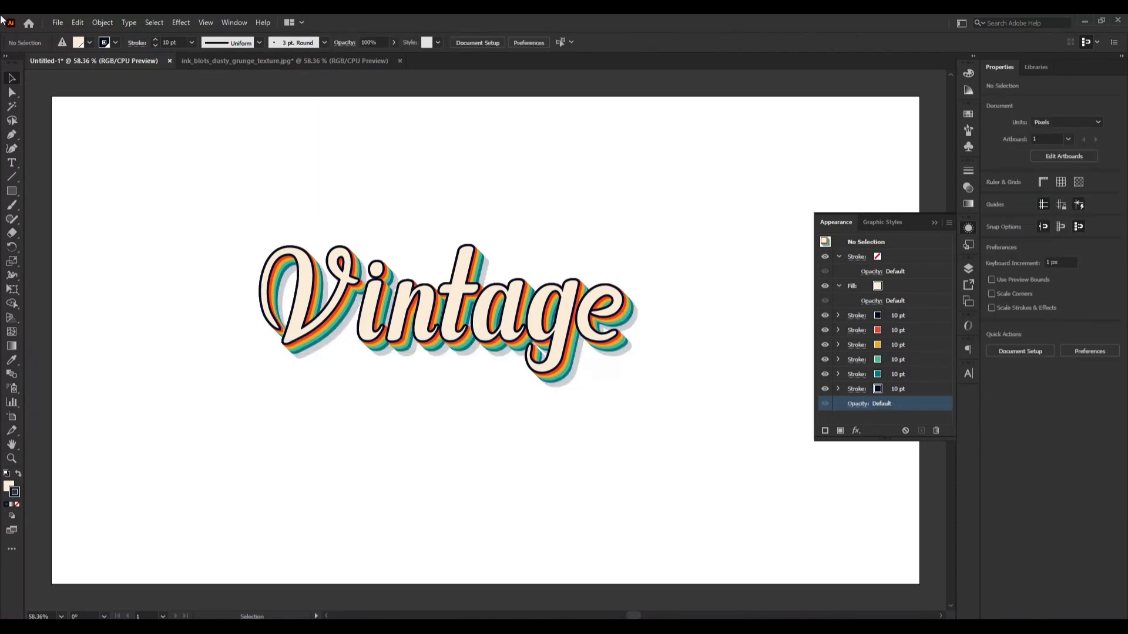
# Move the word Vintage near the artboard's centre, to about X 987 px, Y 616 px, and collapse the Appearance settings
pyautogui.tripleClick(356, 333)
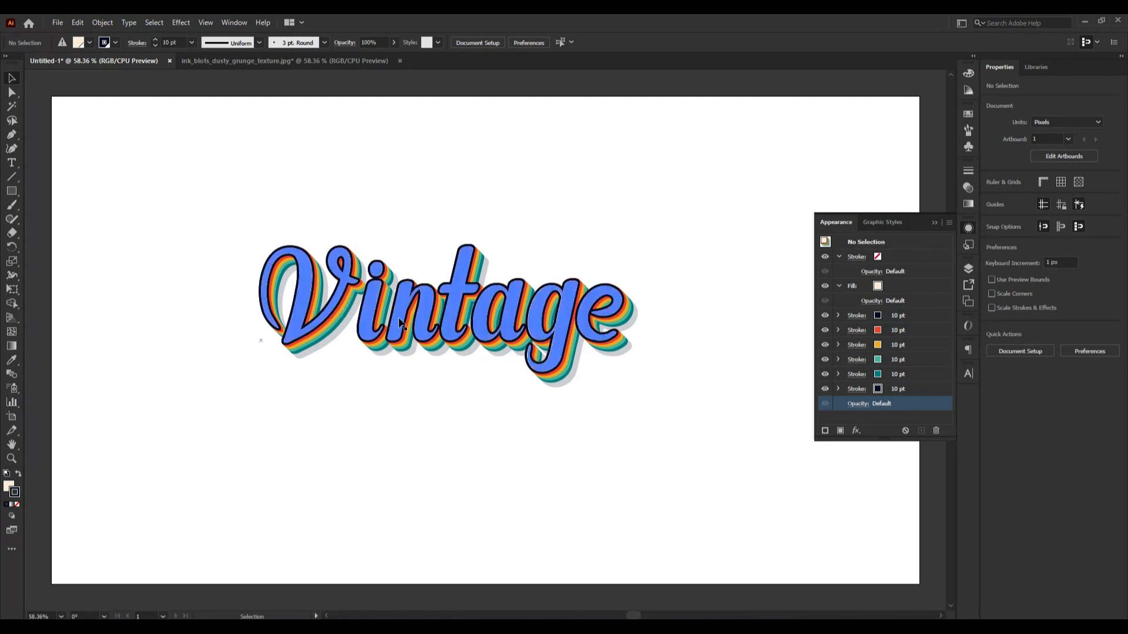
pyautogui.press('Escape')
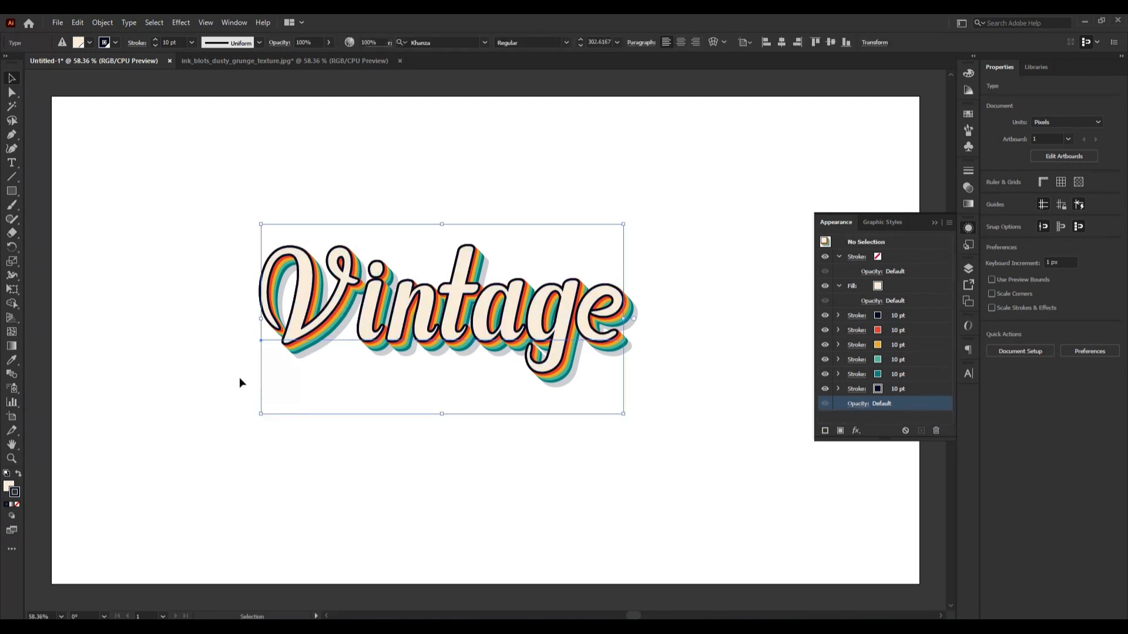
pyautogui.click(242, 383)
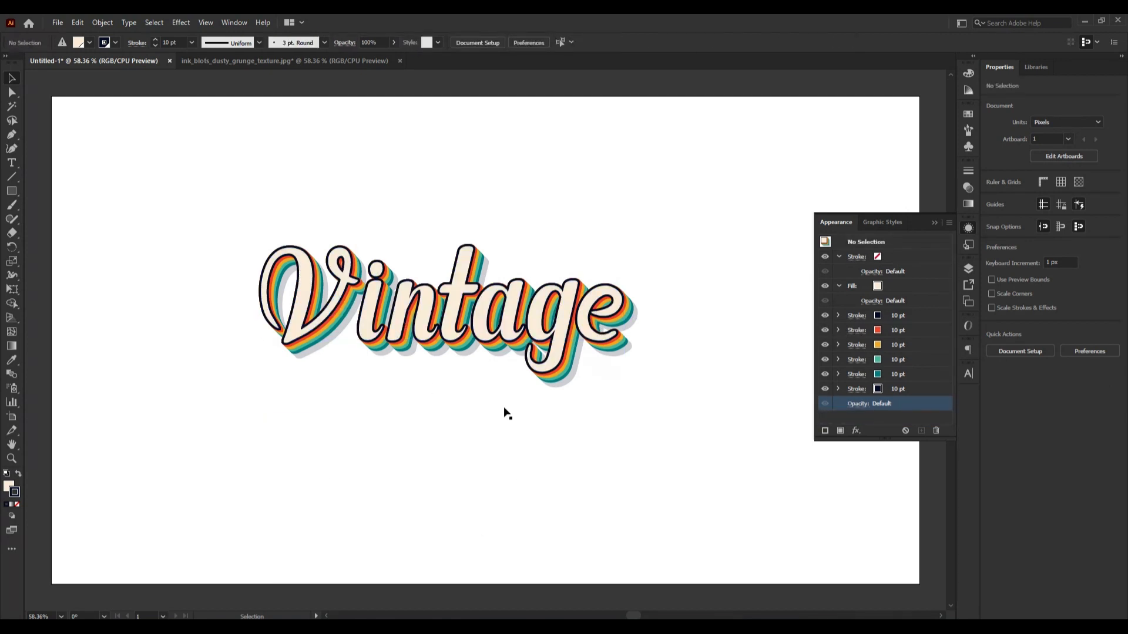
pyautogui.moveTo(440, 338); pyautogui.dragTo(483, 381)
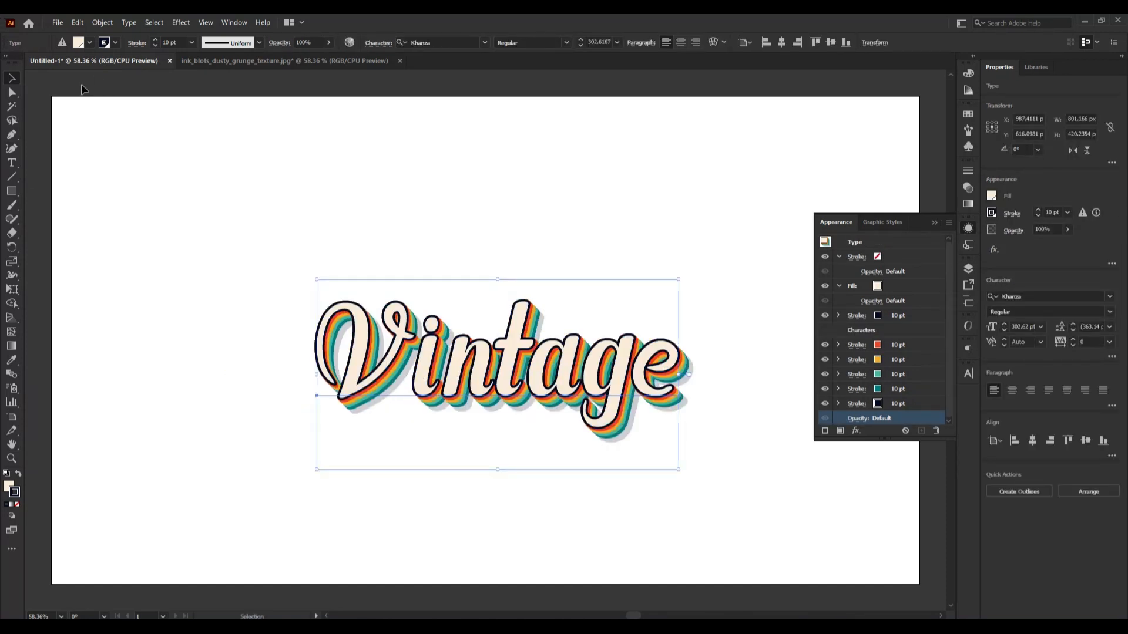
pyautogui.click(935, 223)
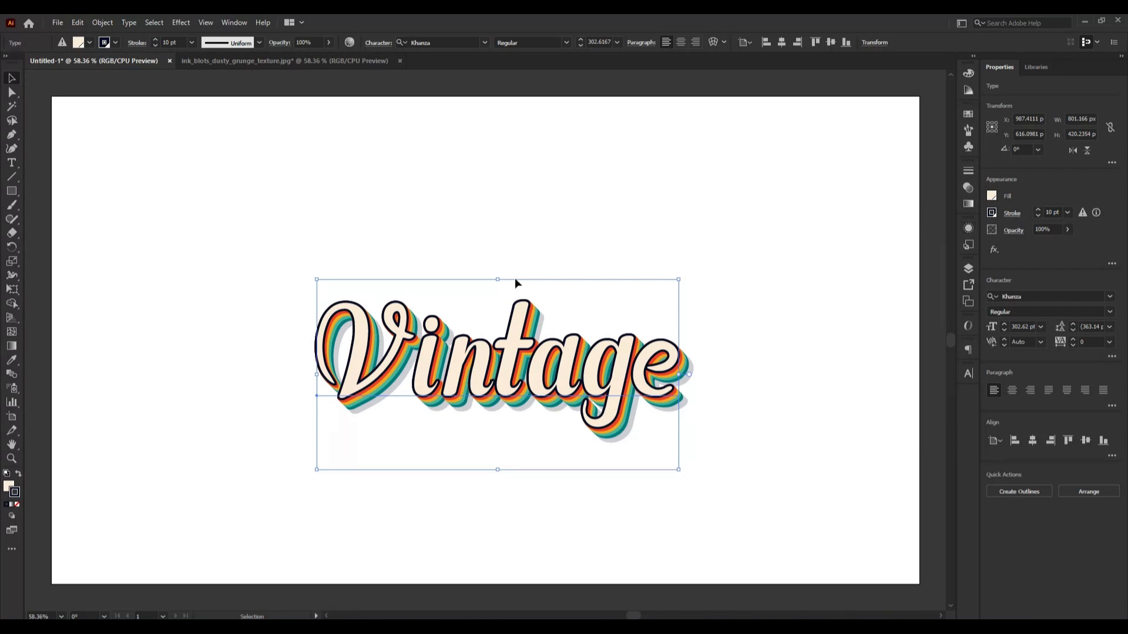
# Rotate the word Vintage counter-clockwise by about 11.7° with Free Transform
pyautogui.click(15, 288)
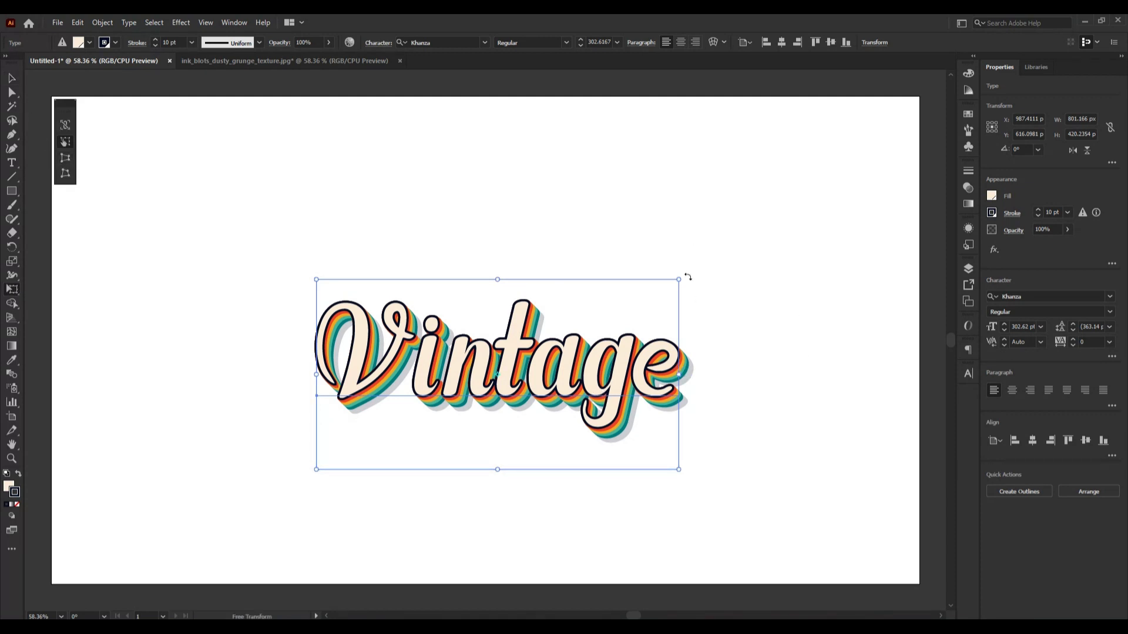
pyautogui.click(64, 159)
pyautogui.moveTo(679, 276); pyautogui.dragTo(655, 244)
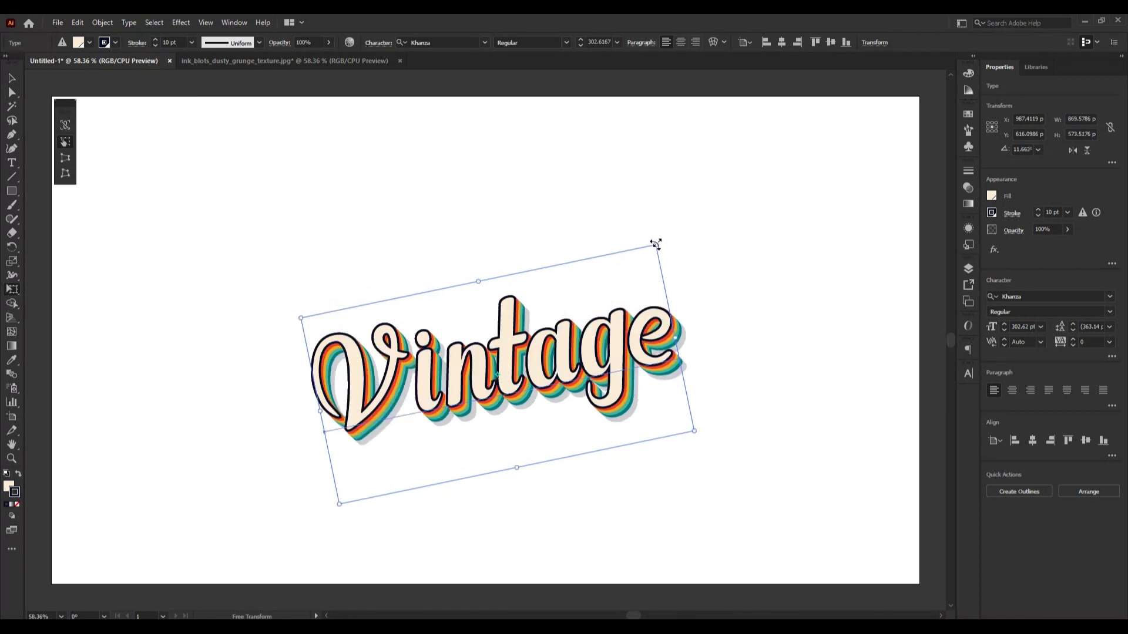
# Move the rotated word Vintage to about X 947 px, Y 556 px, enlarge it to about 957 by 631 px, and deselect it
pyautogui.click(11, 78)
pyautogui.click(196, 378)
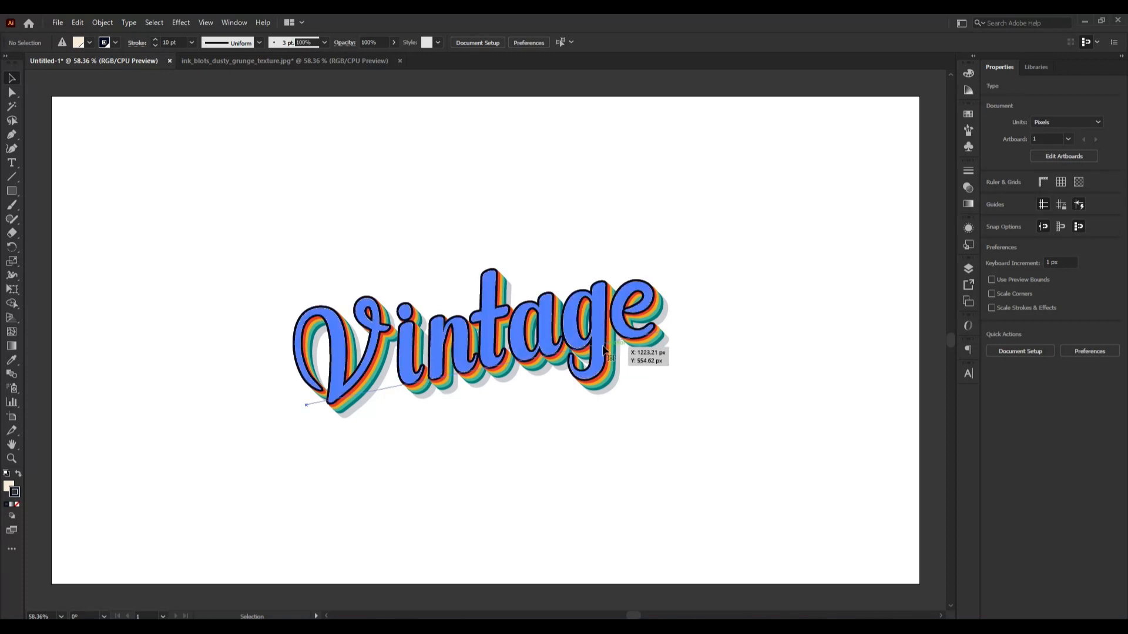
pyautogui.moveTo(679, 398); pyautogui.dragTo(719, 455)
pyautogui.click(719, 455)
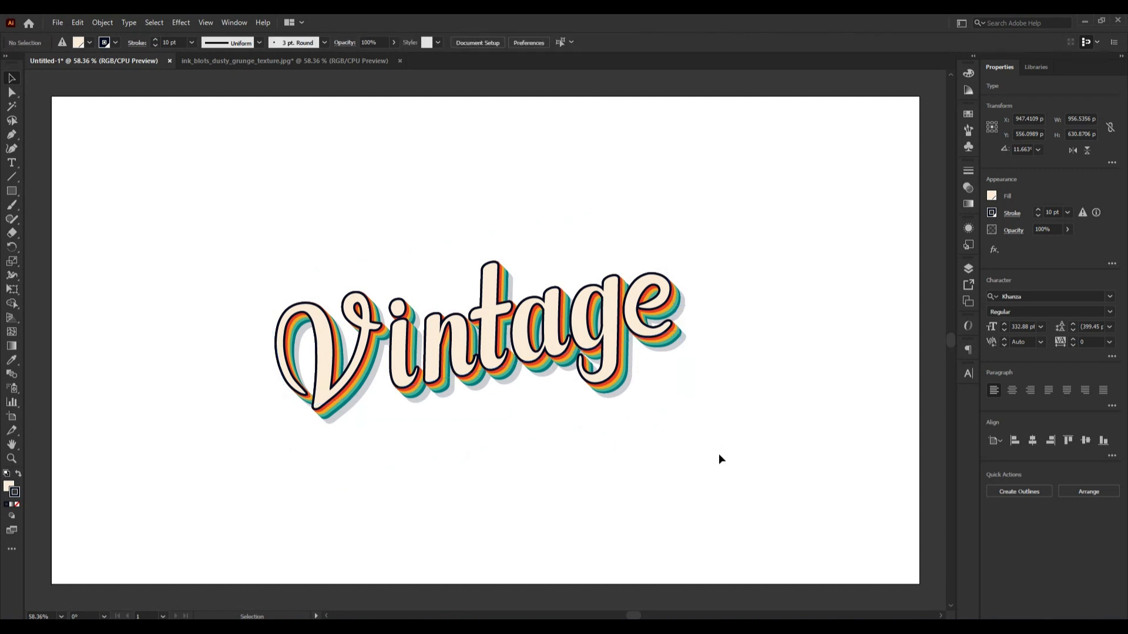
# Create an opacity mask for the word Vintage, activate the mask for editing and turn off its Clip option
pyautogui.click(519, 351)
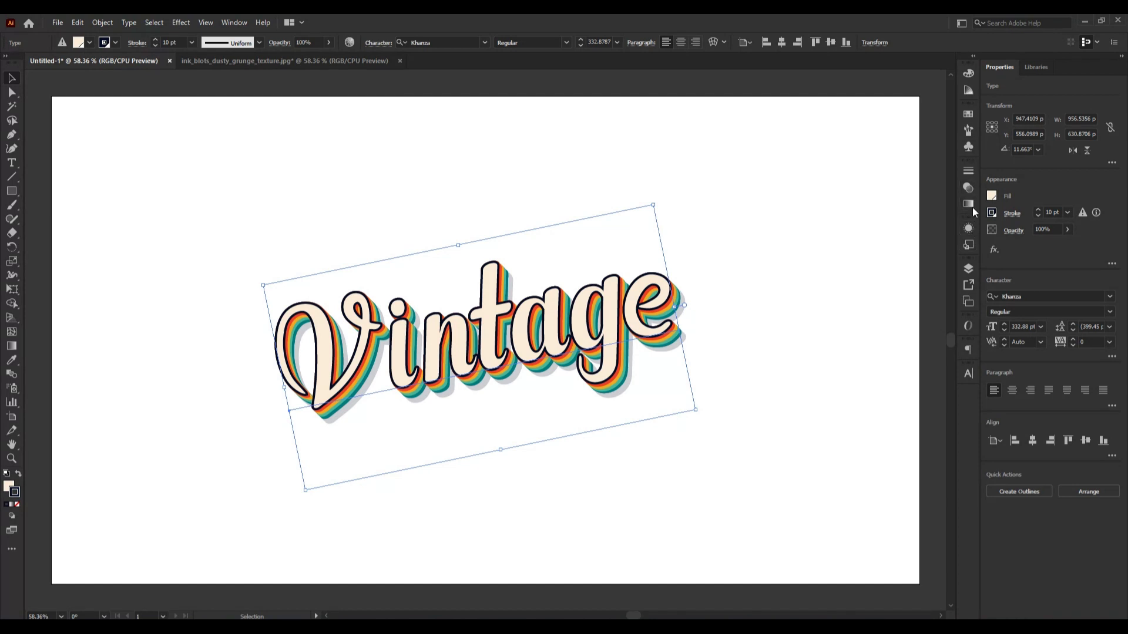
pyautogui.click(967, 189)
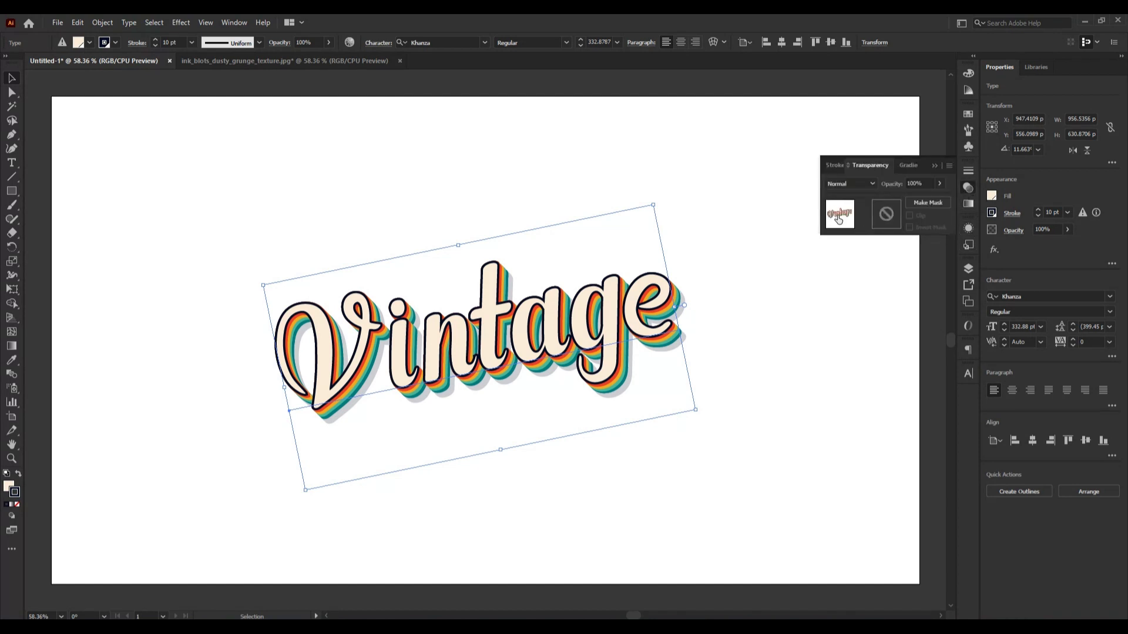
pyautogui.click(920, 203)
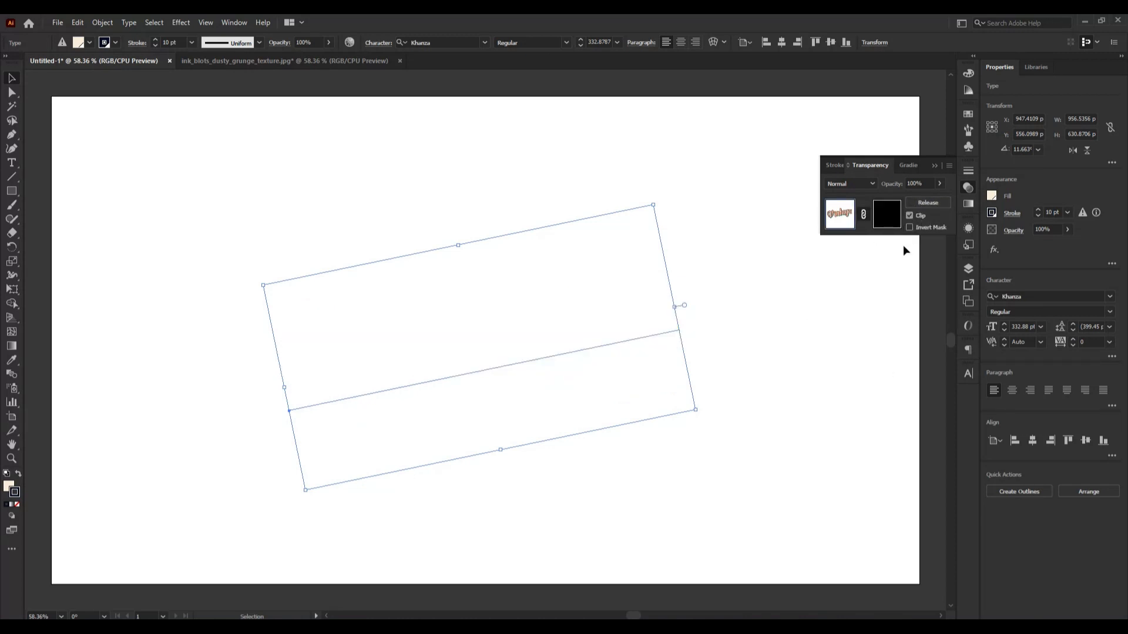
pyautogui.click(888, 226)
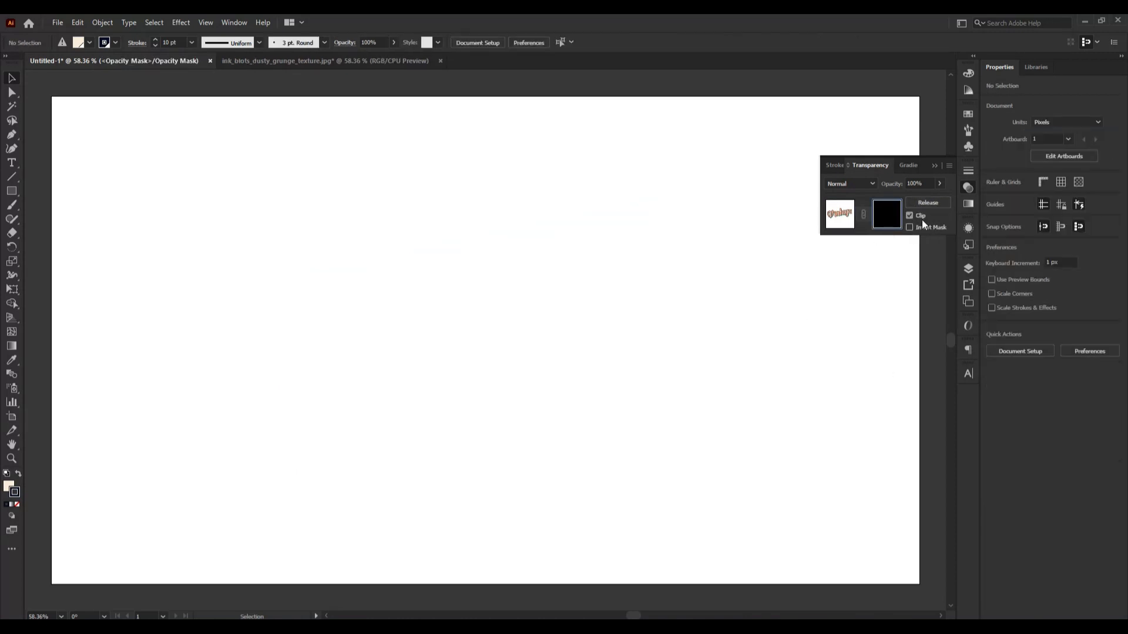
pyautogui.click(909, 216)
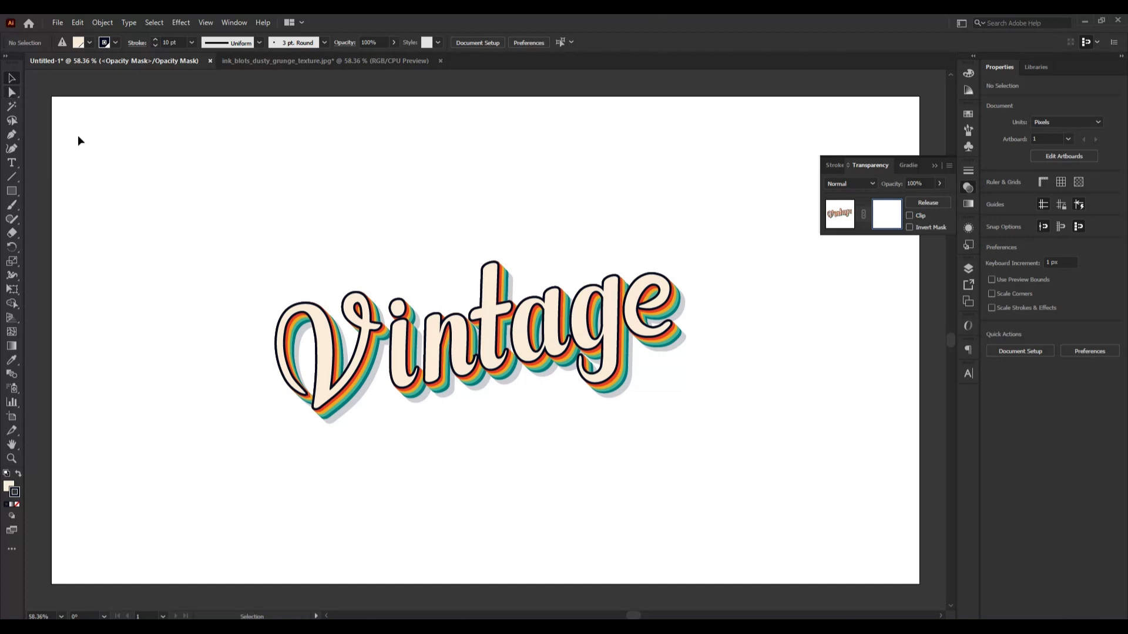
# In the ink_blots_dusty_grunge_texture.jpg document, scale the texture image down from its centre to about 1171 by 683 px
pyautogui.click(331, 61)
pyautogui.click(439, 393)
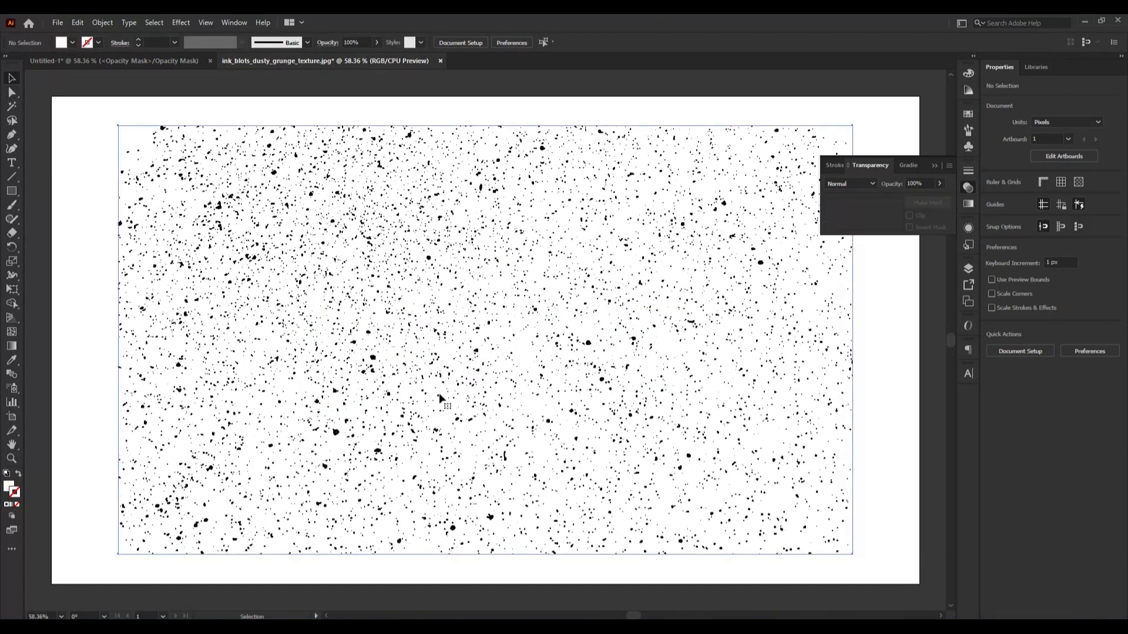
pyautogui.moveTo(853, 553); pyautogui.dragTo(750, 494)
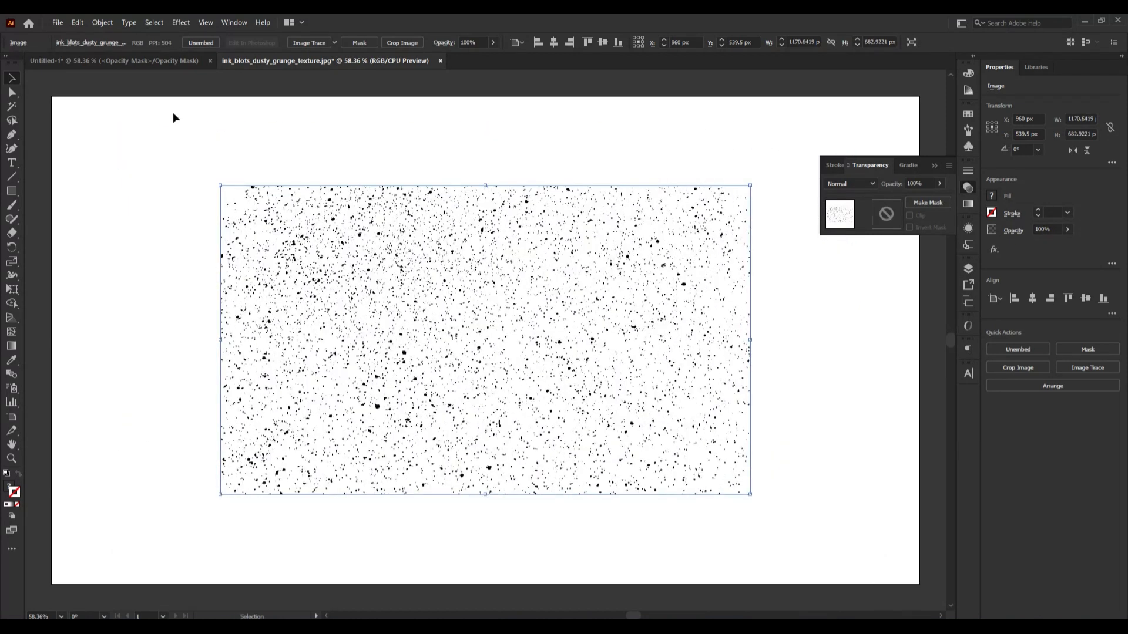
# Copy the scaled grunge texture image and deselect it
pyautogui.click(83, 22)
pyautogui.click(82, 27)
pyautogui.click(82, 24)
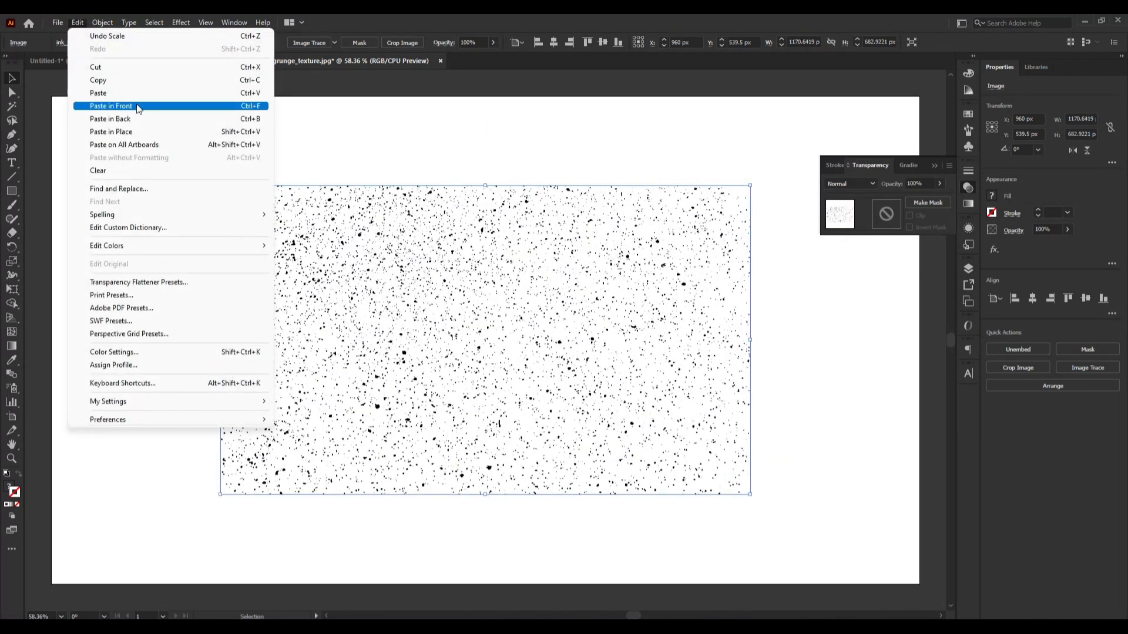
pyautogui.click(156, 133)
pyautogui.click(351, 117)
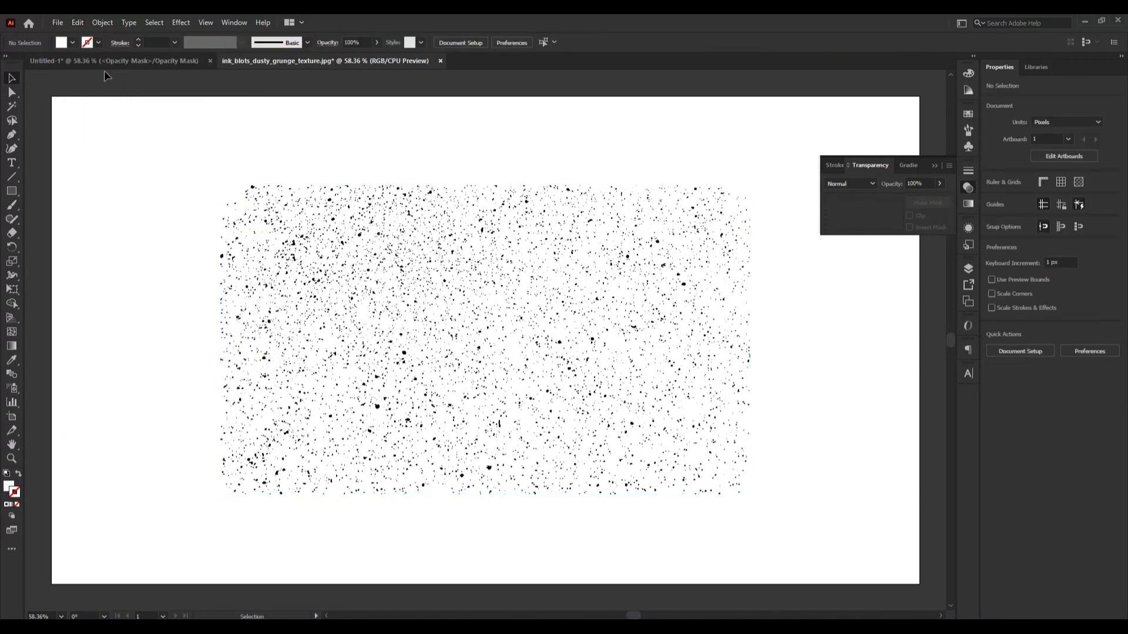
# Return to the Vintage document and paste the grunge texture in place into the word's opacity mask
pyautogui.click(106, 63)
pyautogui.click(103, 23)
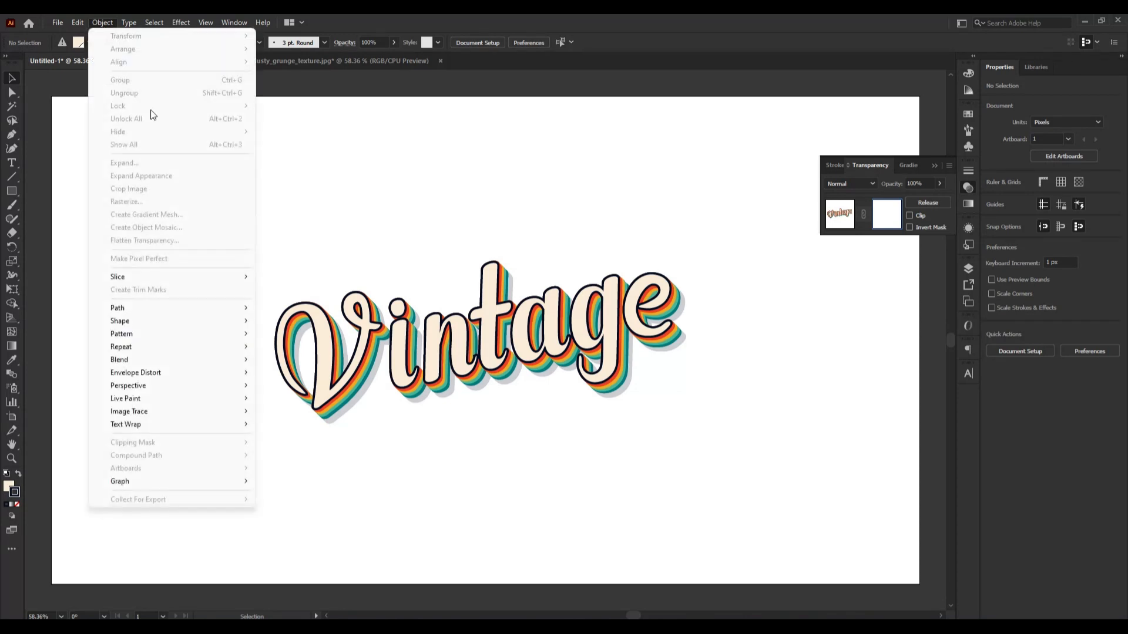
pyautogui.rightClick(402, 249)
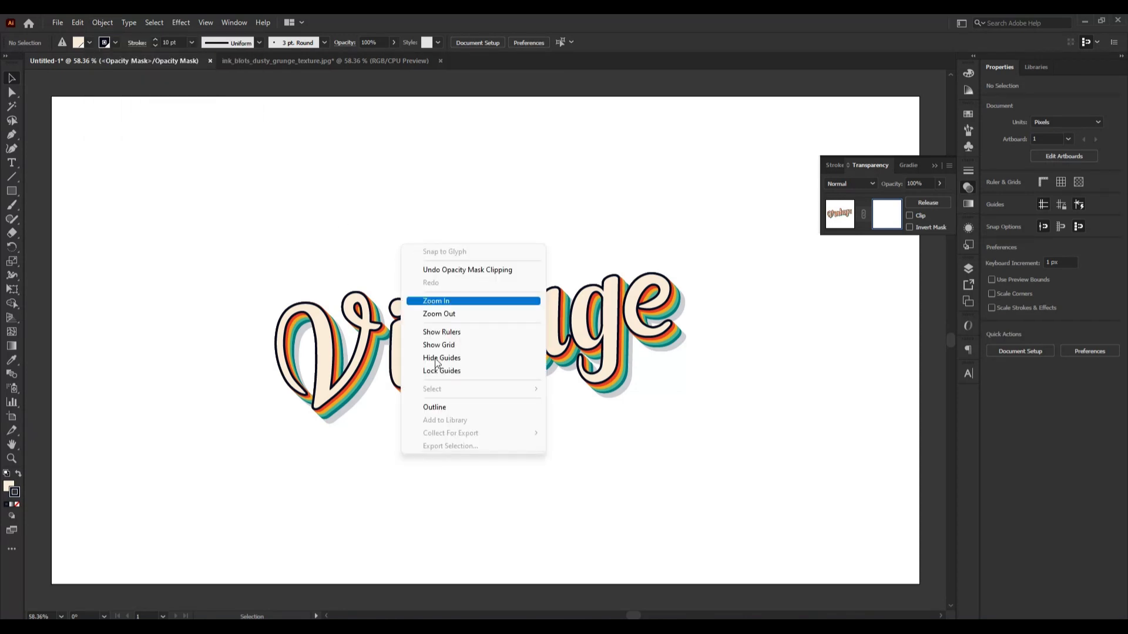
pyautogui.click(599, 469)
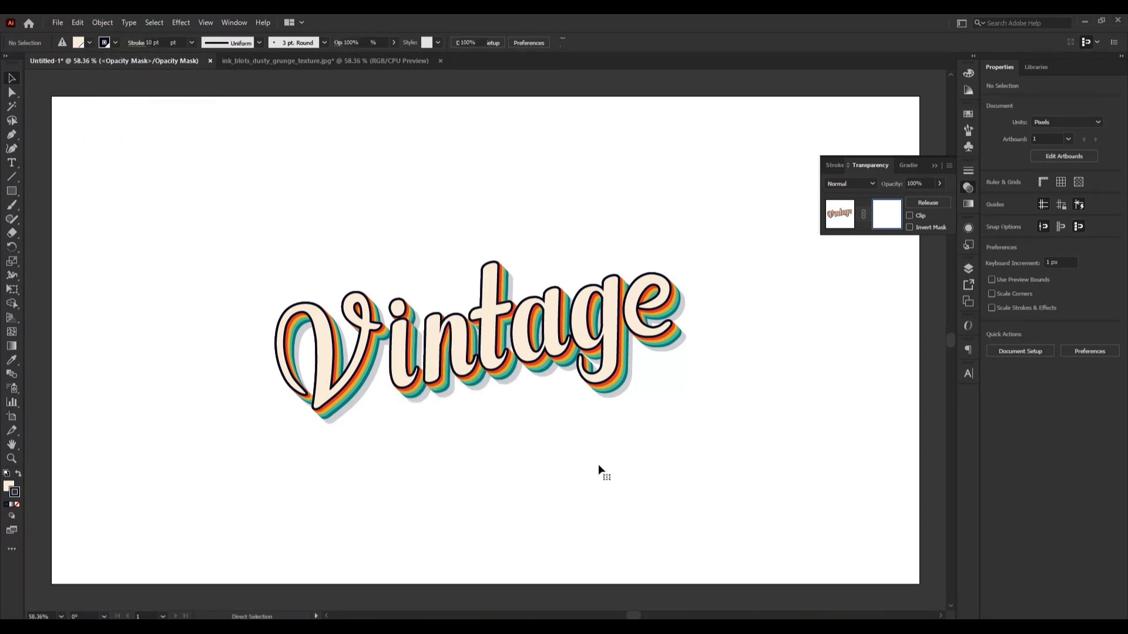
pyautogui.hotkey('ctrl', 'shift', 'v')
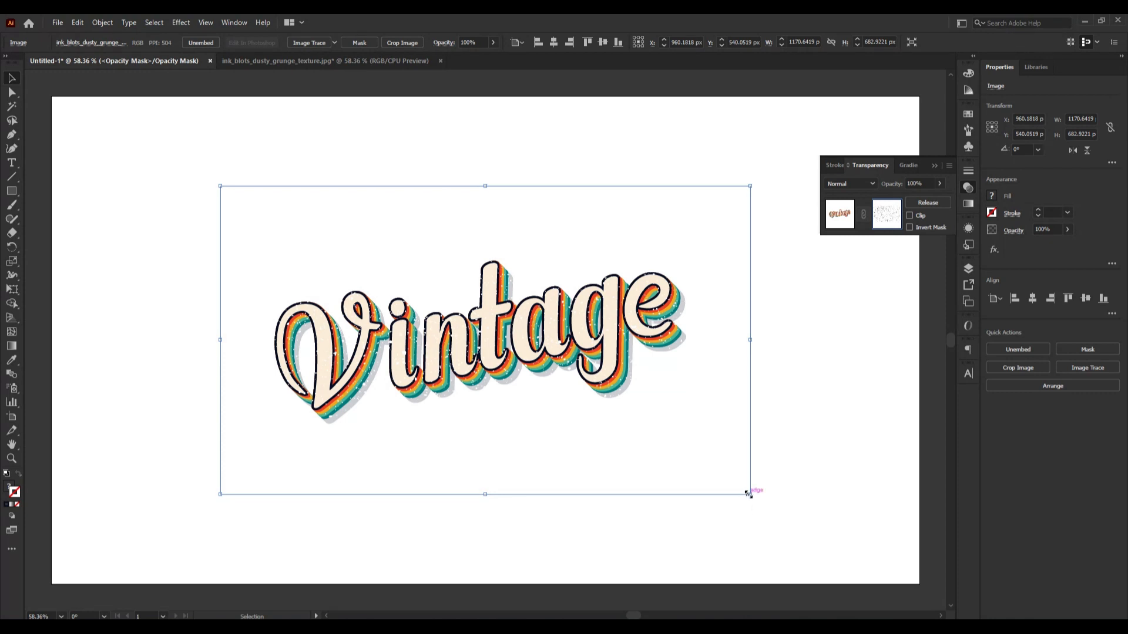
# Try rotating the pasted texture by about 12.4°, undo both the rotation and the paste, and collapse the Transparency settings
pyautogui.moveTo(752, 502); pyautogui.dragTo(791, 445)
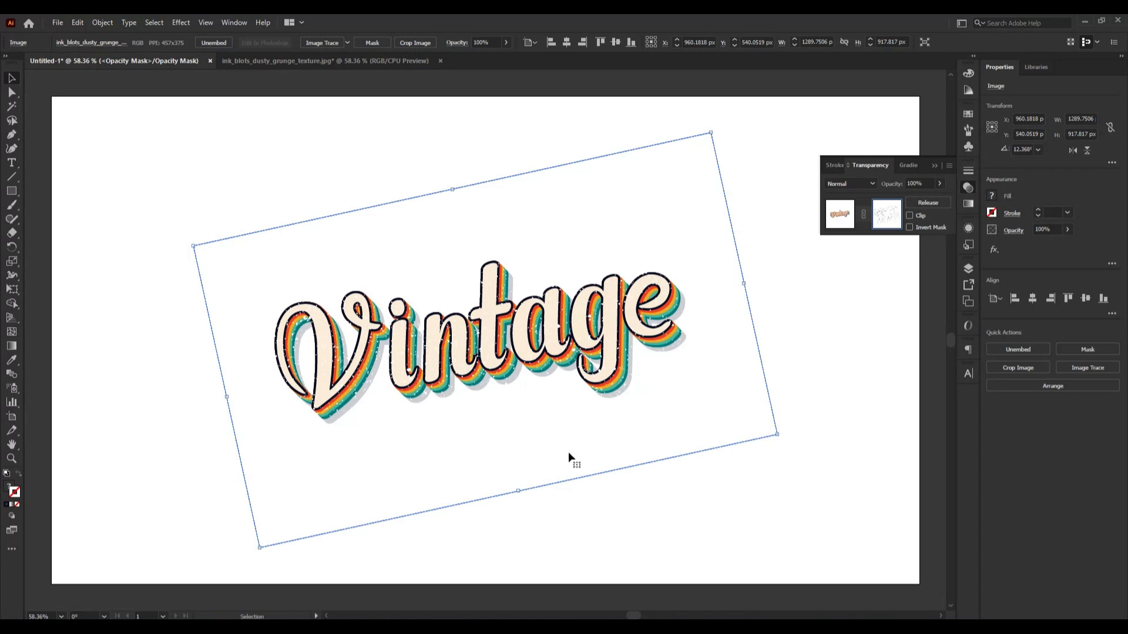
pyautogui.hotkey('ctrl', 'z')
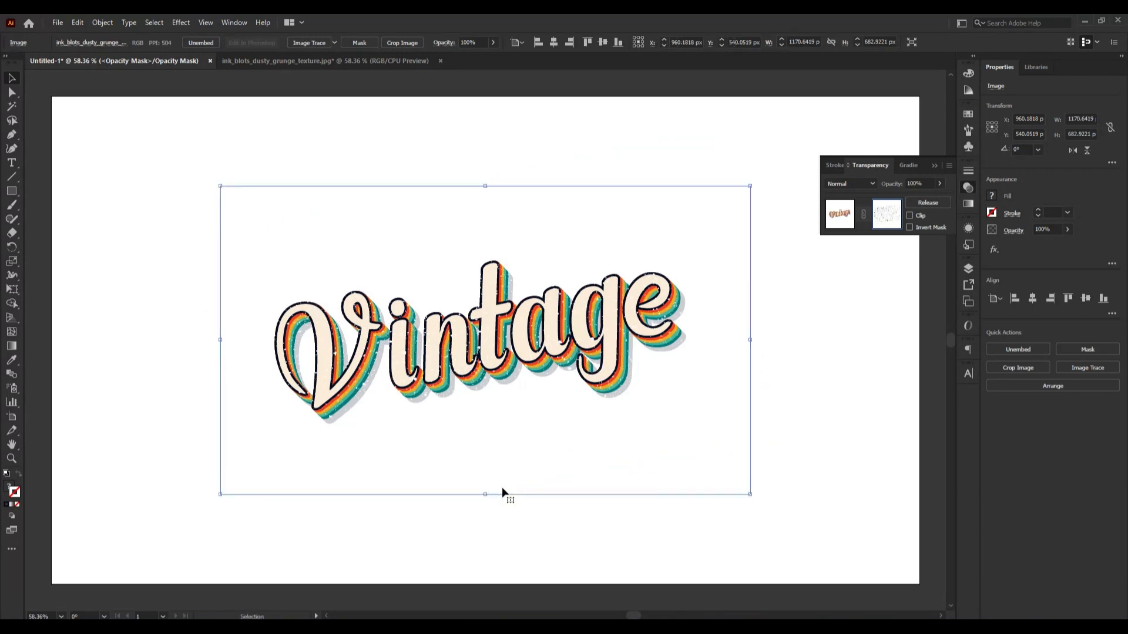
pyautogui.hotkey('ctrl', 'z')
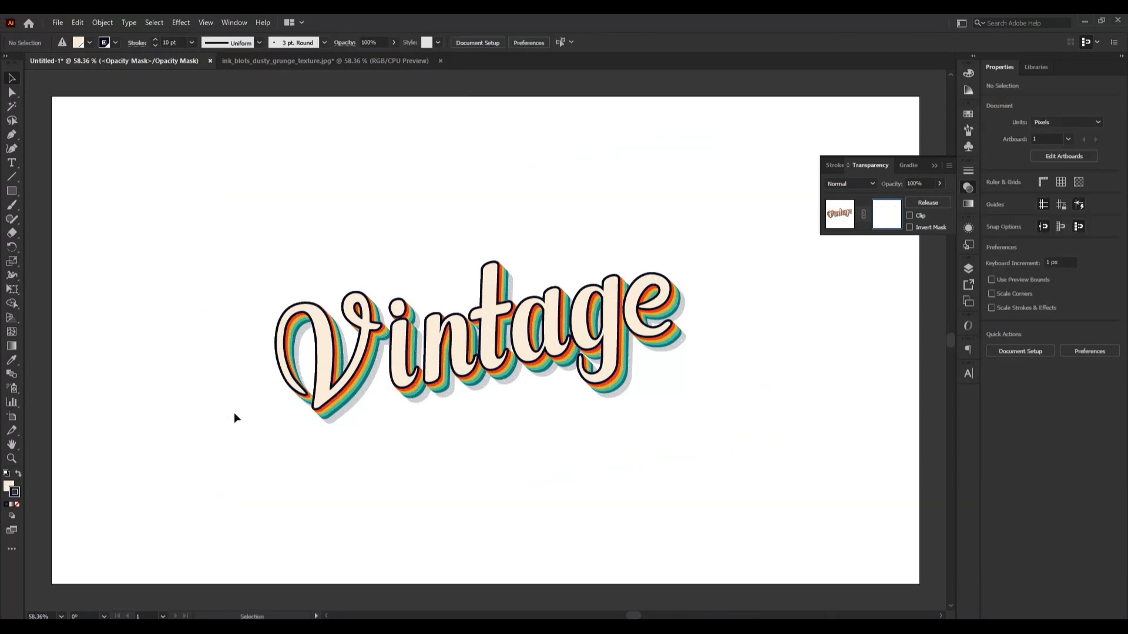
pyautogui.click(934, 165)
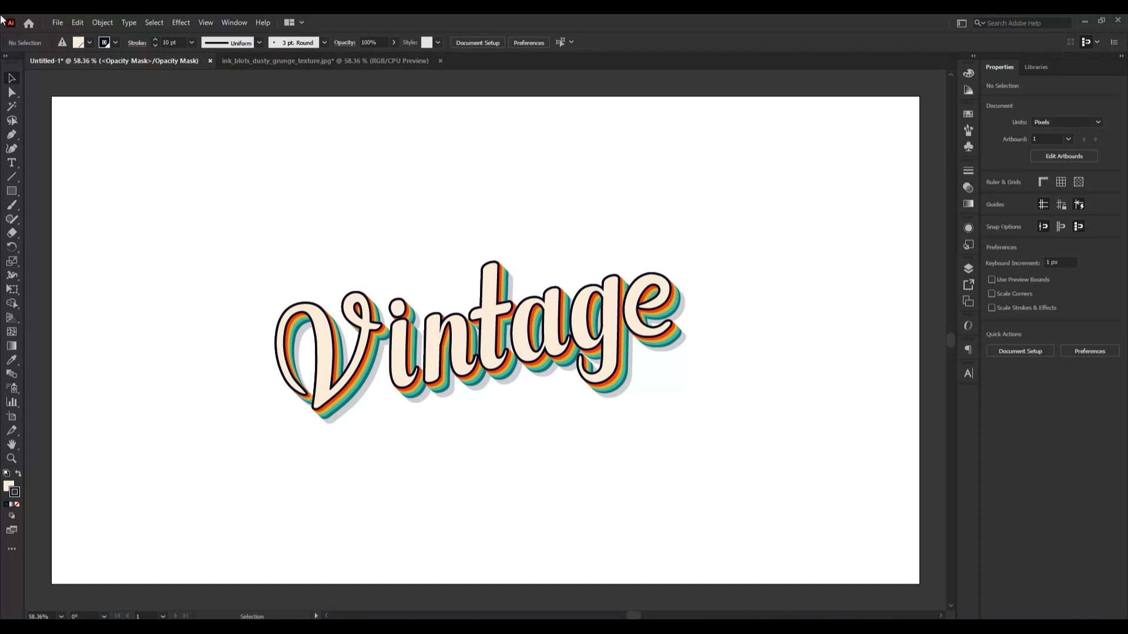
# Draw a 1920 by 1080 px rectangle with cream fill and no stroke over the whole artboard inside the opacity mask
pyautogui.moveTo(11, 191); pyautogui.dragTo(53, 185)
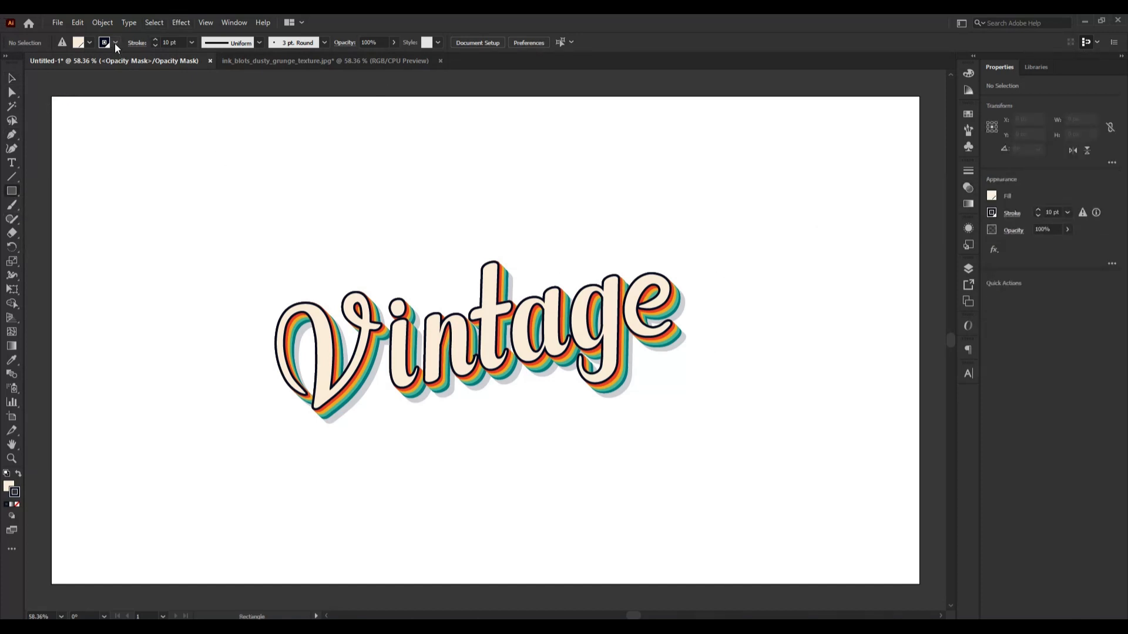
pyautogui.click(115, 43)
pyautogui.click(12, 69)
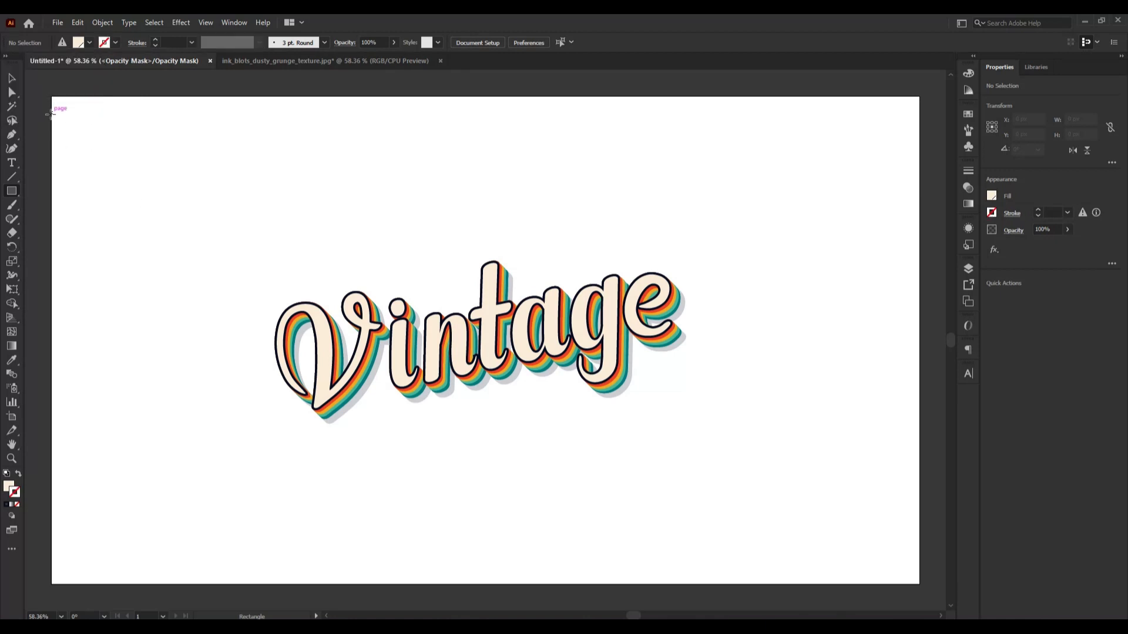
pyautogui.moveTo(52, 97); pyautogui.dragTo(920, 585)
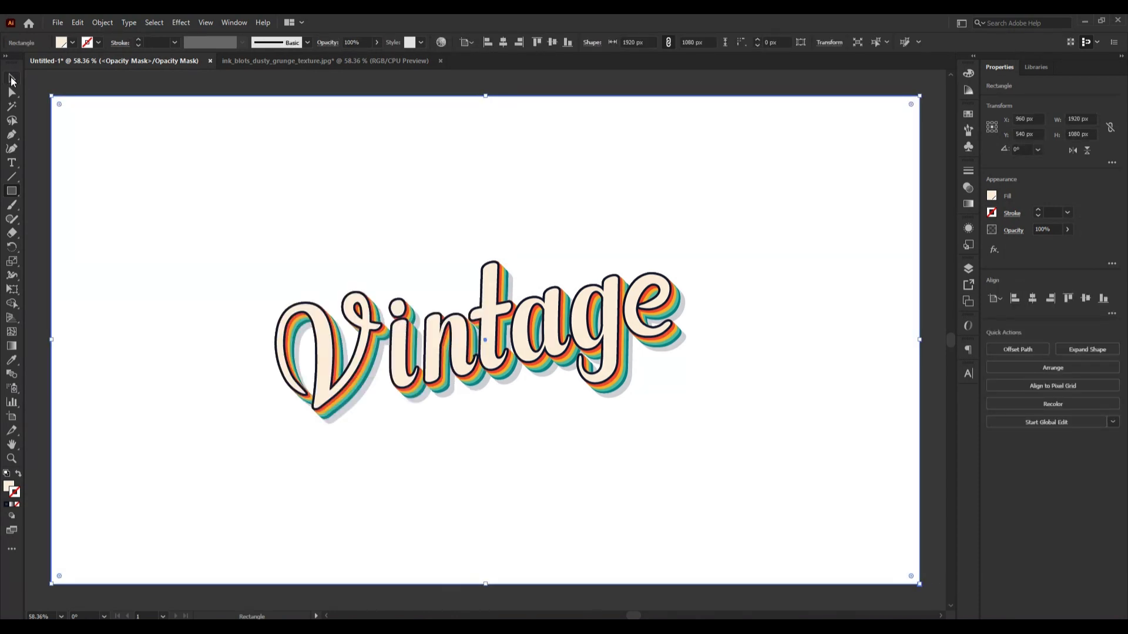
pyautogui.click(12, 79)
pyautogui.click(11, 360)
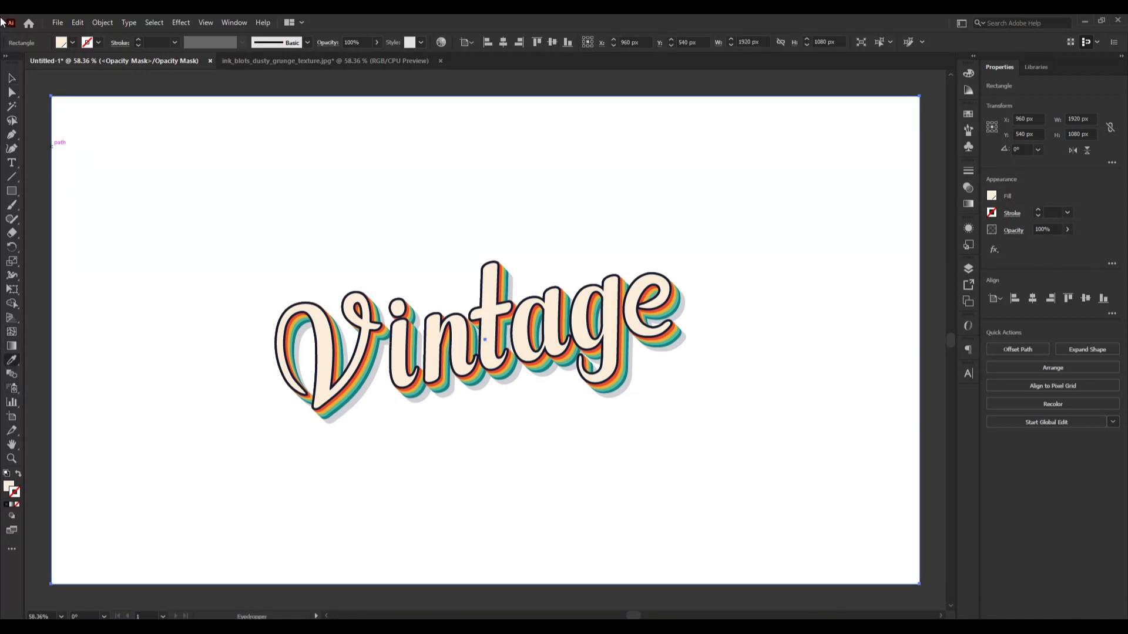
pyautogui.click(12, 79)
pyautogui.click(73, 42)
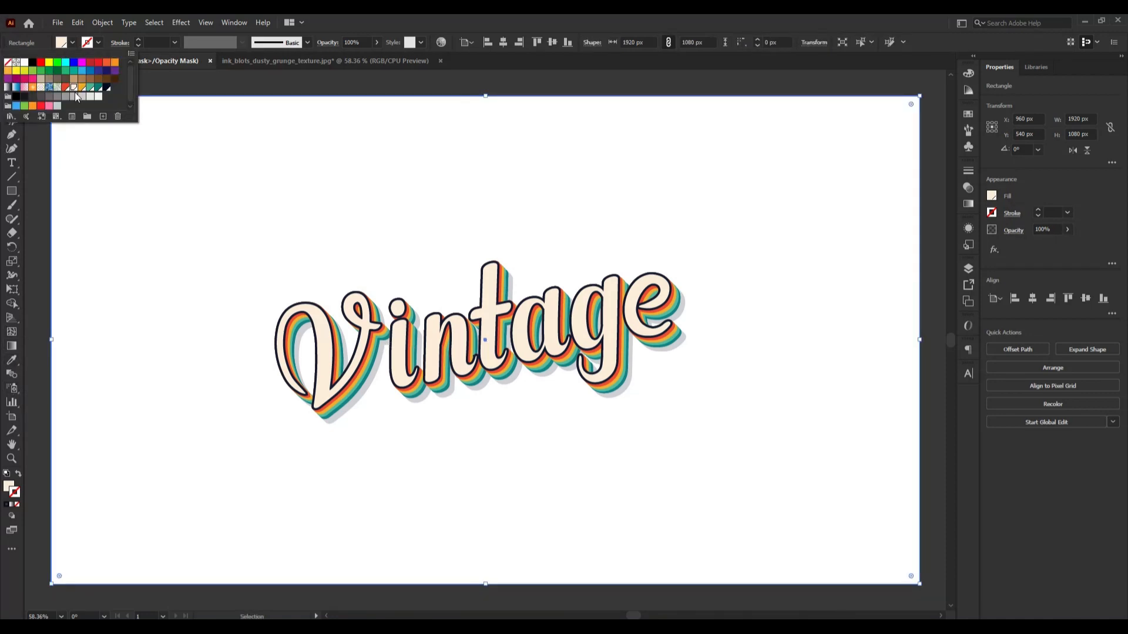
pyautogui.click(35, 204)
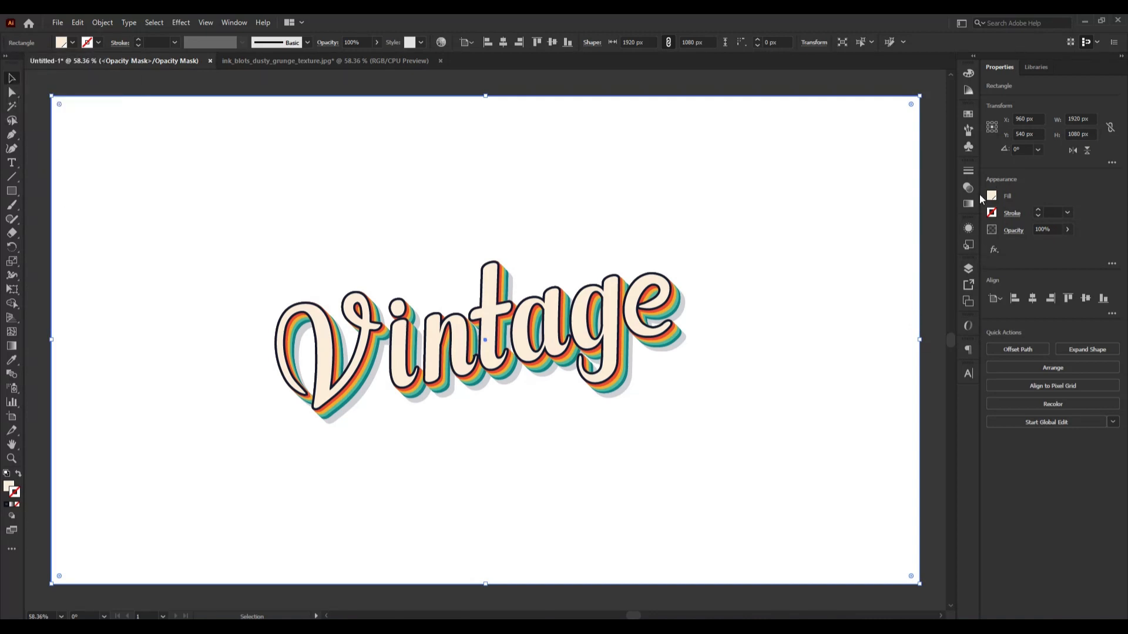
pyautogui.click(14, 492)
pyautogui.click(8, 487)
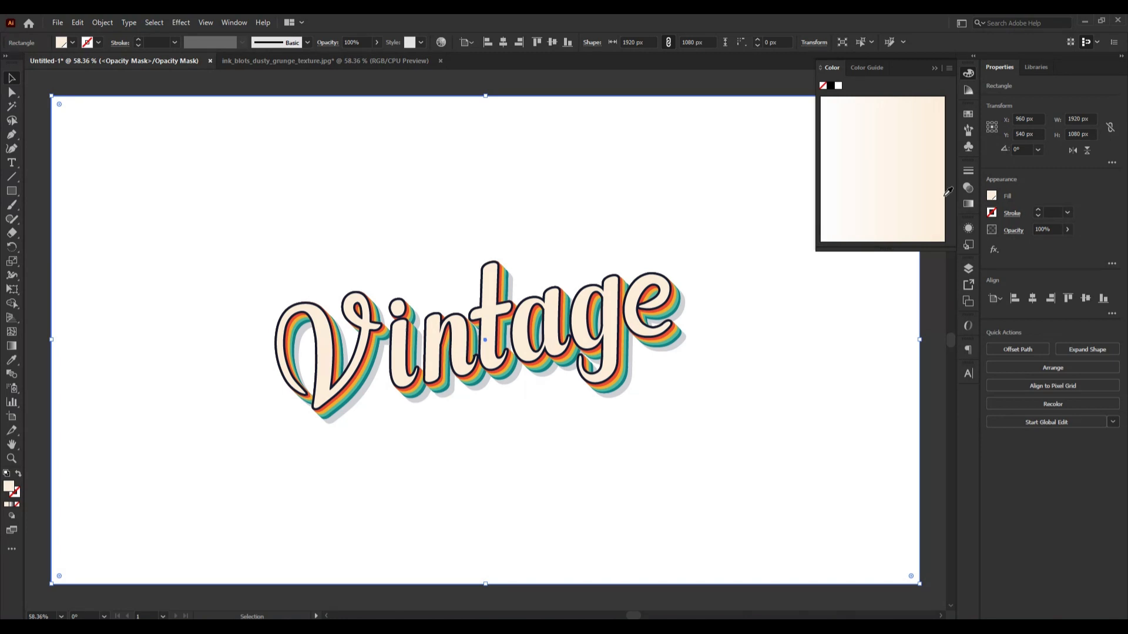
pyautogui.click(30, 135)
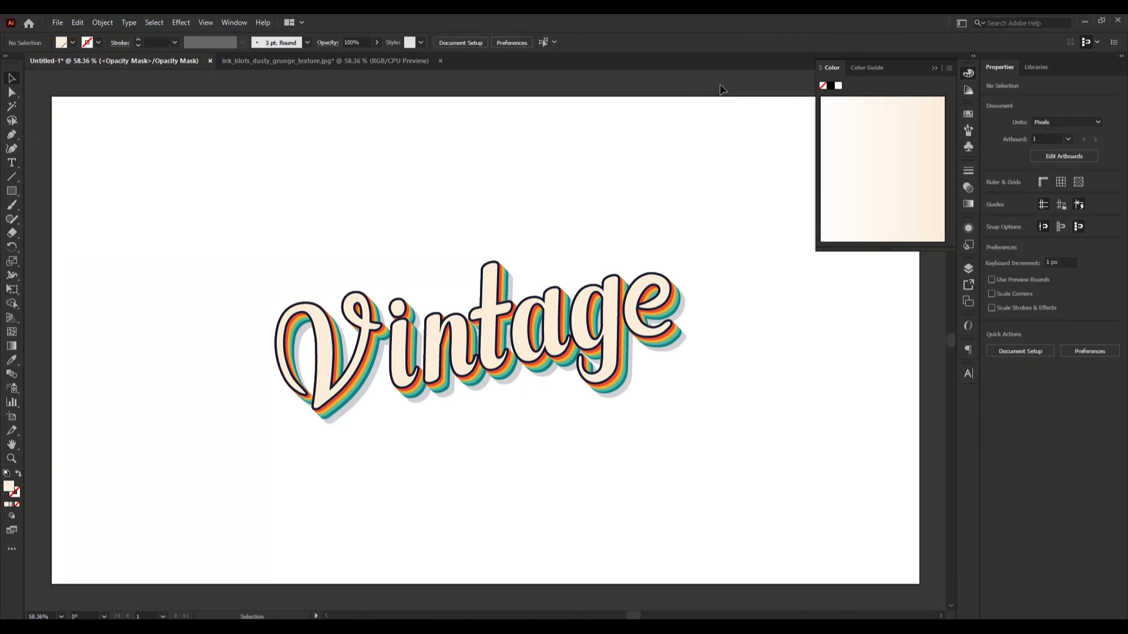
# Try a darker beige Color Guide shade as the artboard-sized rectangle's fill and switch the fill back to cream
pyautogui.click(868, 69)
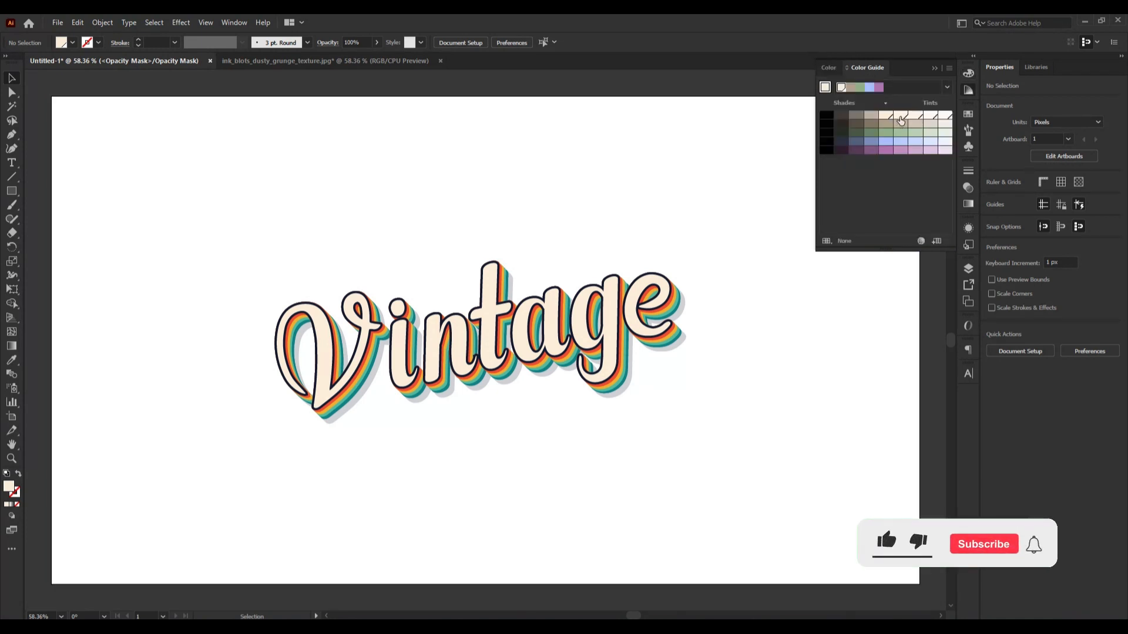
pyautogui.click(773, 430)
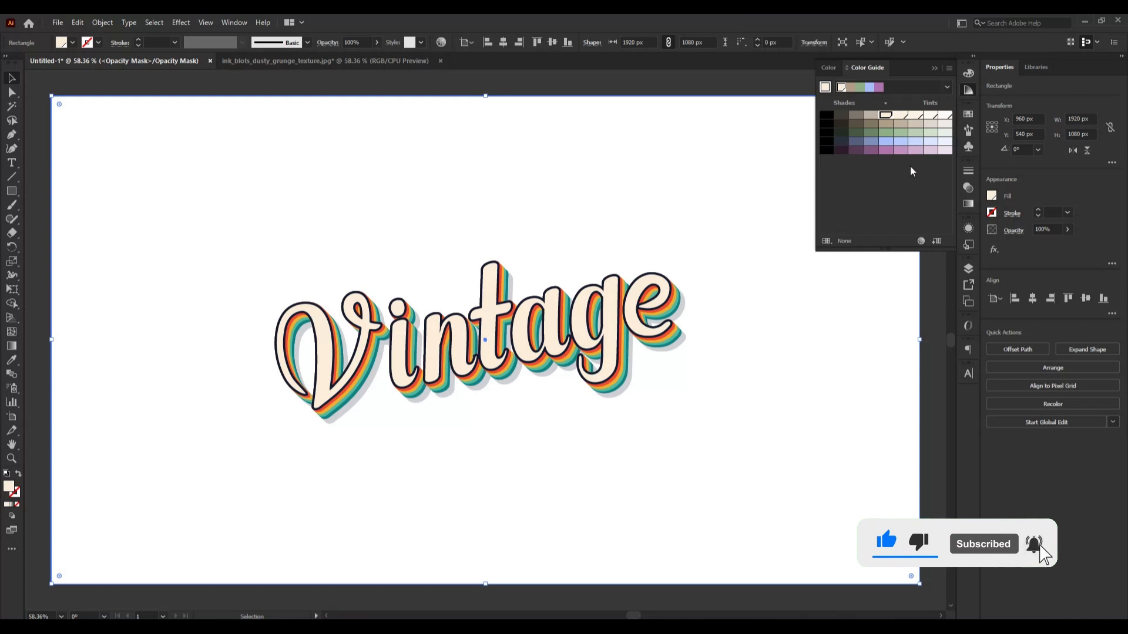
pyautogui.click(871, 117)
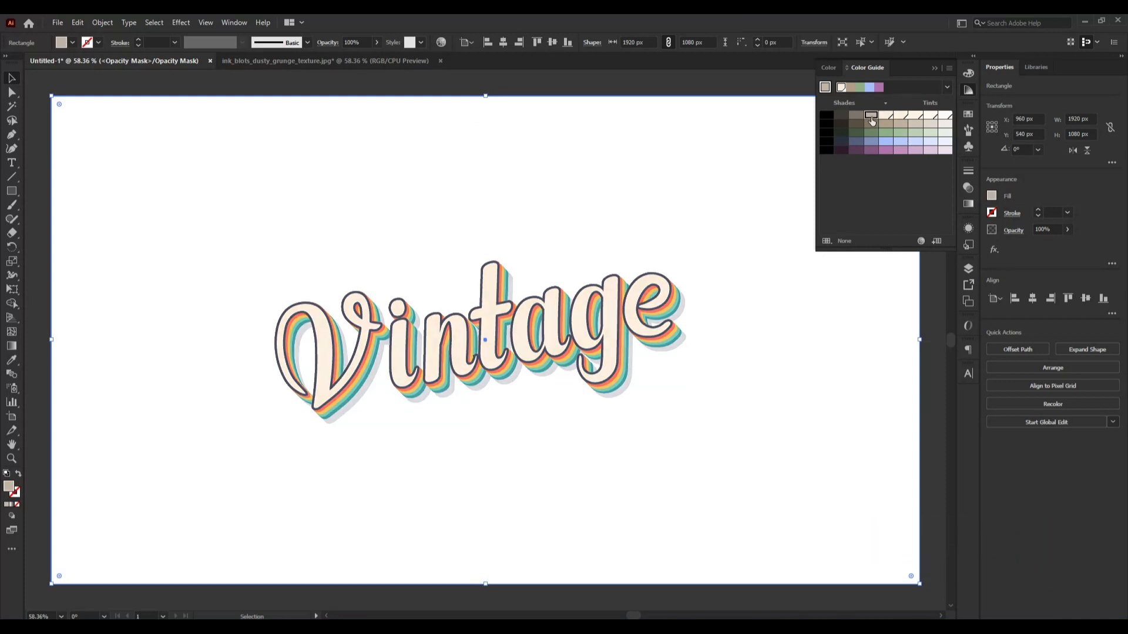
pyautogui.click(886, 117)
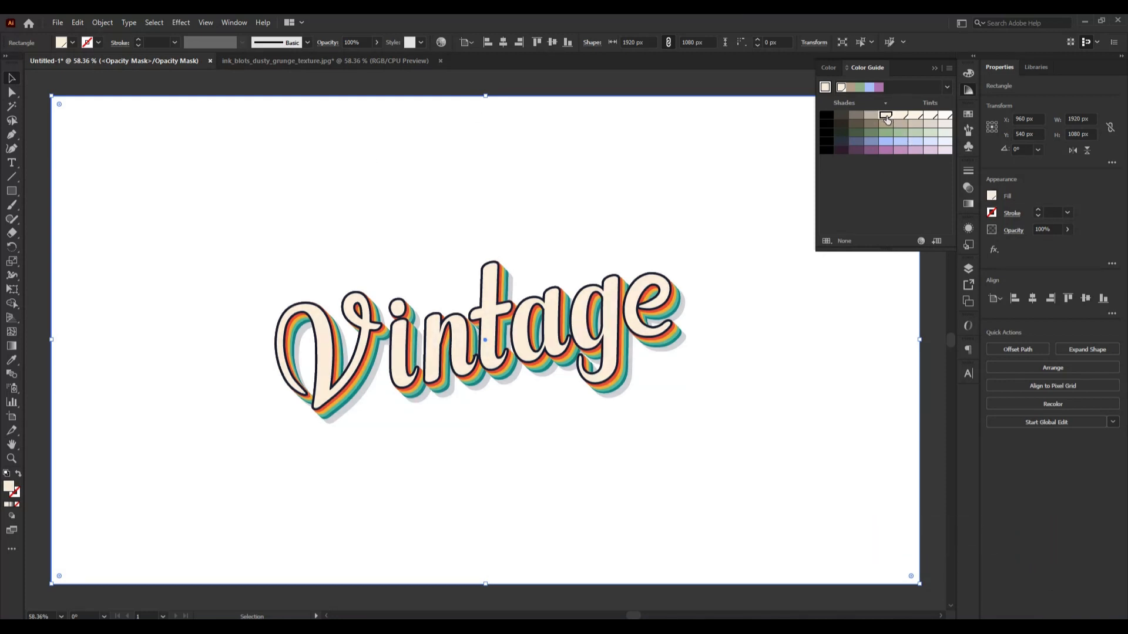
pyautogui.click(871, 116)
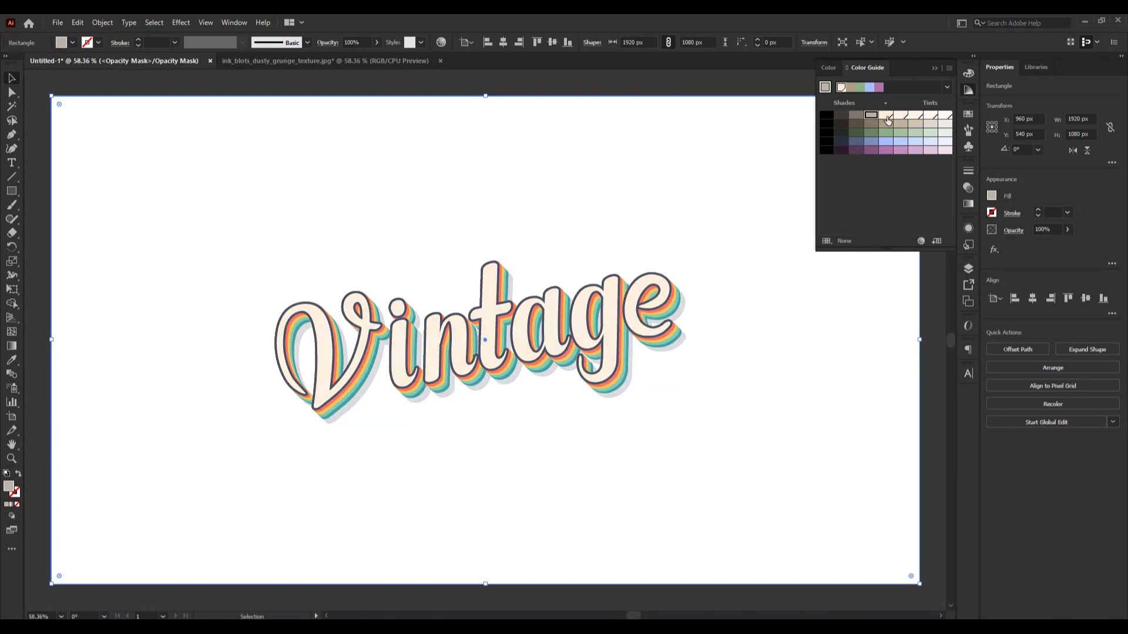
pyautogui.click(888, 120)
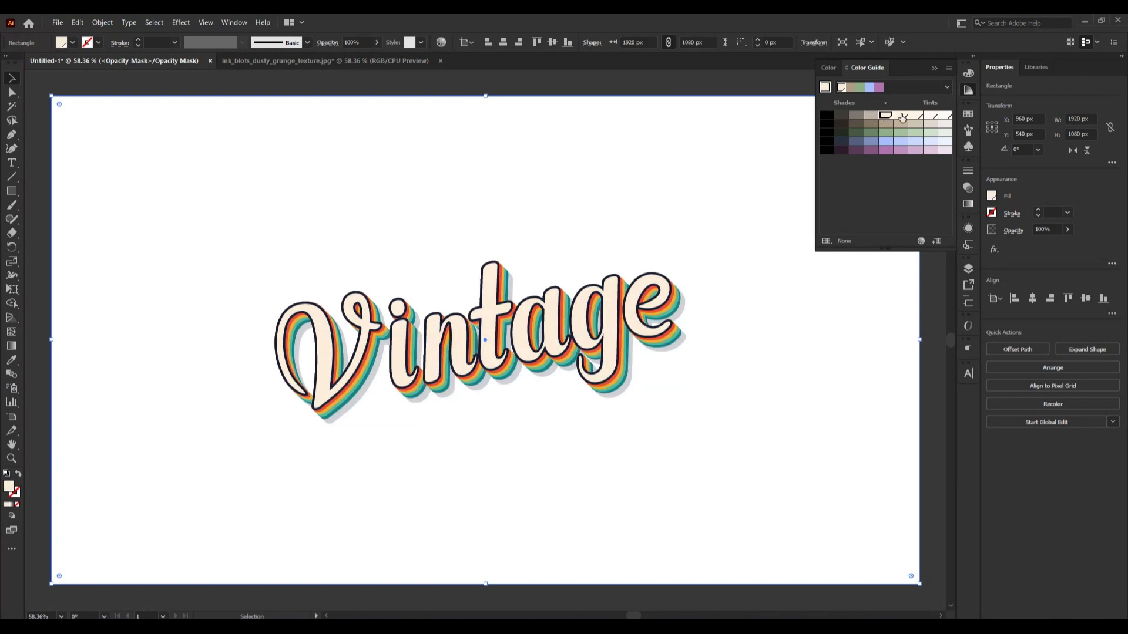
# Apply a lighter cream tint from the Color Guide to the artboard-sized rectangle and collapse the Color Guide
pyautogui.click(902, 118)
pyautogui.click(779, 93)
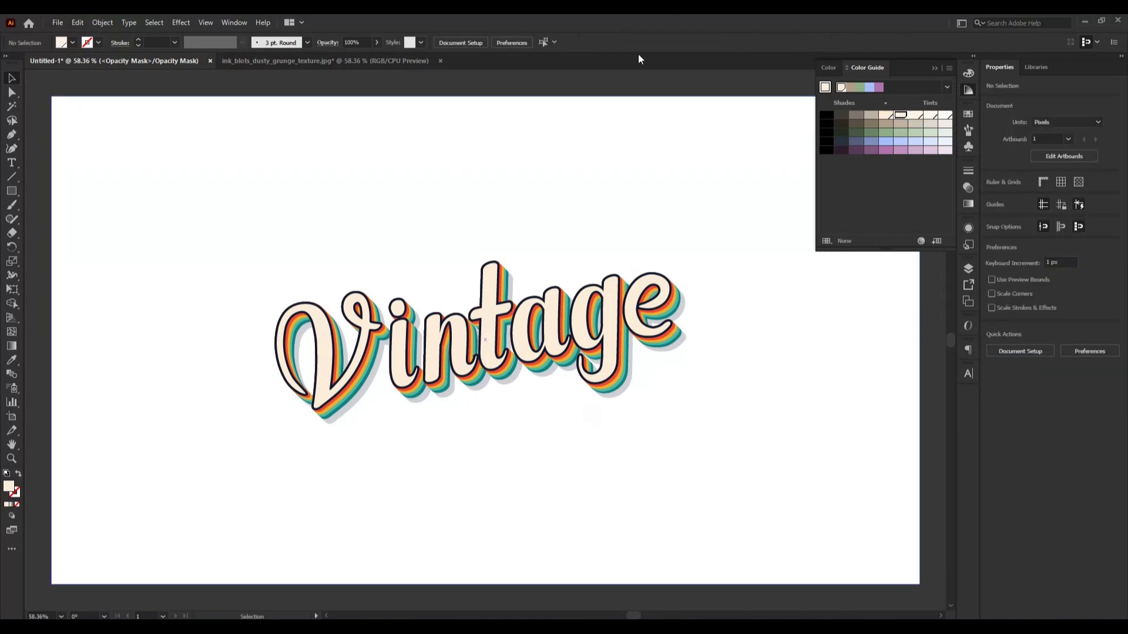
pyautogui.click(935, 68)
# Try moving the artboard-sized rectangle to about X 1335, Y 689 px and move it back over the artboard
pyautogui.click(396, 270)
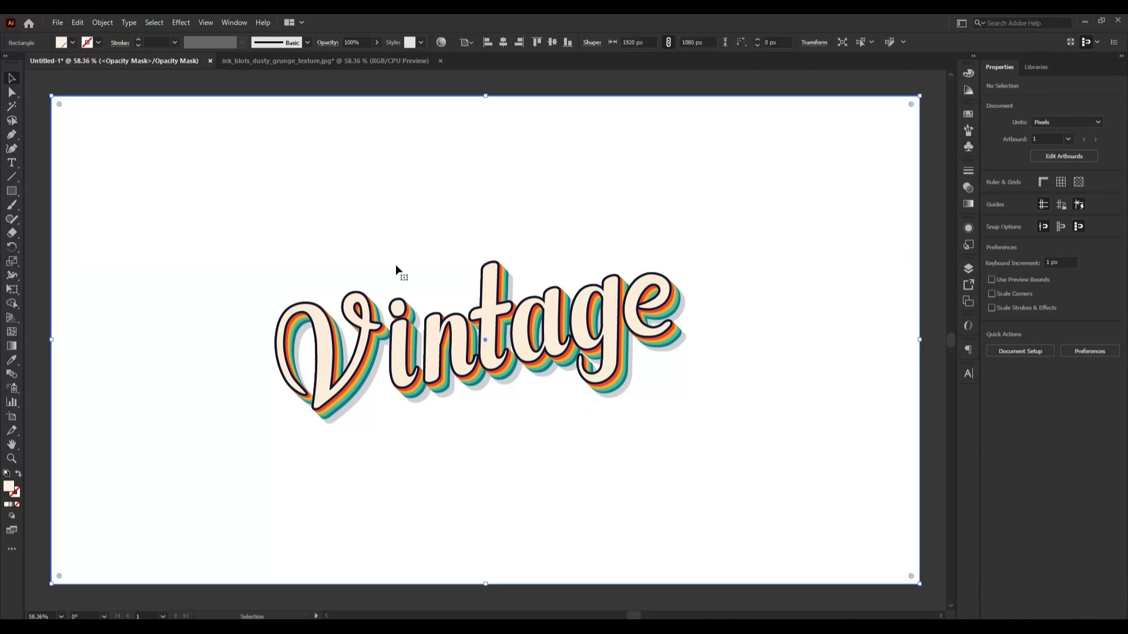
pyautogui.moveTo(399, 267); pyautogui.dragTo(567, 335)
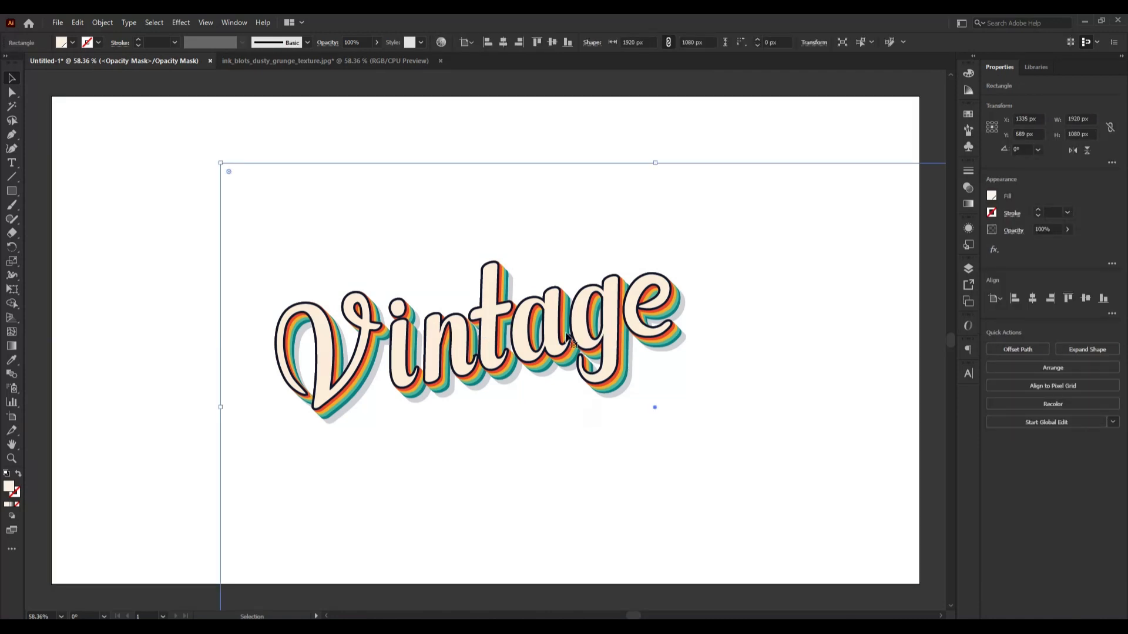
pyautogui.click(135, 312)
pyautogui.moveTo(315, 272); pyautogui.dragTo(141, 188)
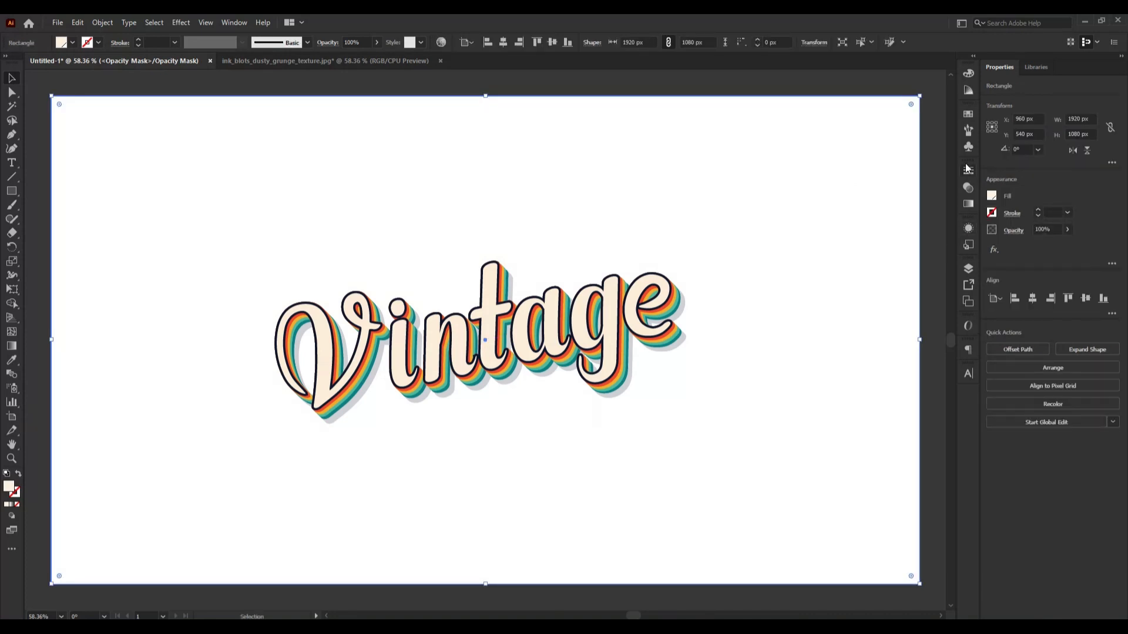
# Return to editing the Vintage word, release its opacity mask and collapse the Transparency settings
pyautogui.click(969, 189)
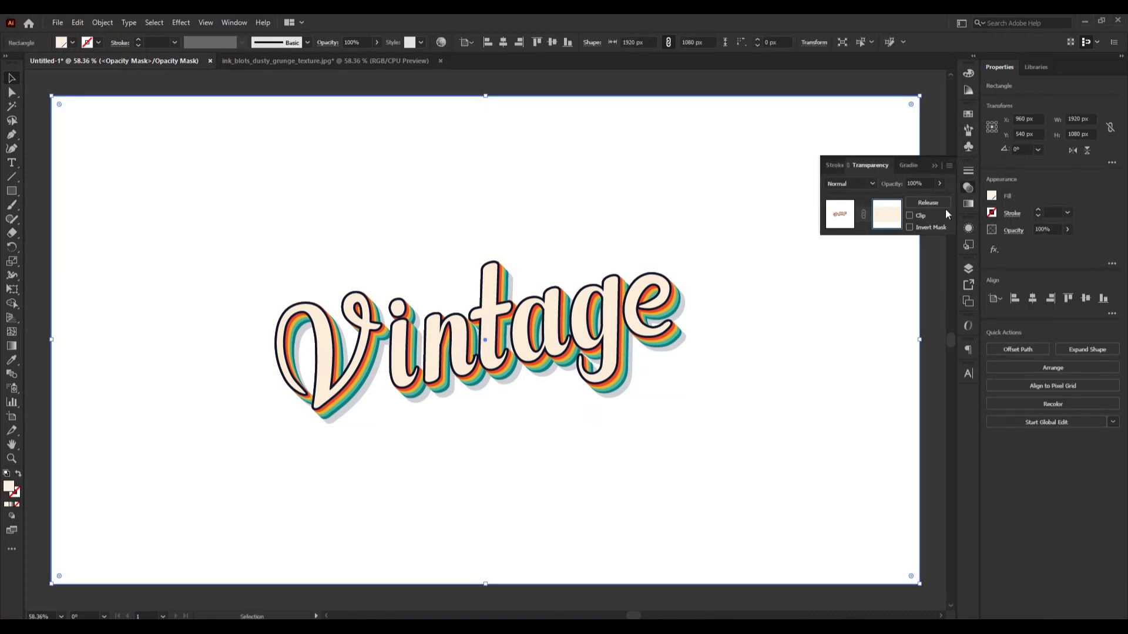
pyautogui.click(848, 223)
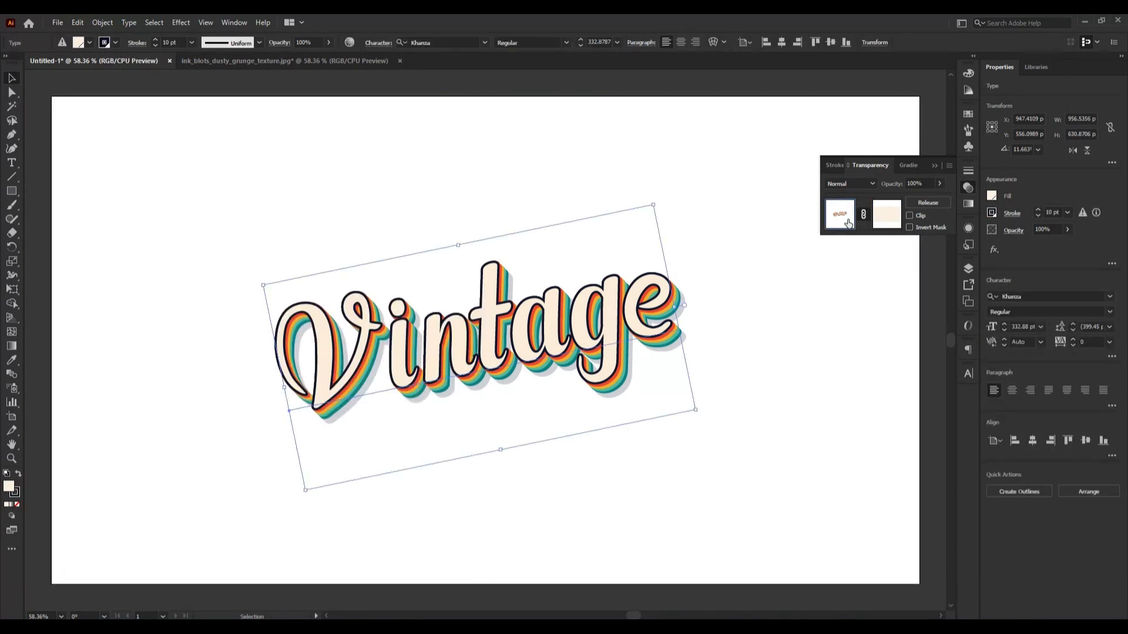
pyautogui.click(928, 202)
pyautogui.click(935, 165)
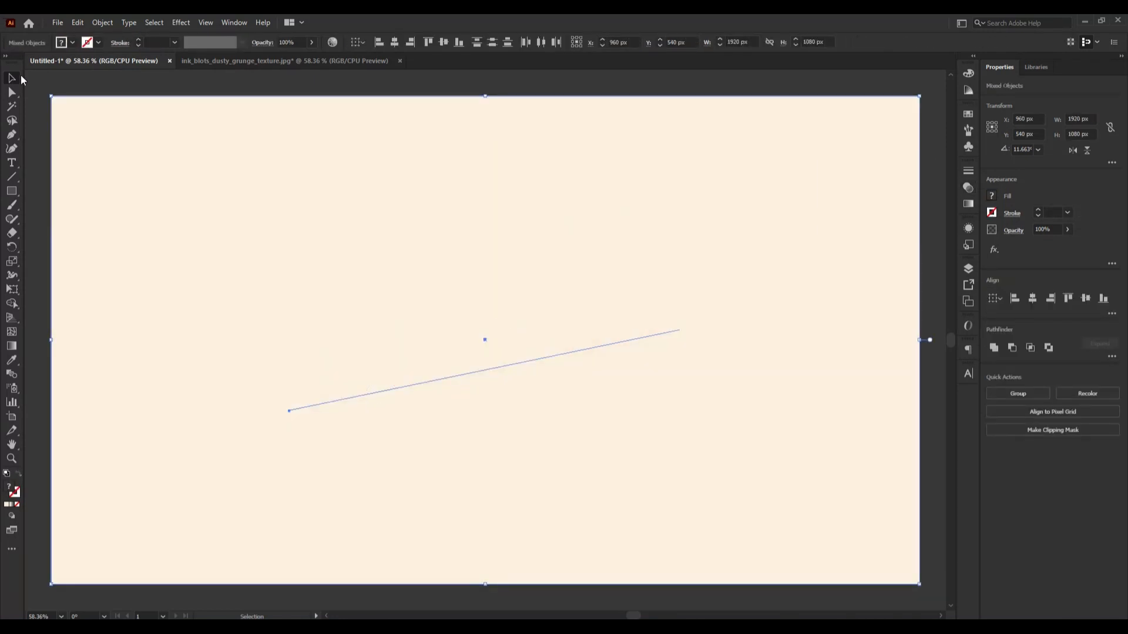
# Send the cream artboard-sized rectangle to the back, behind the Vintage text
pyautogui.click(35, 134)
pyautogui.click(126, 242)
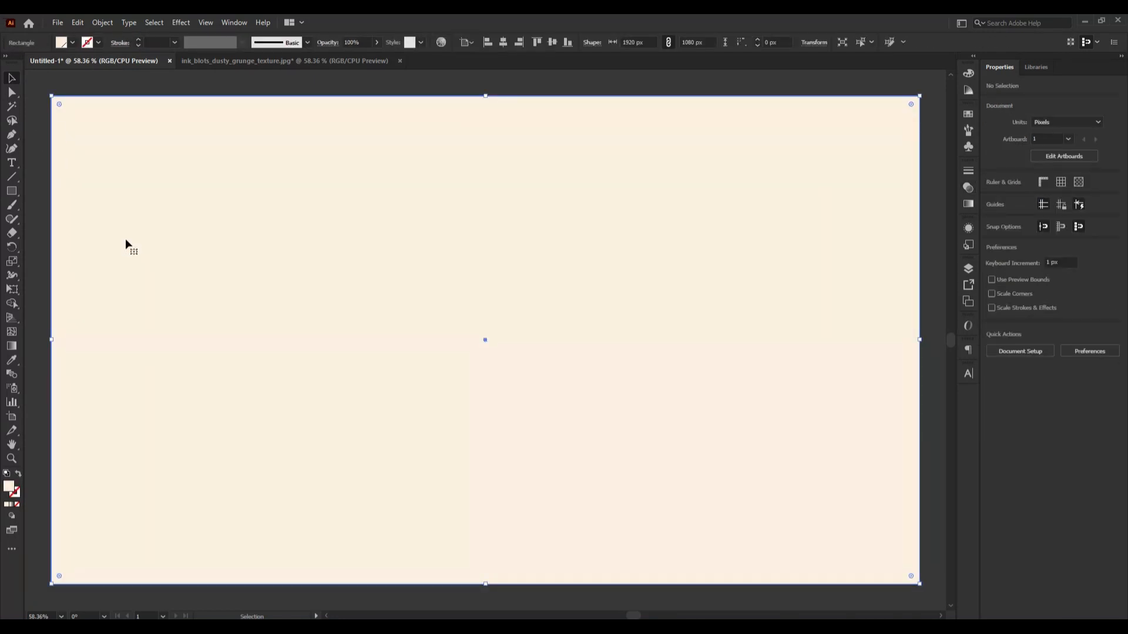
pyautogui.rightClick(126, 241)
pyautogui.moveTo(181, 461)
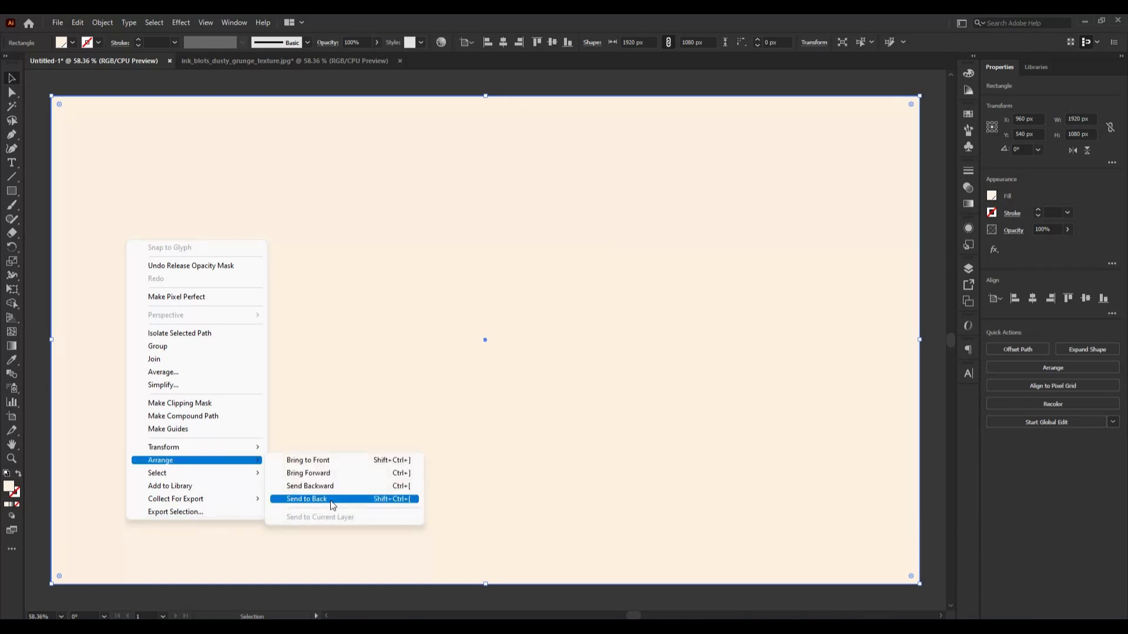
pyautogui.click(331, 500)
pyautogui.click(35, 219)
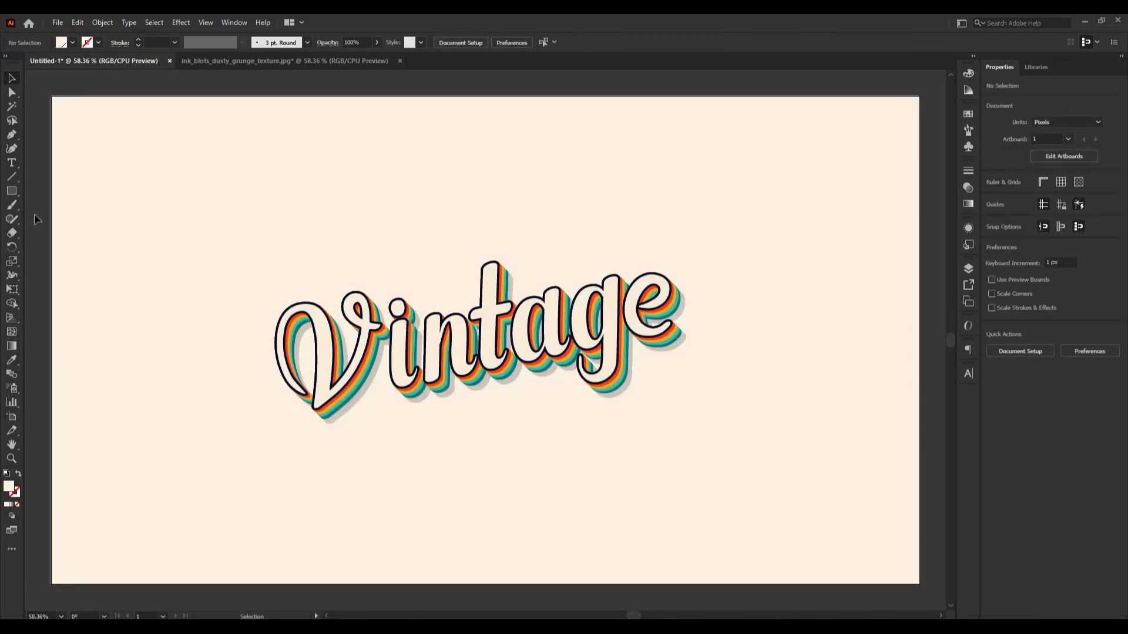
# Scale the Vintage text up proportionally from its centre to about 1094 by 722 px
pyautogui.click(389, 336)
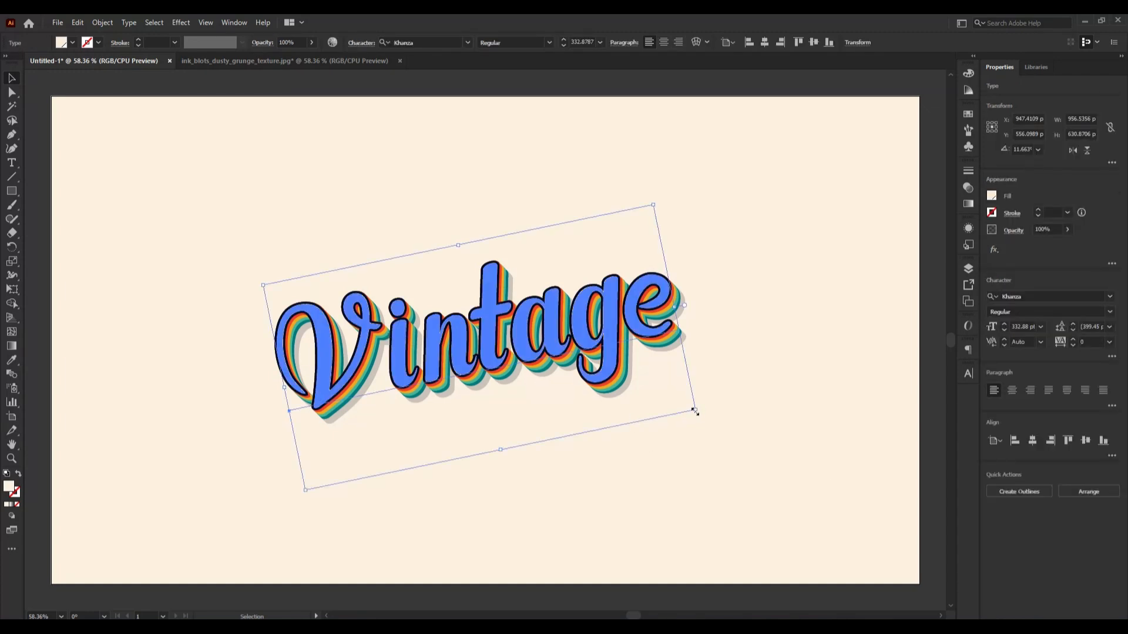
pyautogui.moveTo(695, 412); pyautogui.dragTo(725, 433)
pyautogui.moveTo(728, 435); pyautogui.dragTo(733, 443)
pyautogui.click(37, 248)
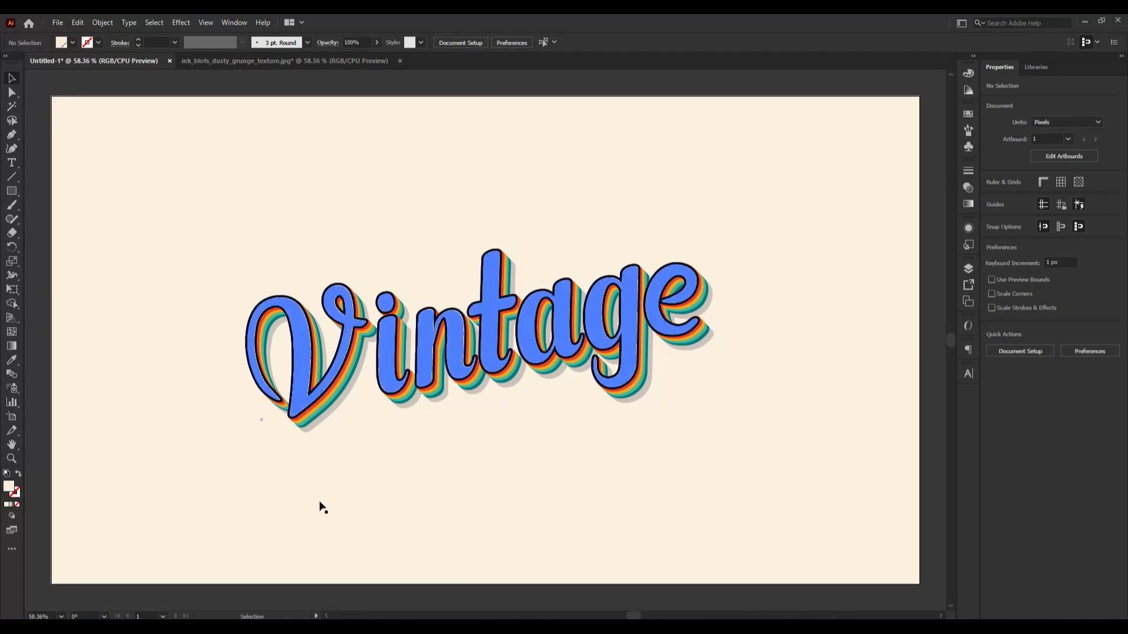
# Make a new opacity mask for the Vintage text with Clip switched off and start editing the mask
pyautogui.click(690, 333)
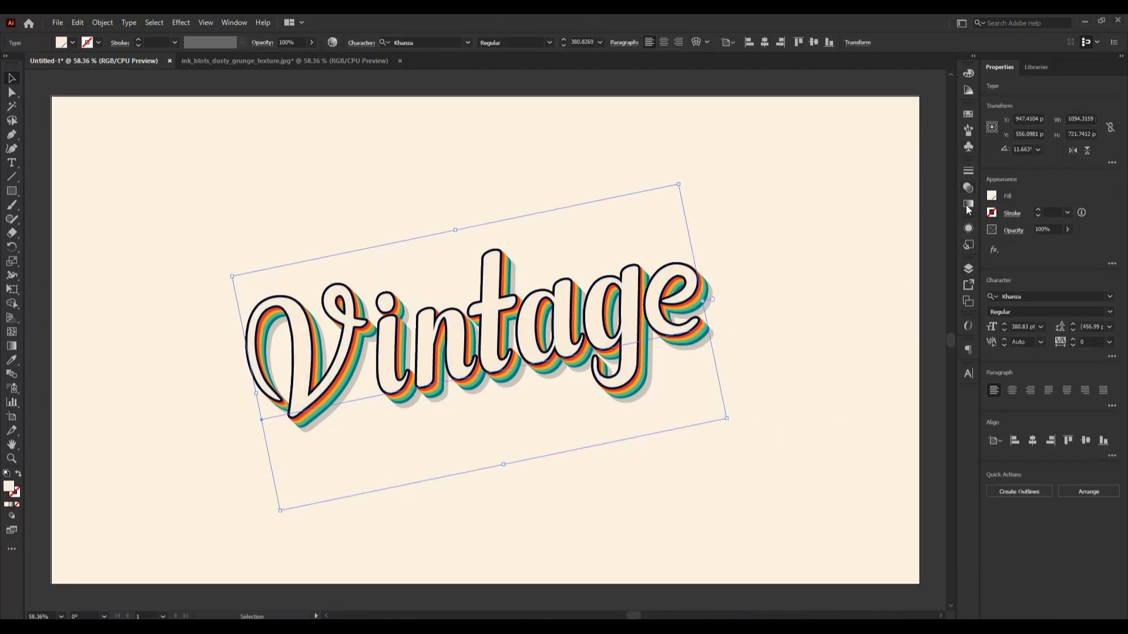
pyautogui.click(970, 188)
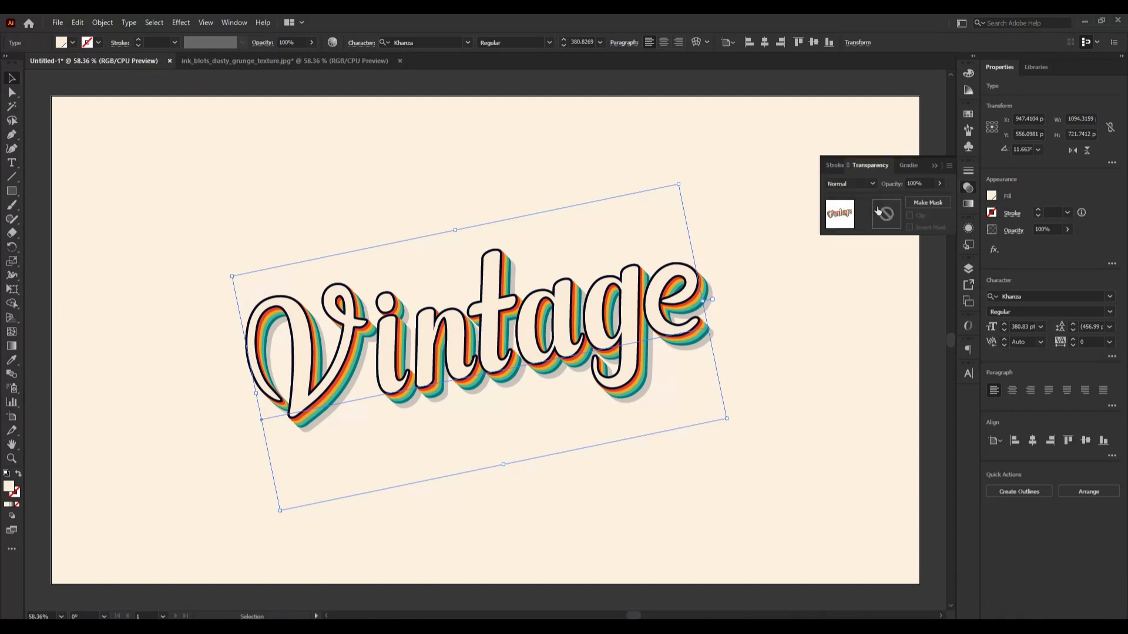
pyautogui.click(927, 203)
pyautogui.click(910, 215)
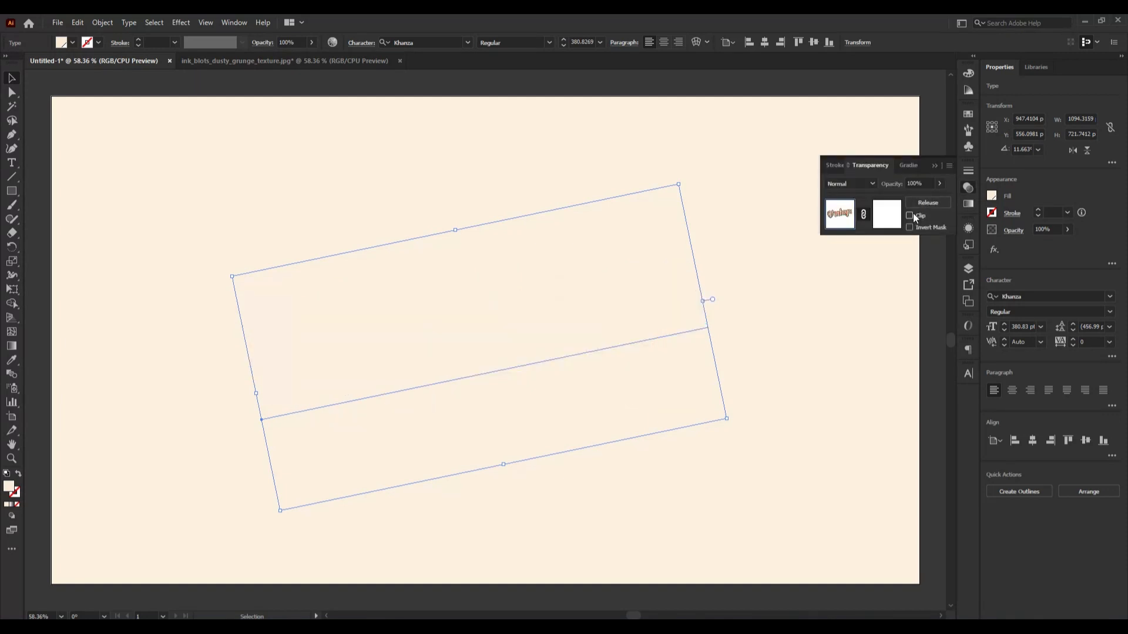
pyautogui.click(886, 214)
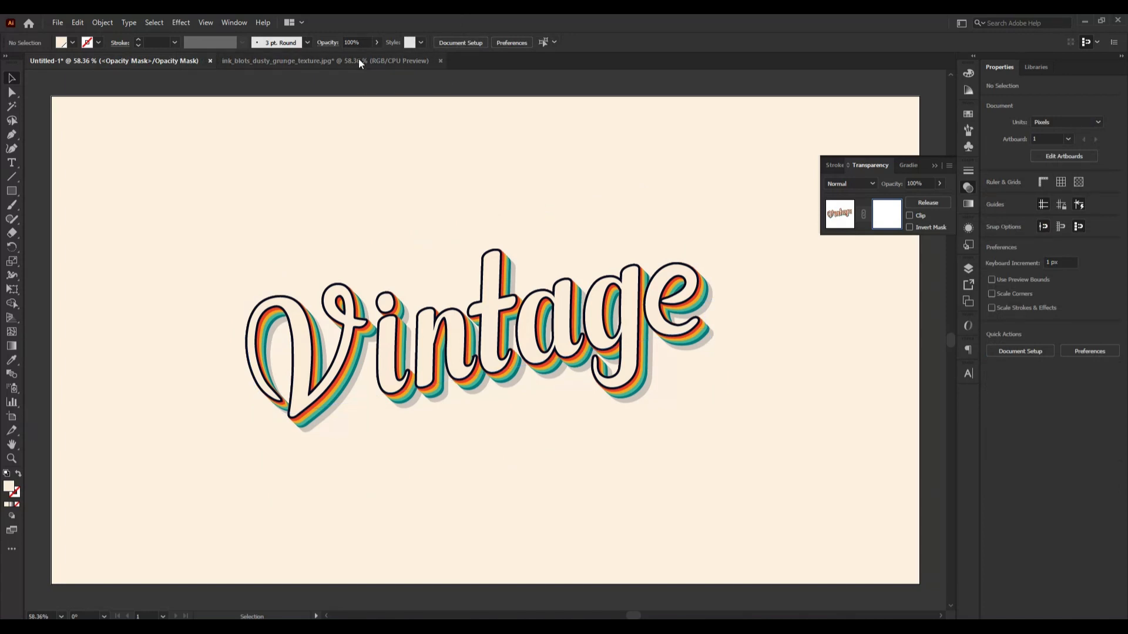
# Paste the grunge texture image into the Vintage text's opacity mask
pyautogui.press('a')
pyautogui.press('v')
pyautogui.hotkey('ctrl', 'v')
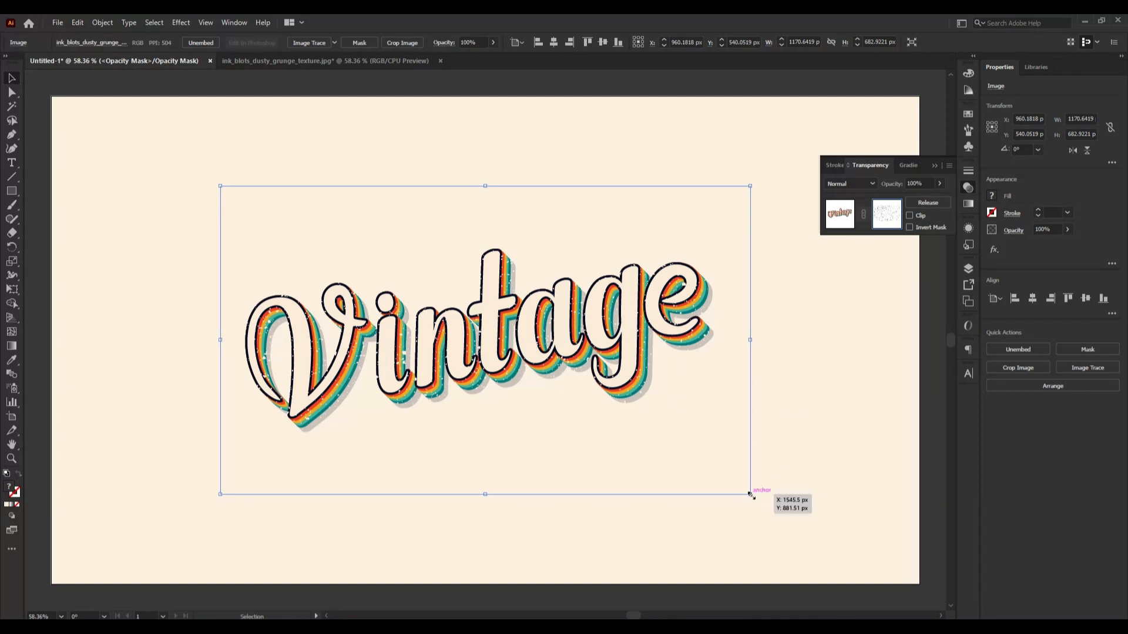
# Shrink the mask texture to about 1052 by 614 px and shift it over the word to about X 942, Y 540 px
pyautogui.moveTo(751, 494); pyautogui.dragTo(732, 480)
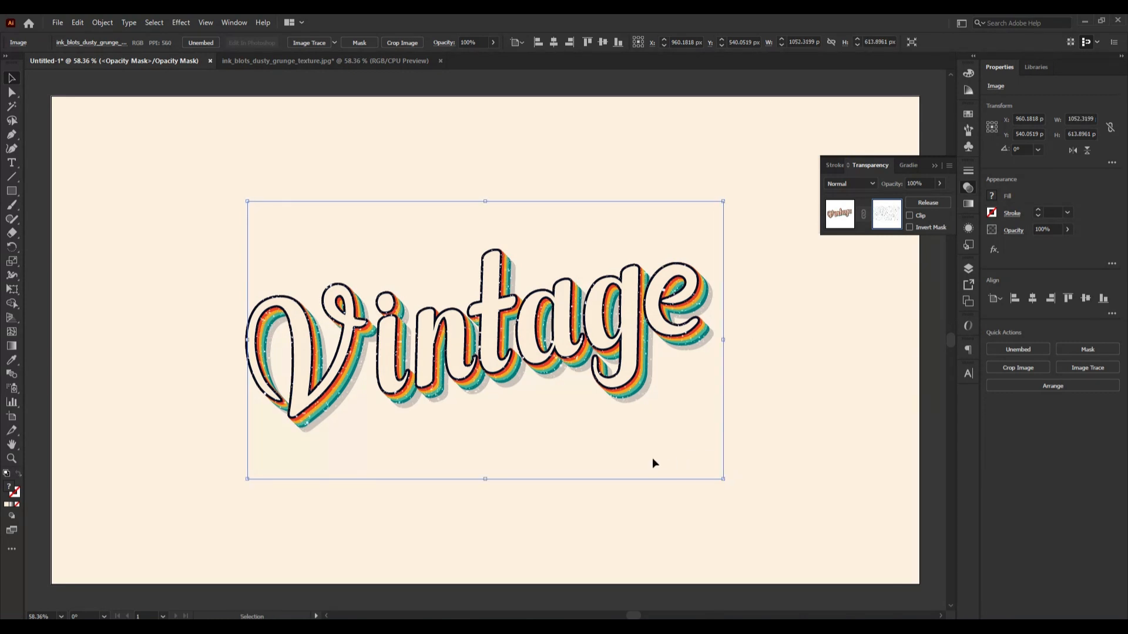
pyautogui.moveTo(652, 459); pyautogui.dragTo(653, 460)
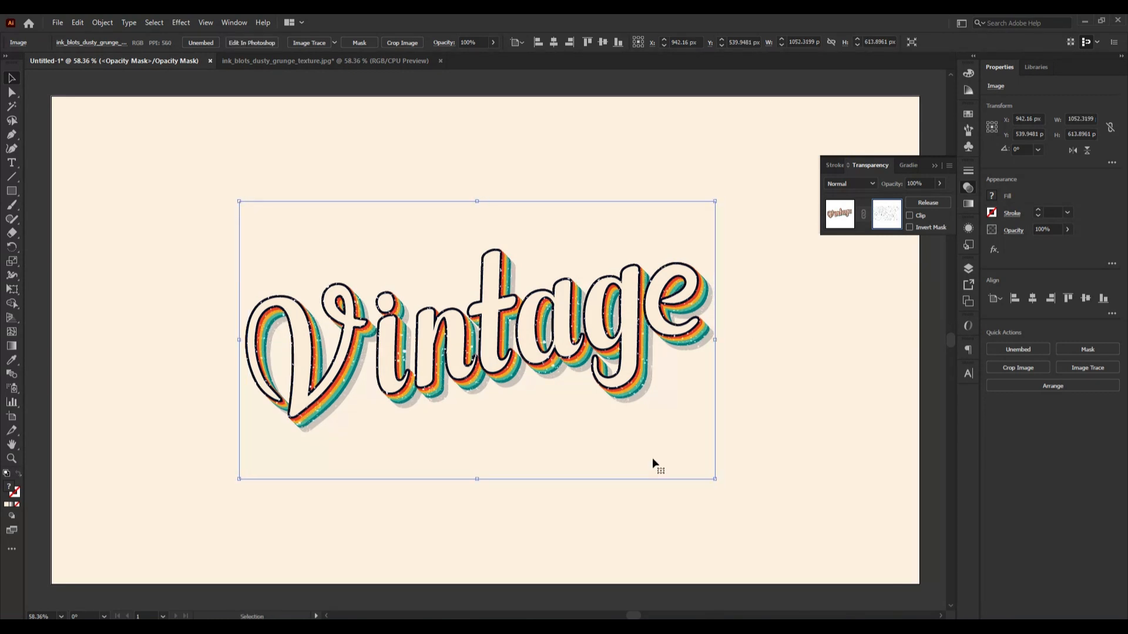
pyautogui.click(33, 92)
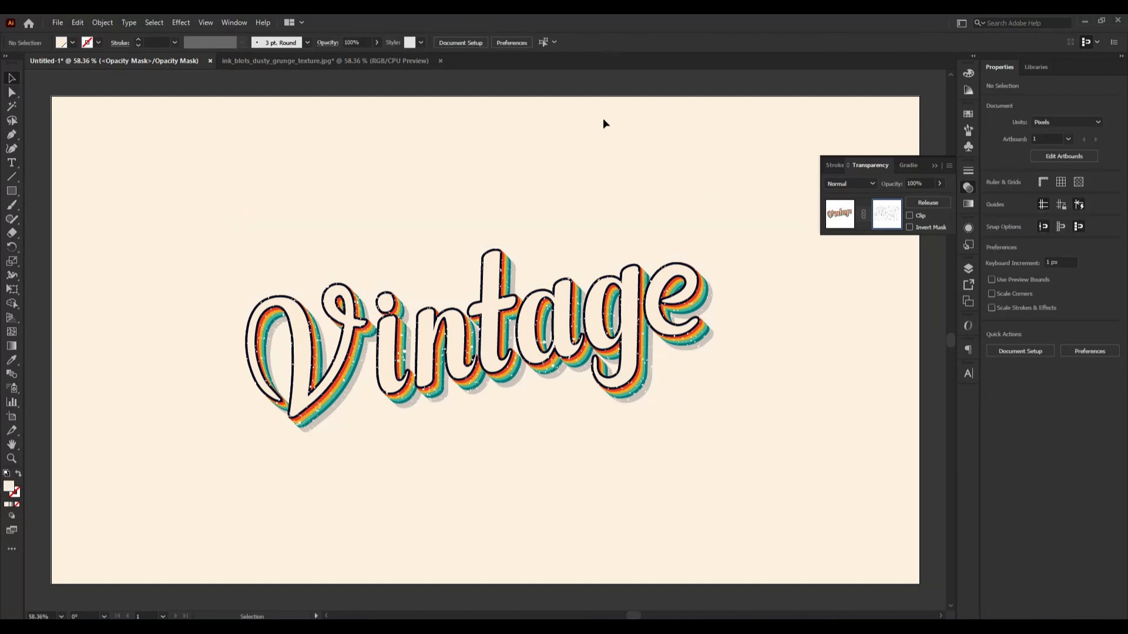
# Set the opacity of the grunge texture in the mask to 80%
pyautogui.click(520, 301)
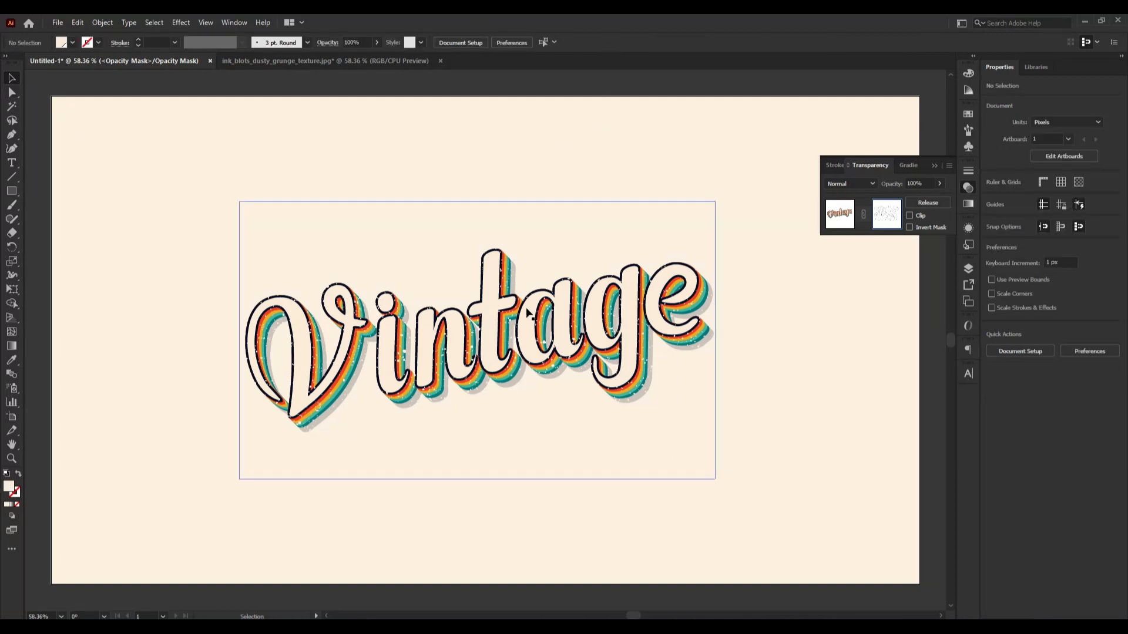
pyautogui.click(918, 184)
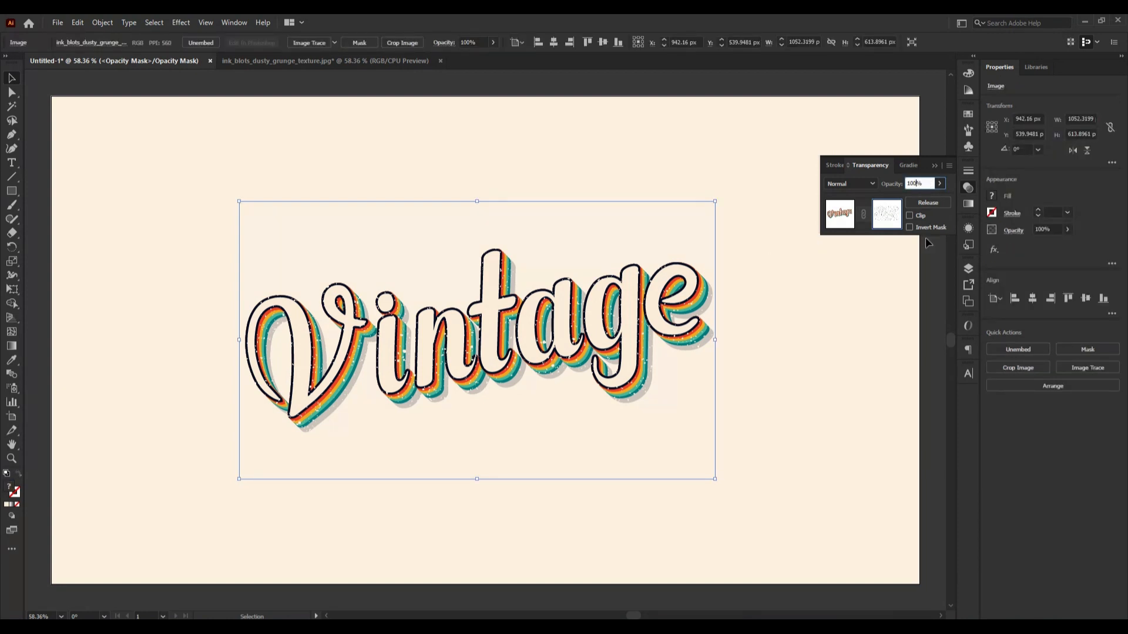
pyautogui.press('BackSpace')
pyautogui.write('80')
pyautogui.press('Return')
pyautogui.click(114, 91)
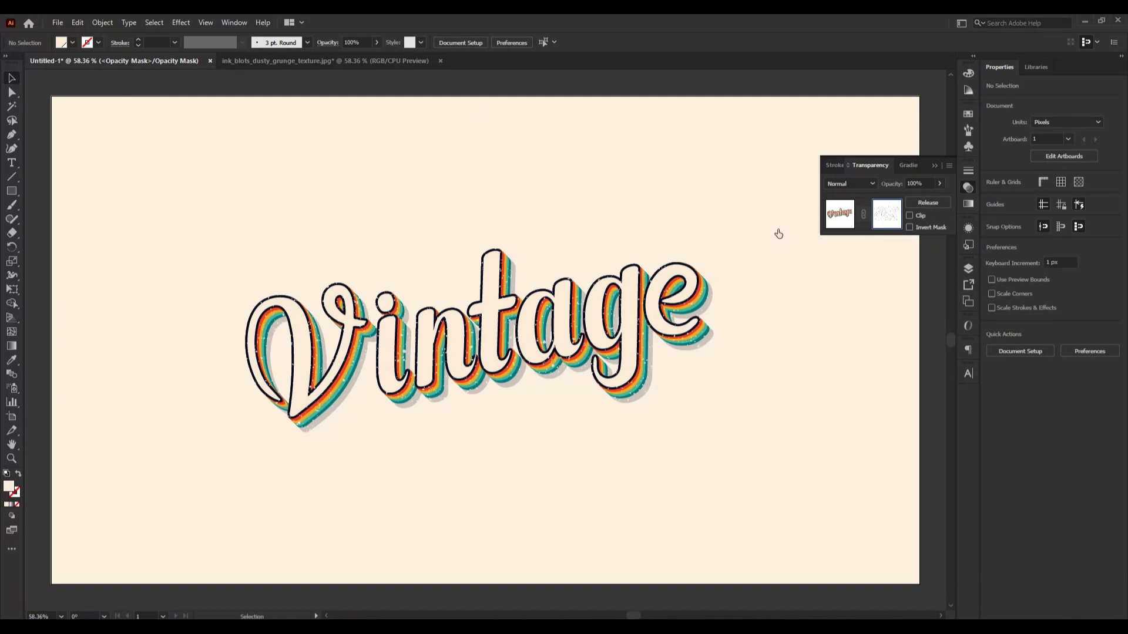
# Set the opacity of the grunge texture in the mask to 90% and collapse the Transparency settings
pyautogui.hotkey('ctrl', 'a')
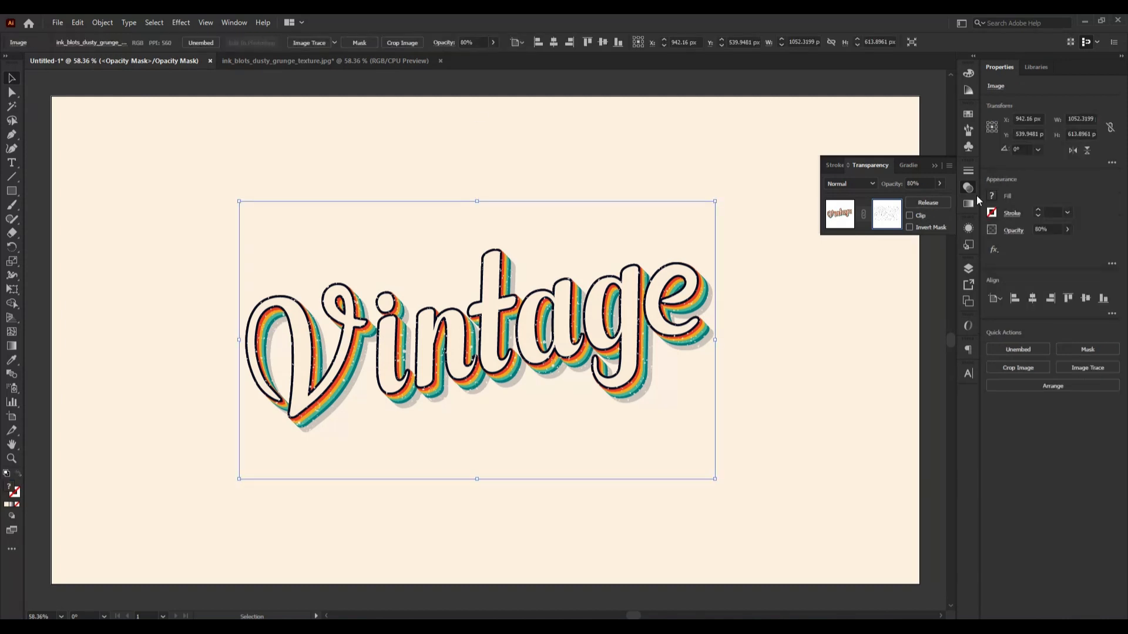
pyautogui.click(914, 183)
pyautogui.click(914, 183)
pyautogui.click(927, 121)
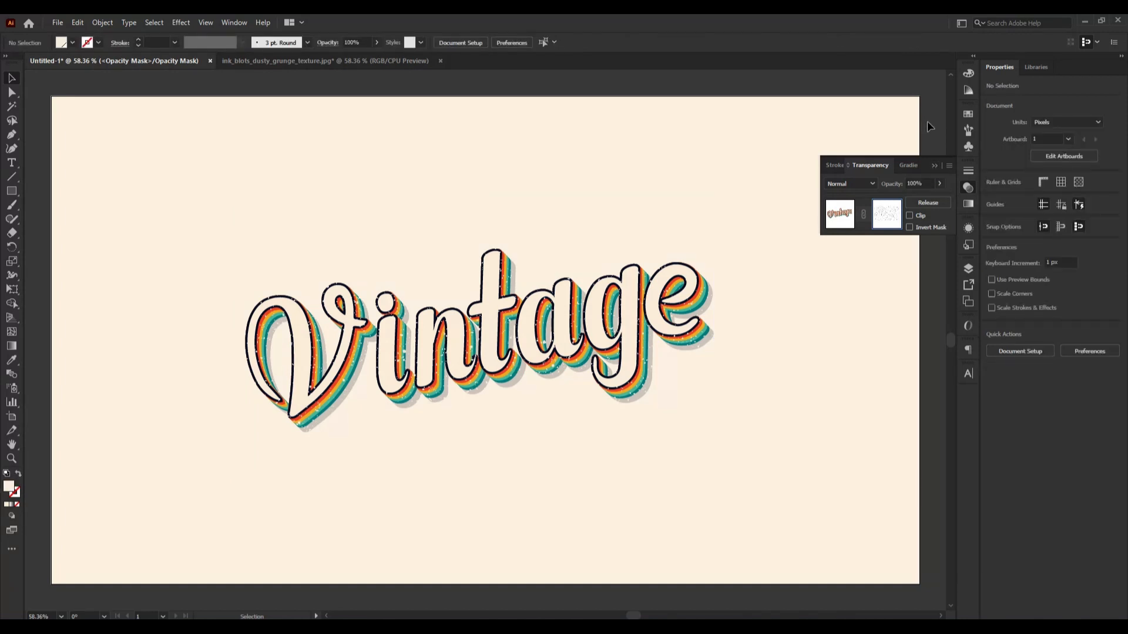
pyautogui.click(934, 166)
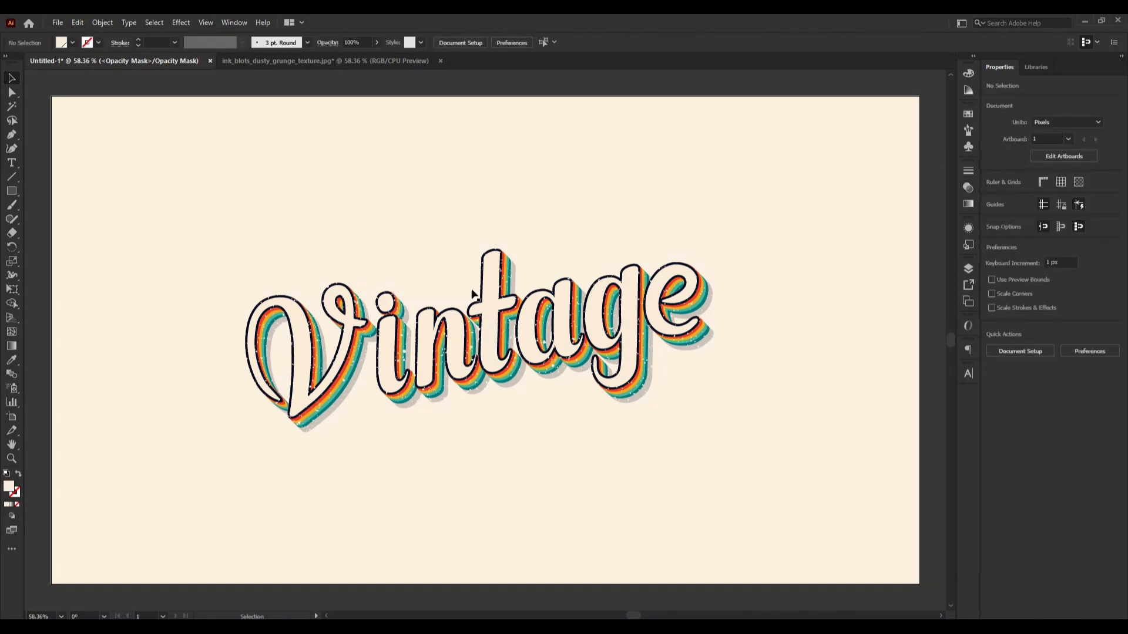
pyautogui.click(294, 376)
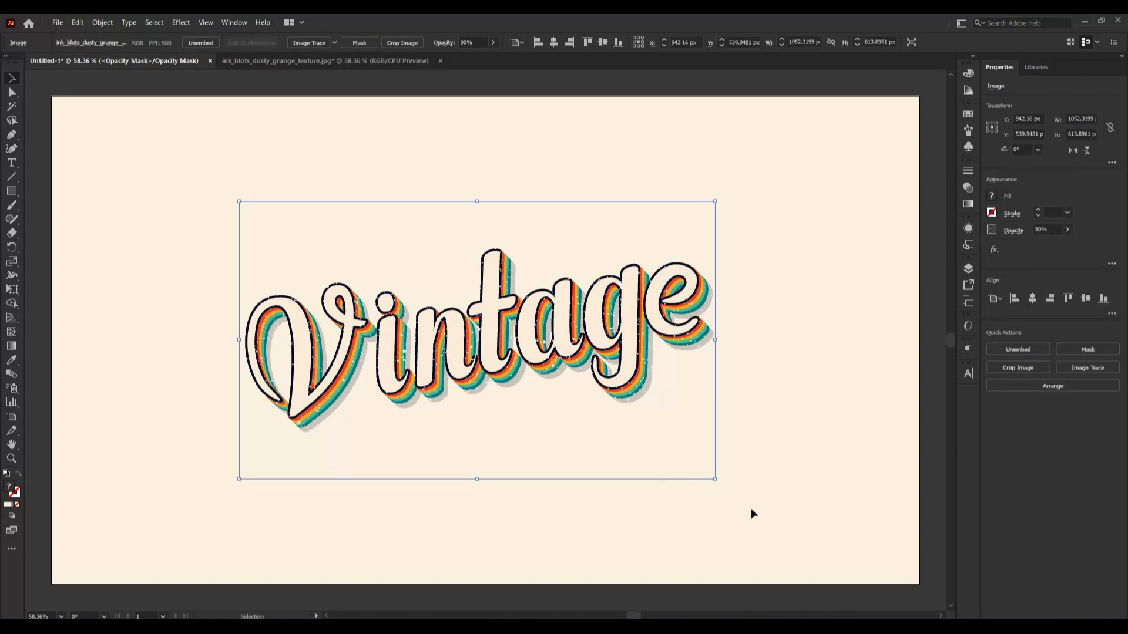
pyautogui.click(39, 195)
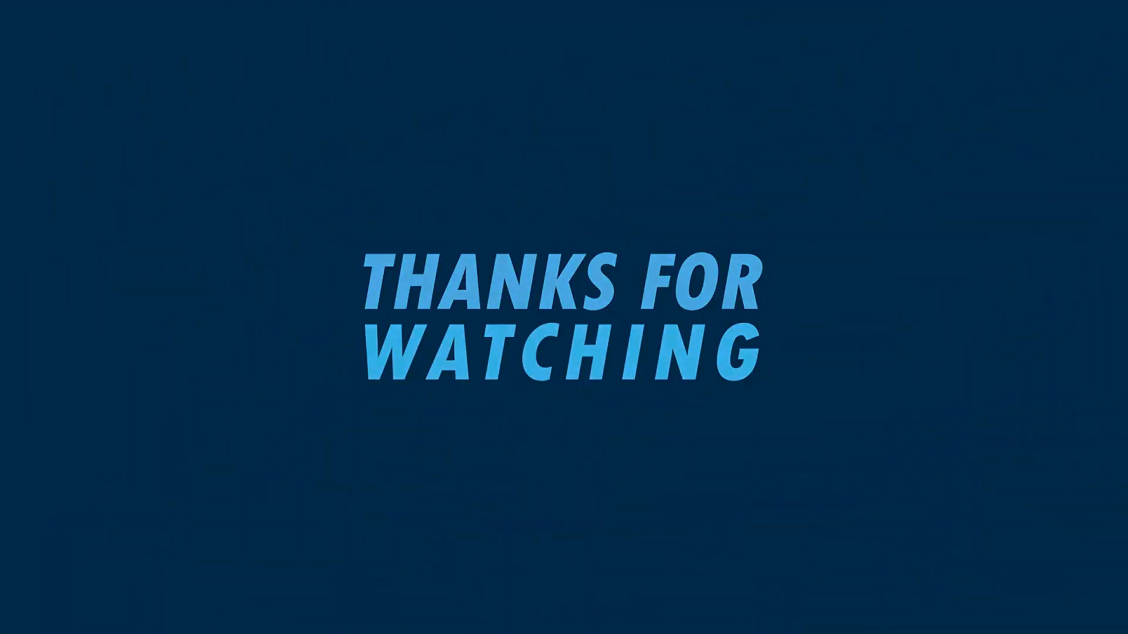